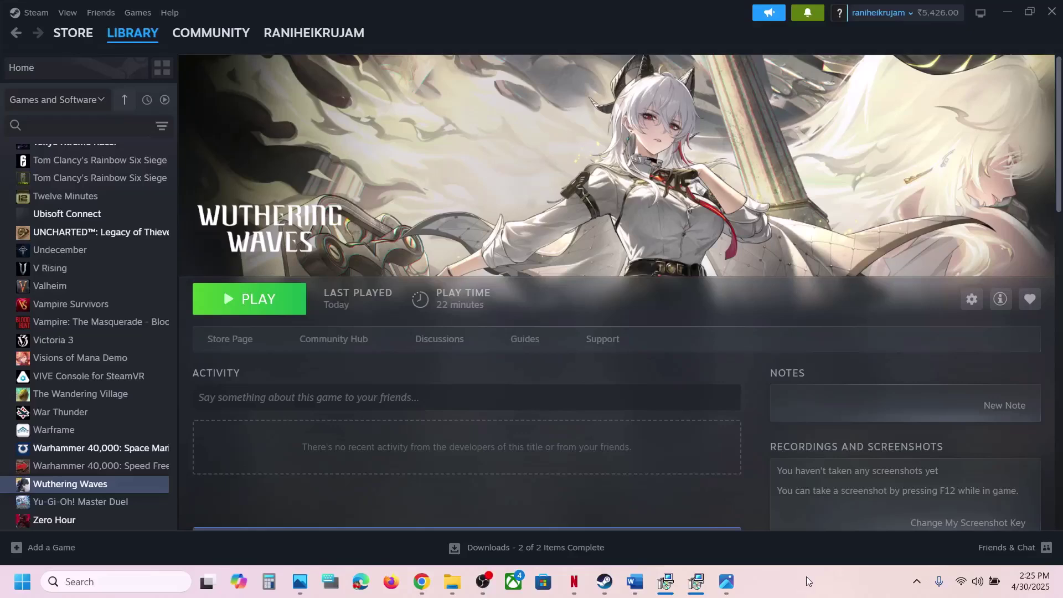
Review the crash error screenshot and the fix-steps document, then return to the Steam library.
click(723, 576)
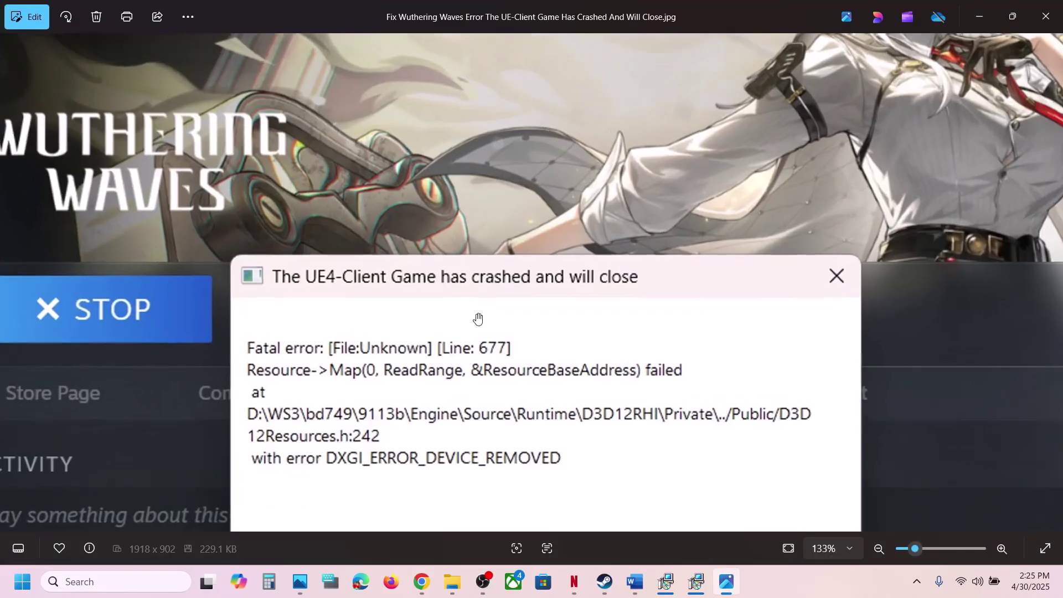
scroll(479, 319, up, 5)
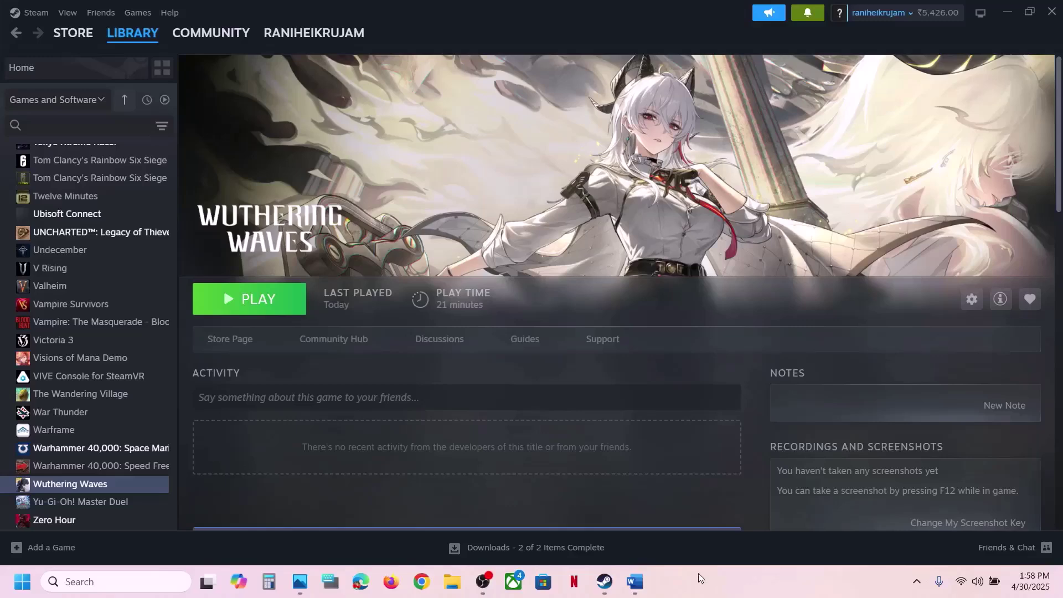
click(634, 581)
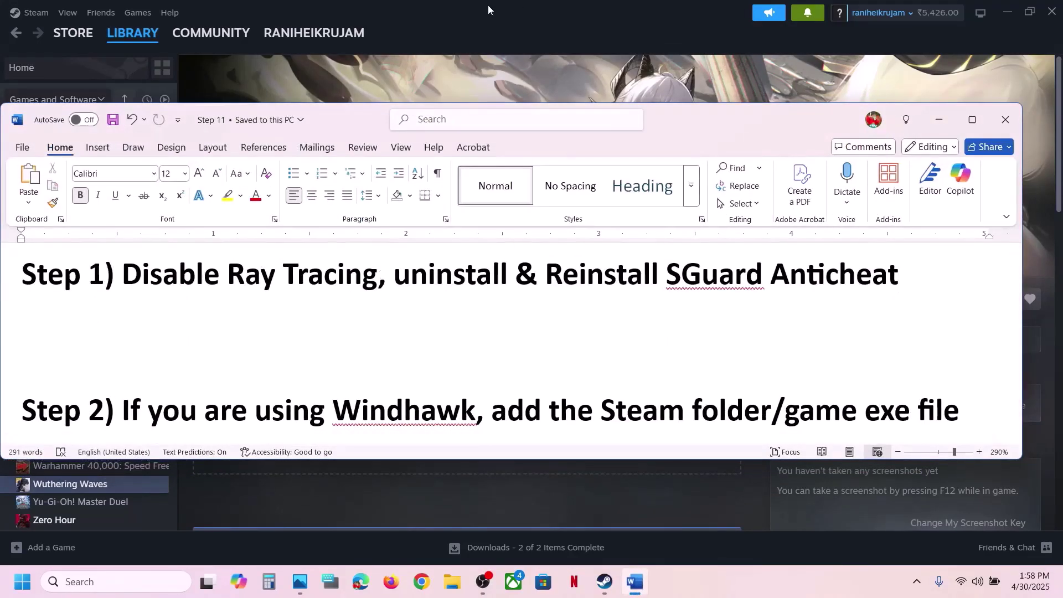
click(487, 7)
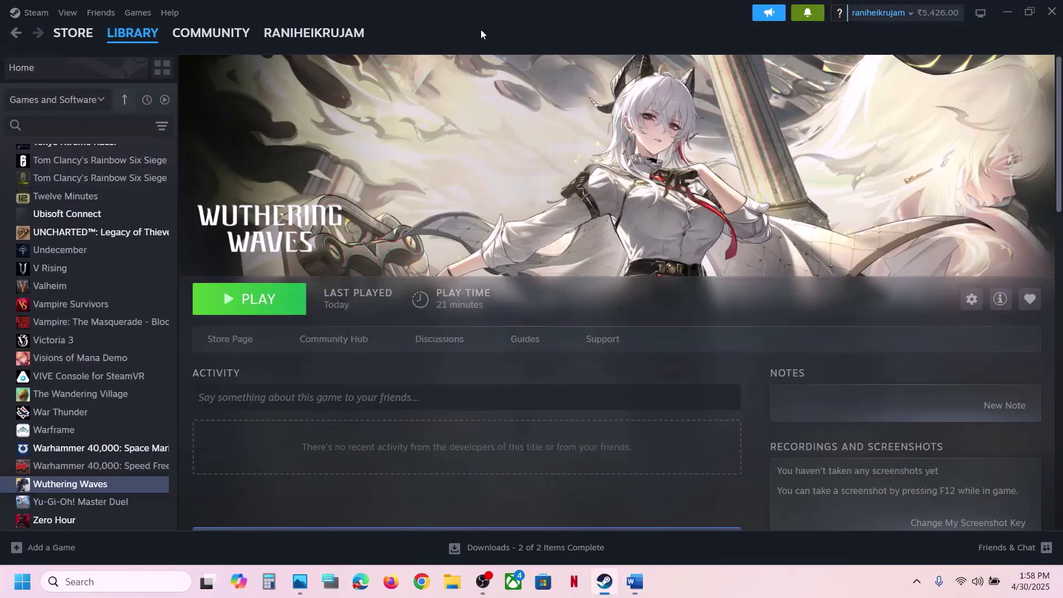
Browse Wuthering Waves' local files to Client\Saved\Config\WindowsNoEditor and select GameUserSettings.
right_click(91, 485)
mouse_move(146, 454)
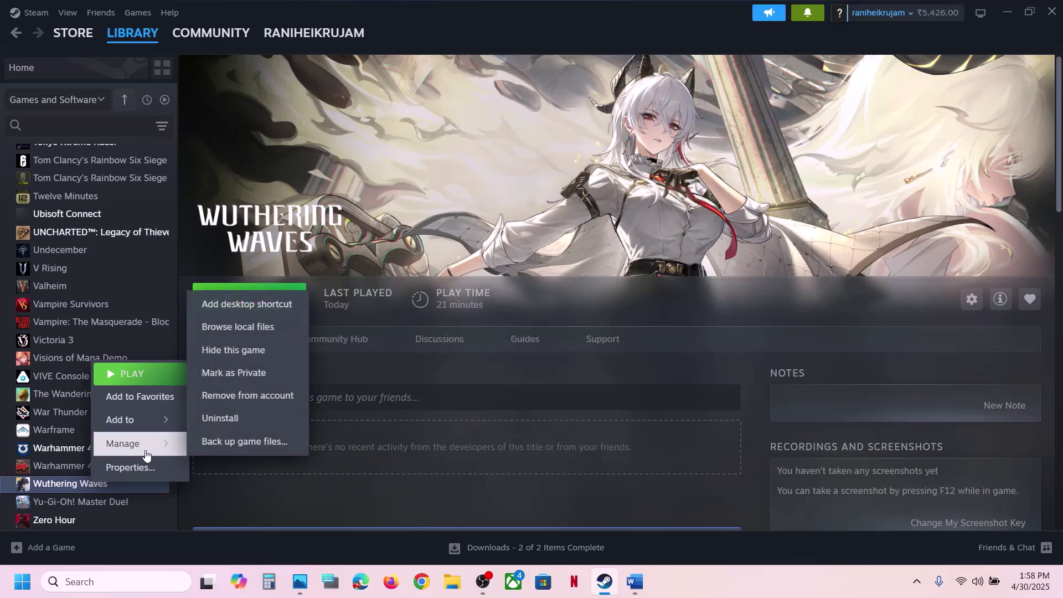
click(231, 327)
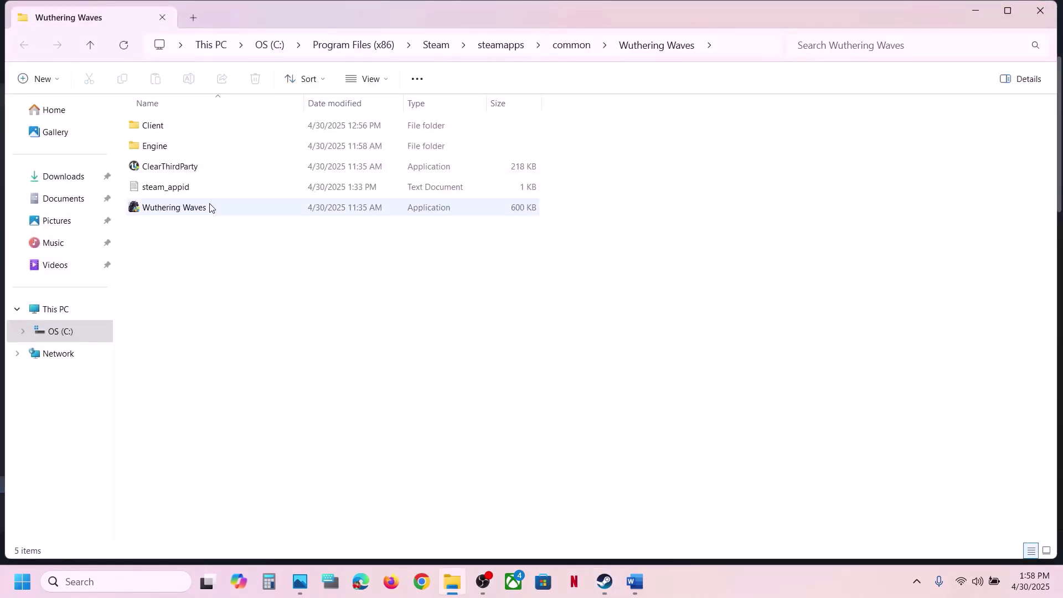
double_click(164, 130)
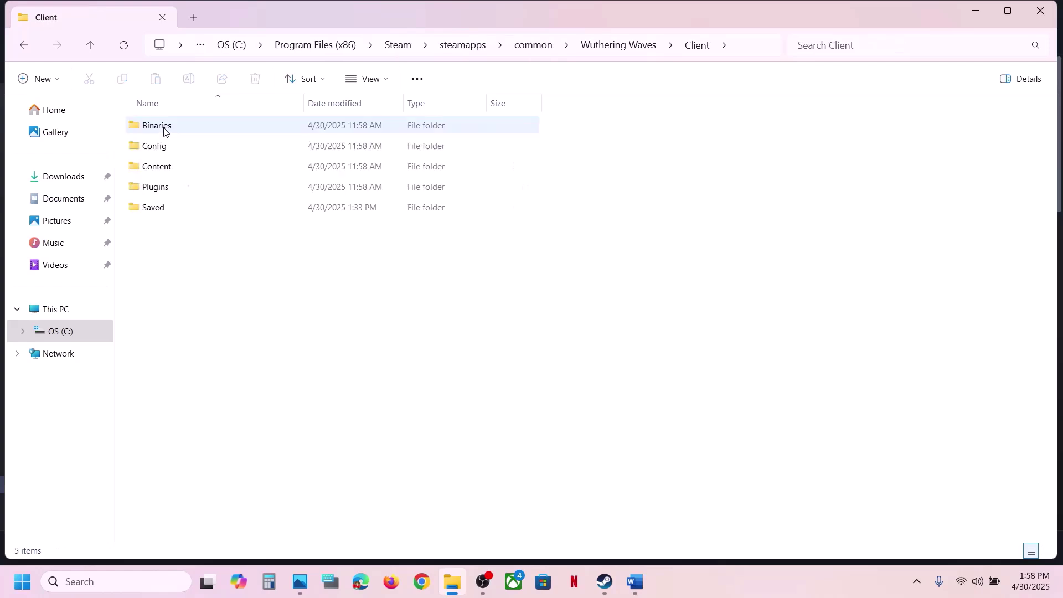
double_click(161, 213)
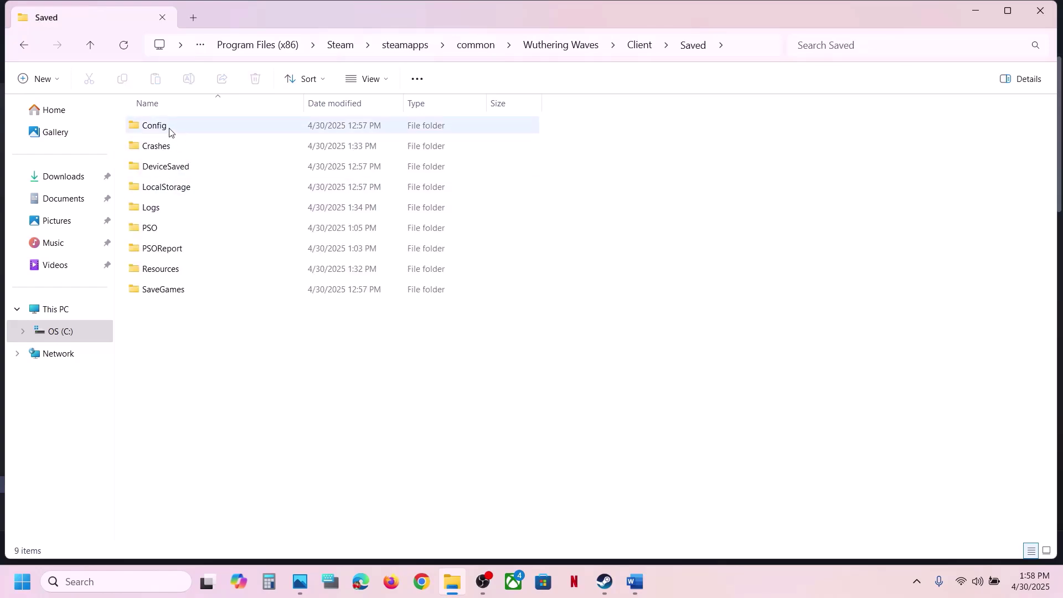
double_click(169, 132)
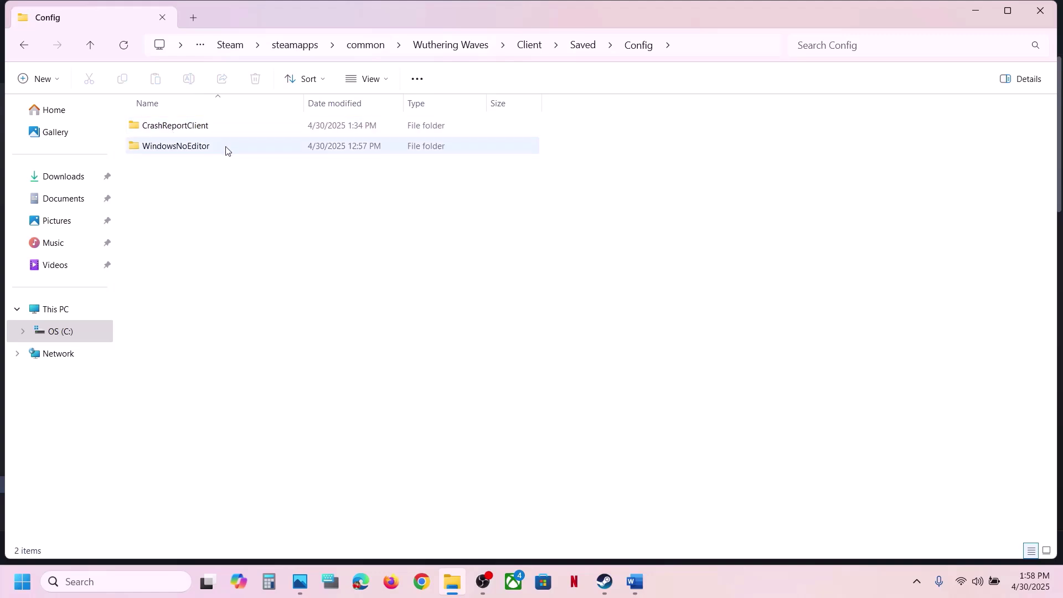
double_click(205, 148)
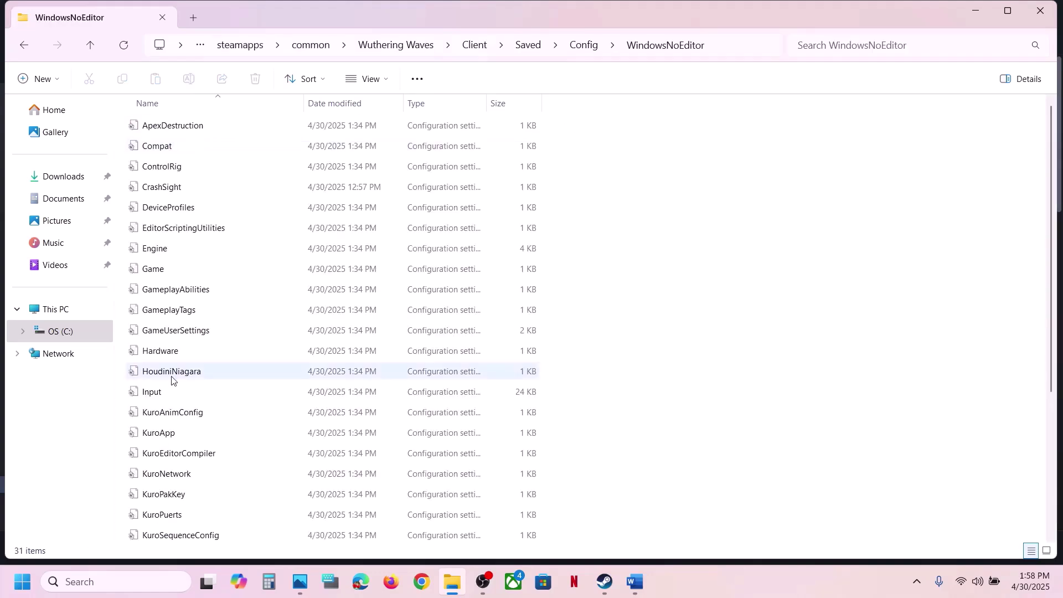
click(193, 331)
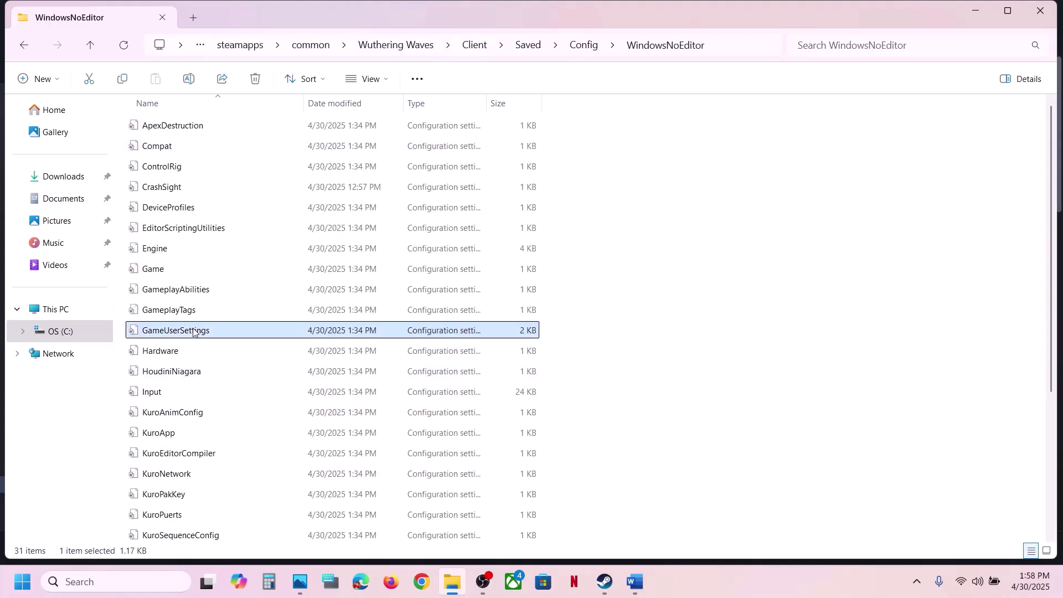
Open GameUserSettings.ini in Notepad, confirm sg.RayTracingQuality=0, and save the file.
double_click(190, 333)
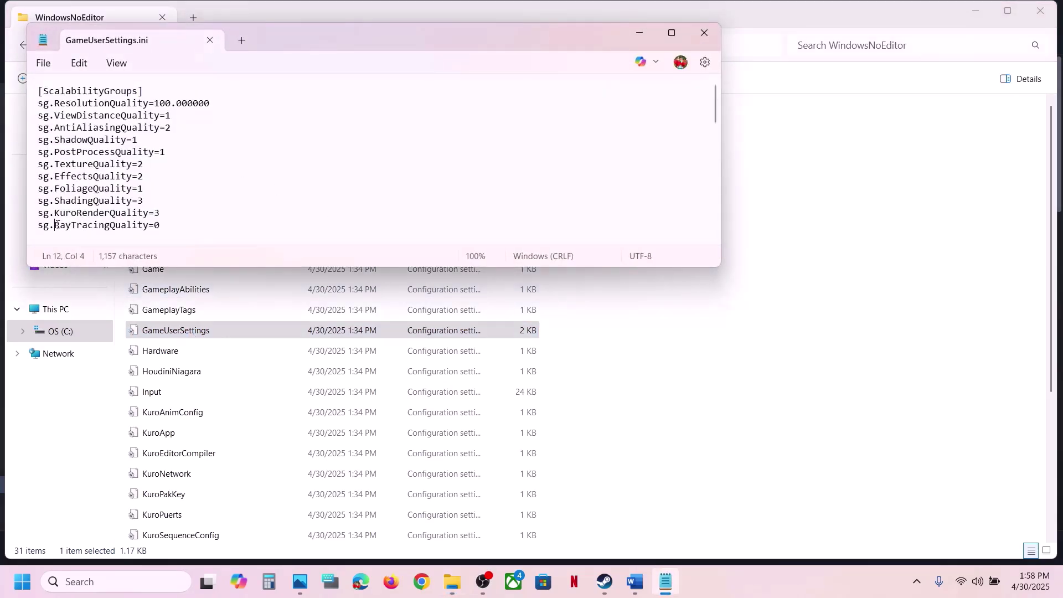
drag(56, 226, 154, 226)
scroll(153, 228, down, 3)
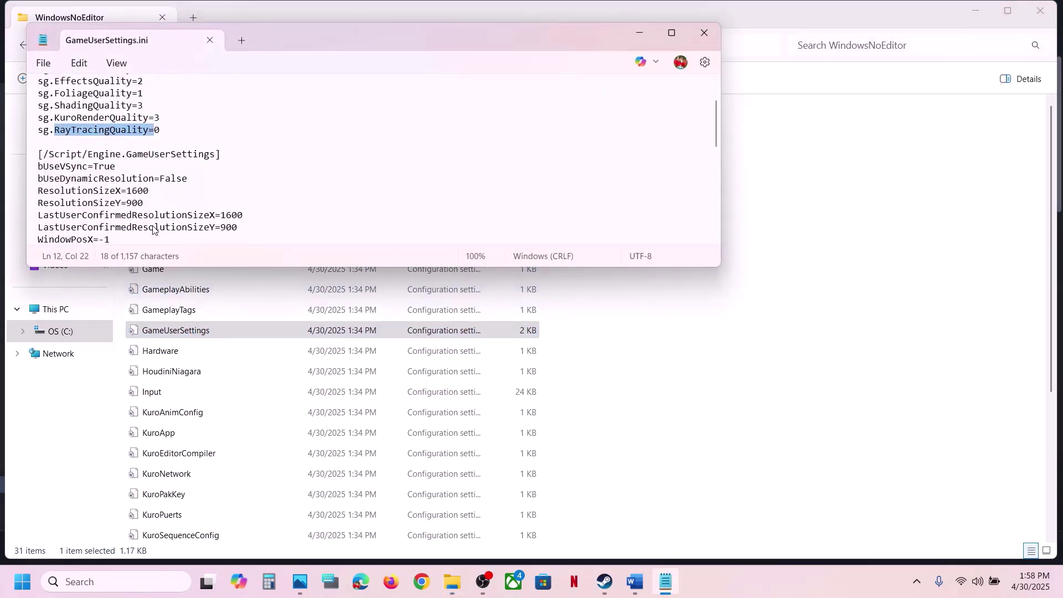
scroll(153, 228, down, 2)
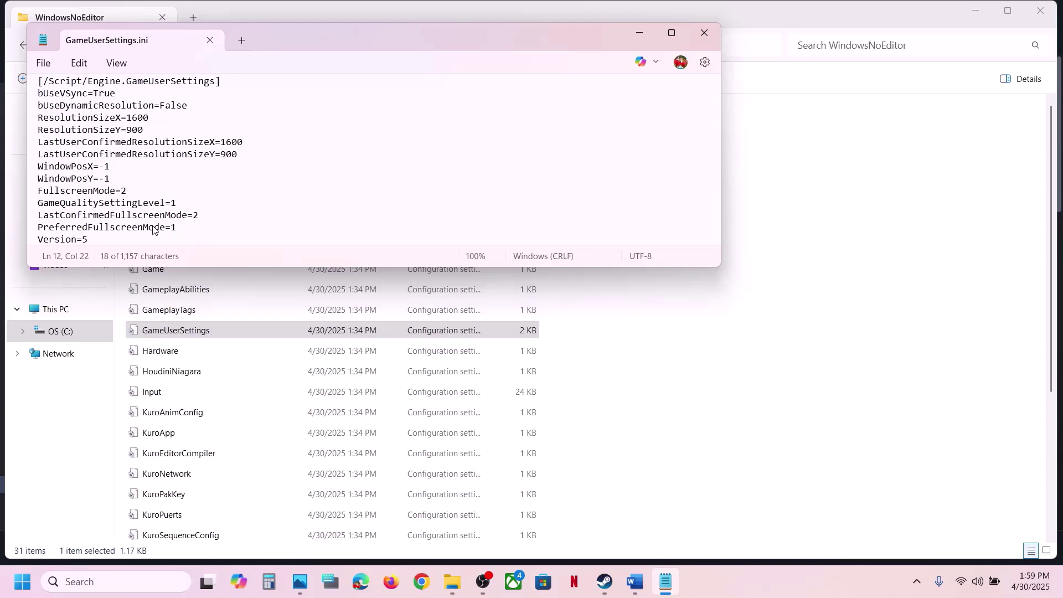
scroll(154, 229, down, 4)
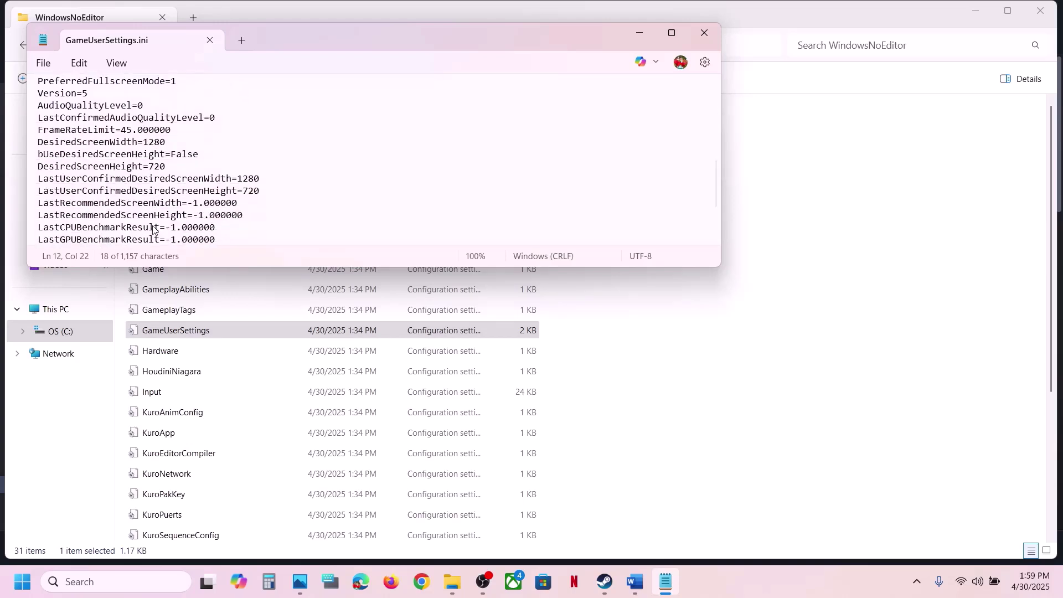
scroll(112, 126, up, 10)
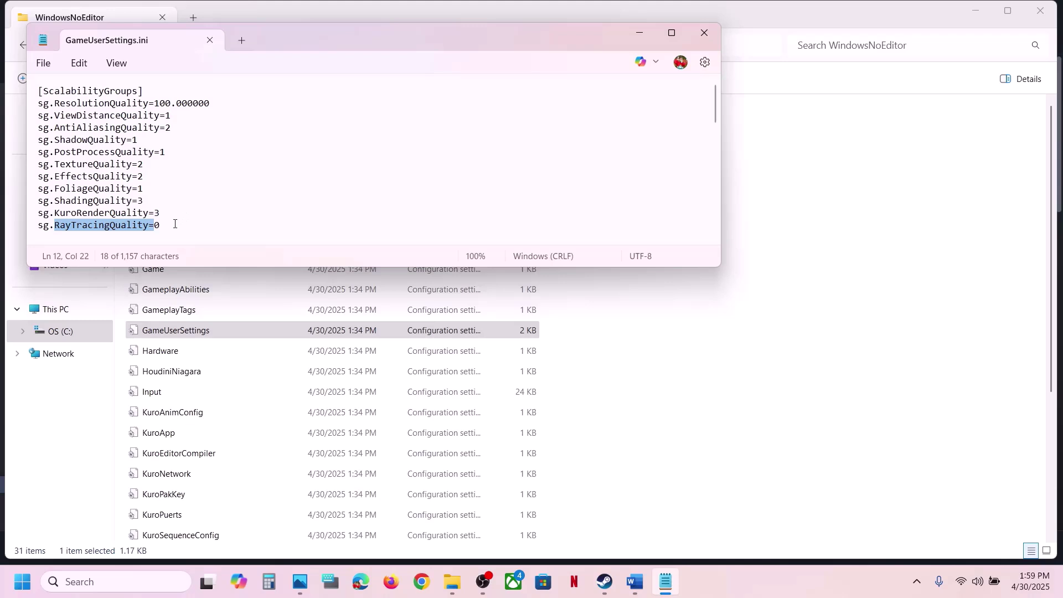
click(175, 224)
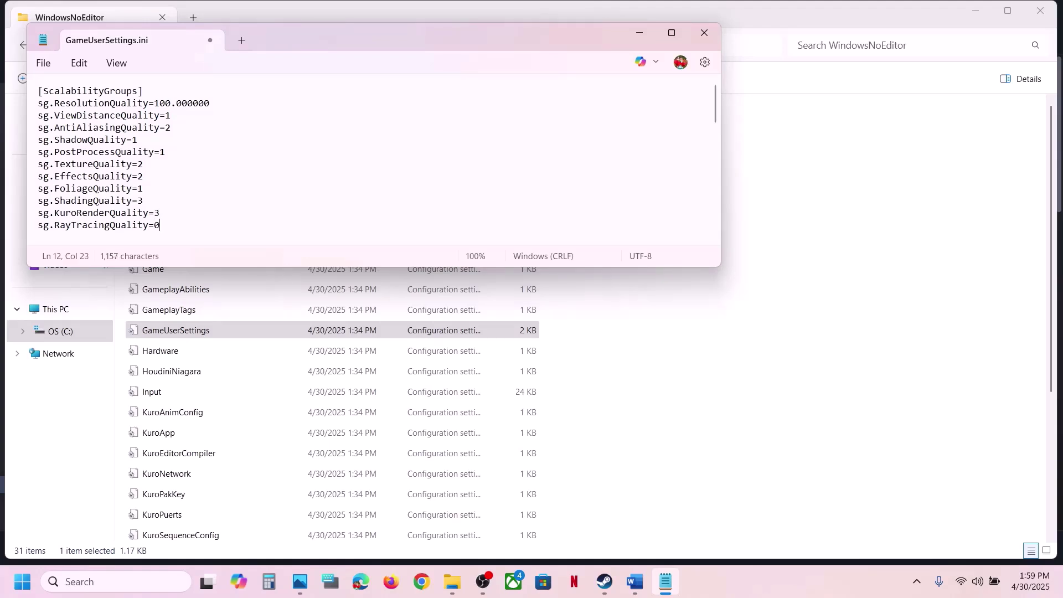
click(41, 66)
click(73, 176)
Close Notepad and highlight the Reinstall SGuard Anticheat uninstall step in the guide.
click(690, 34)
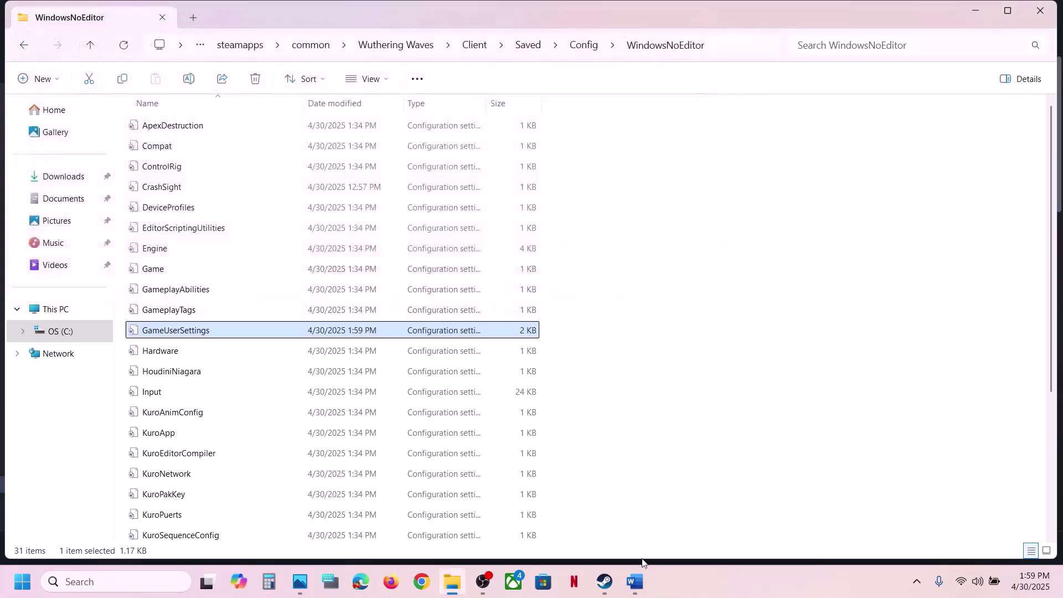
click(638, 578)
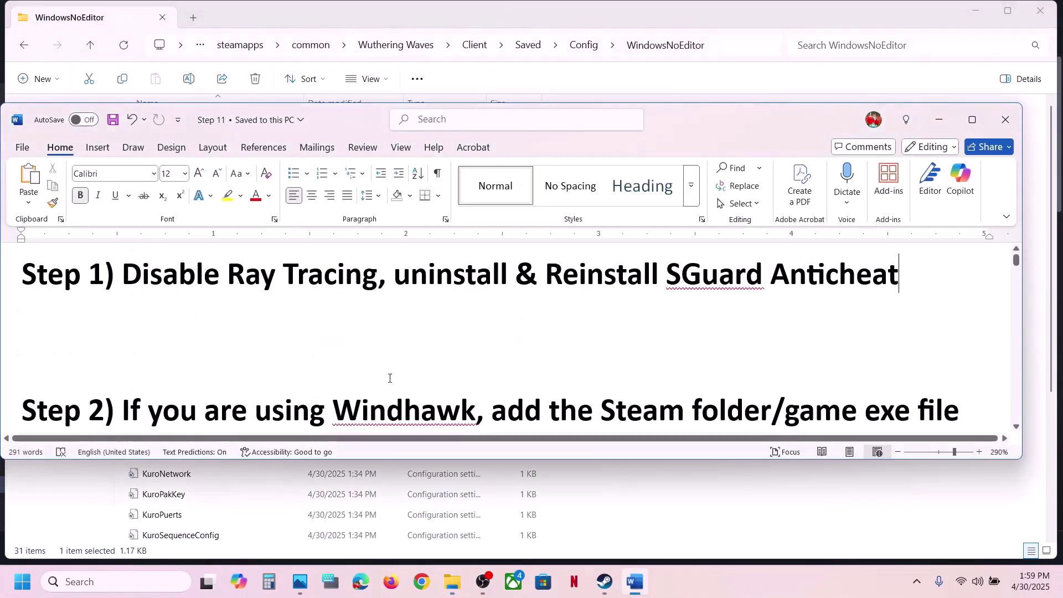
shift+click(560, 270)
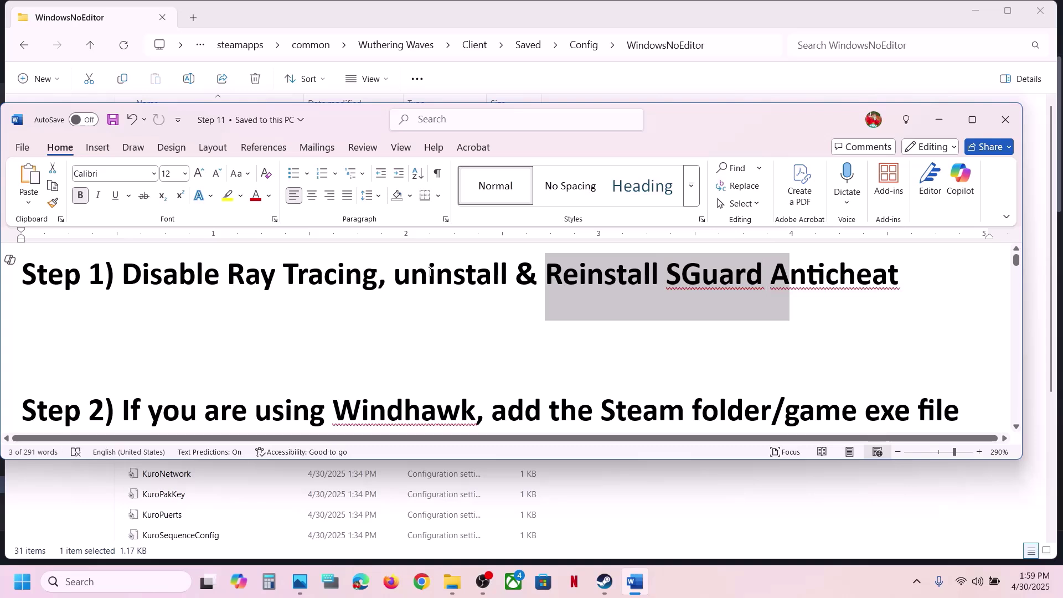
drag(431, 272, 869, 261)
Navigate up to the install folder, then into Client\Binaries\Win64\AntiCheatExpert\SGuard\x64, selecting Uninstall64.
click(604, 14)
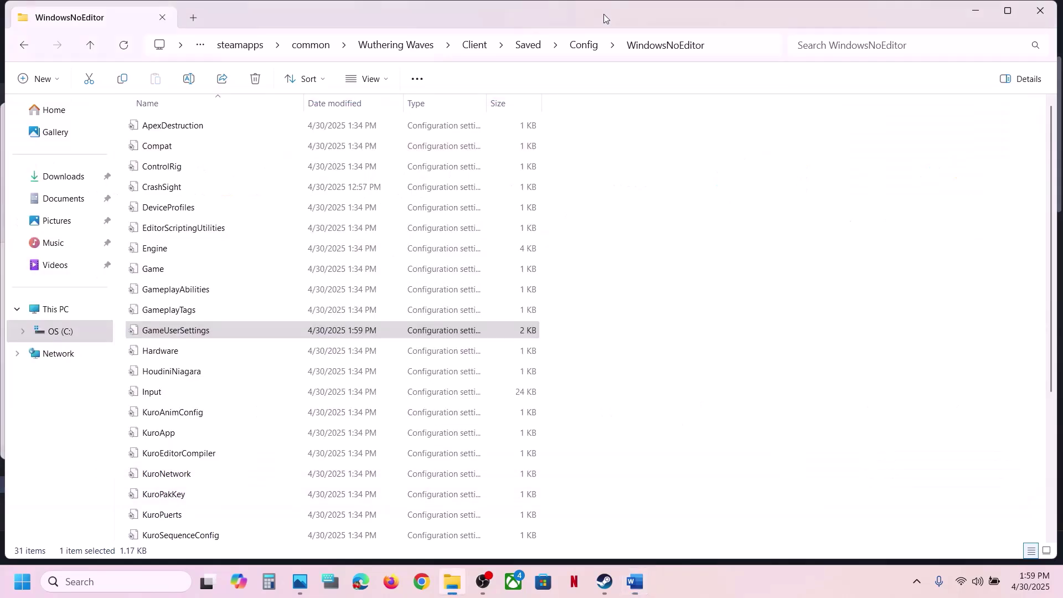
click(94, 46)
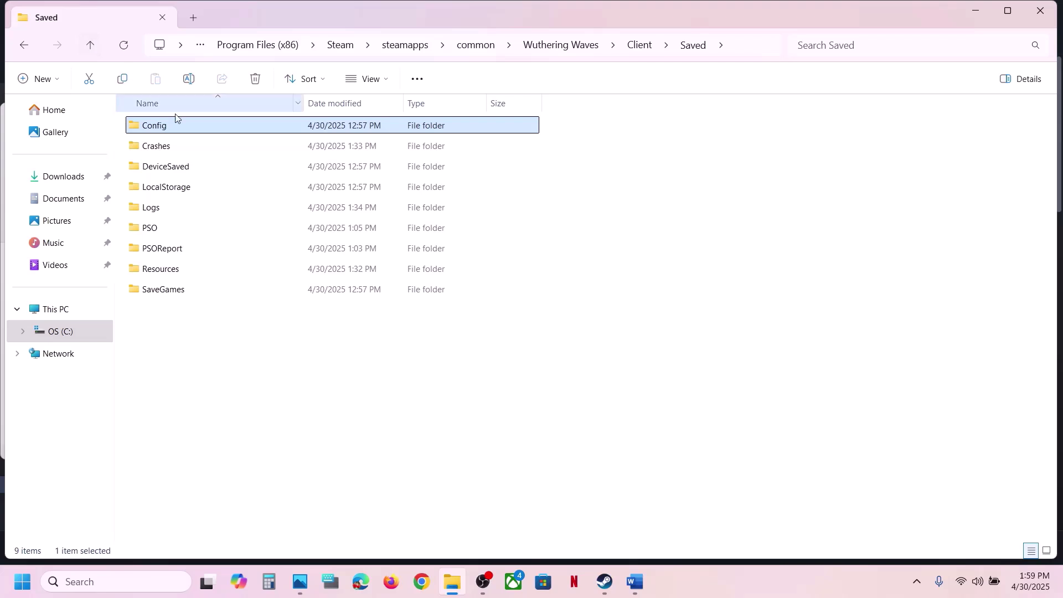
click(93, 47)
click(93, 48)
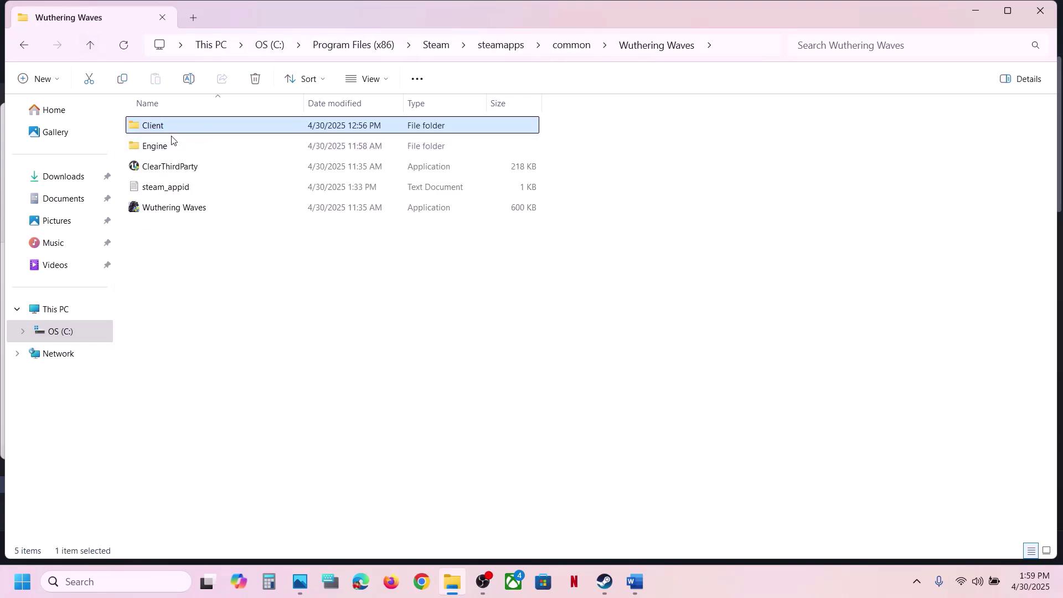
double_click(196, 129)
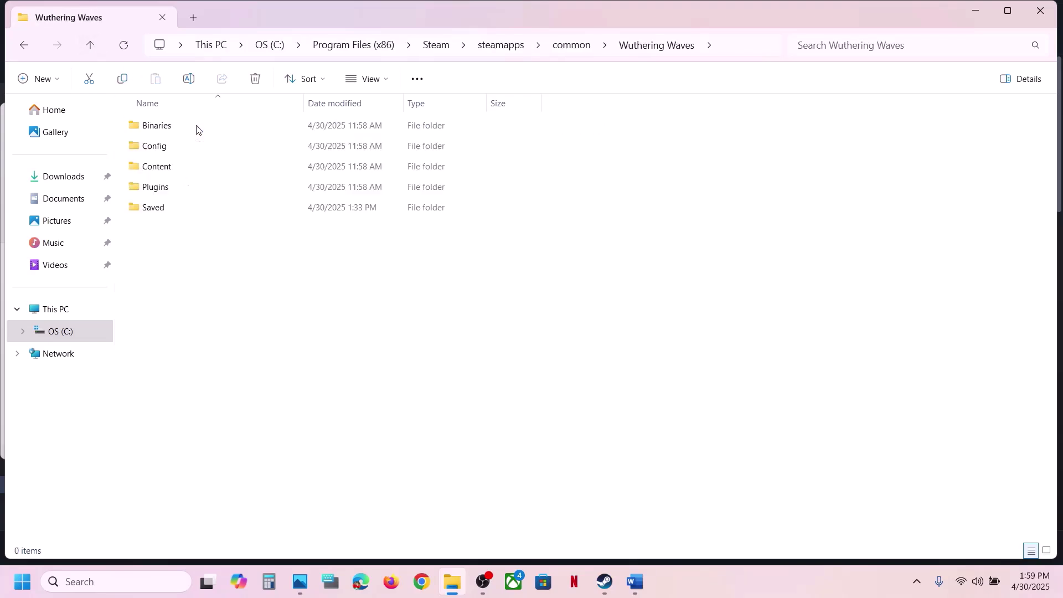
double_click(183, 126)
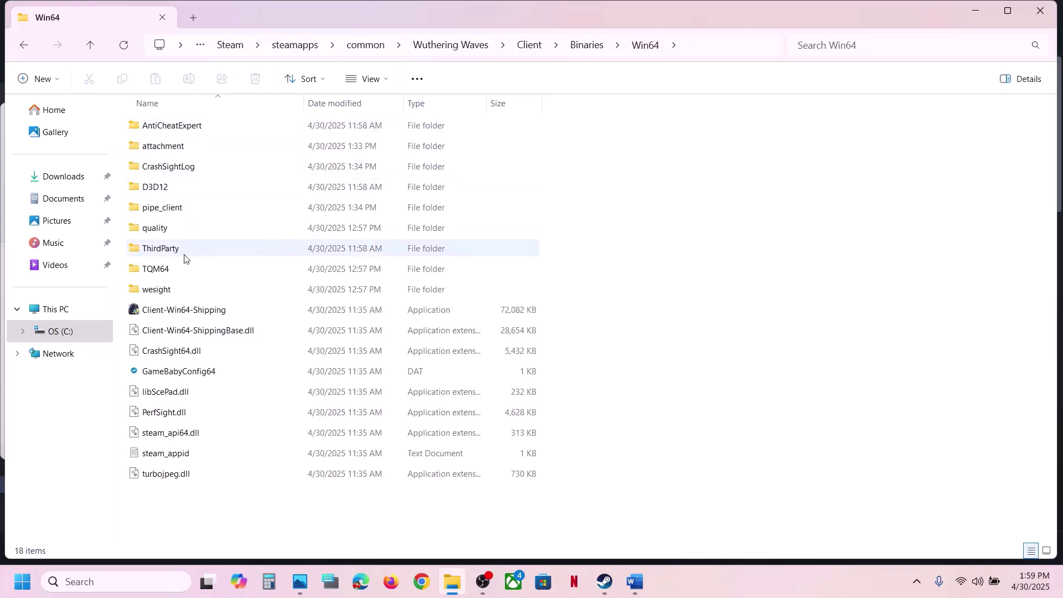
double_click(180, 125)
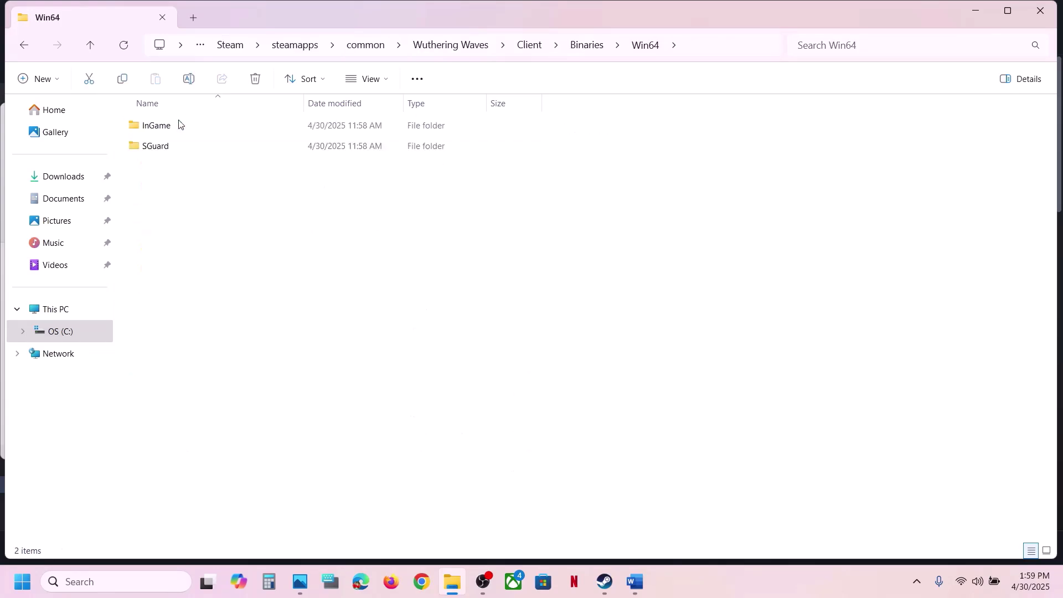
double_click(172, 147)
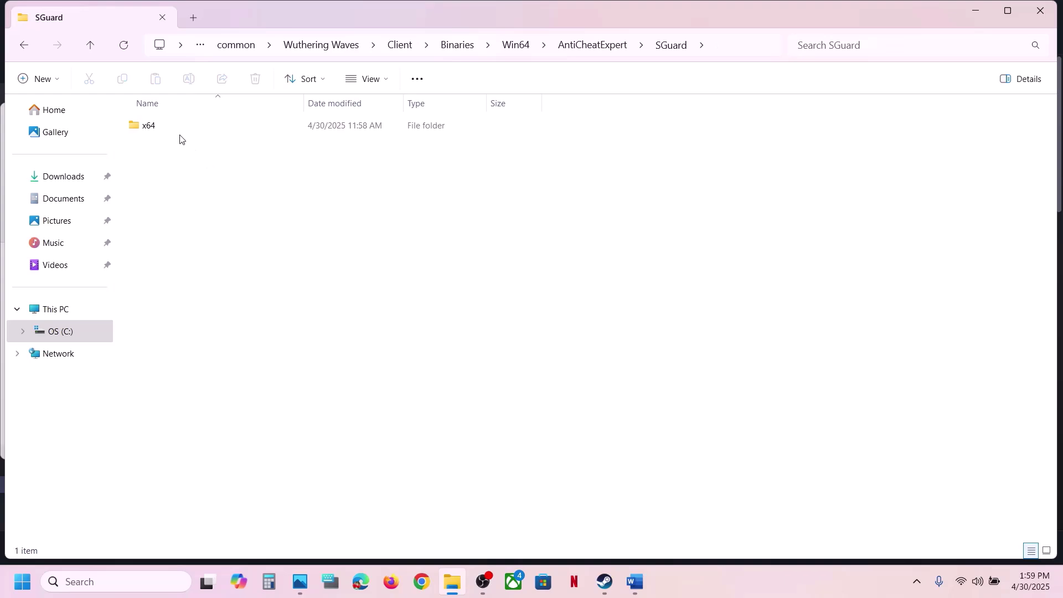
double_click(176, 126)
click(177, 269)
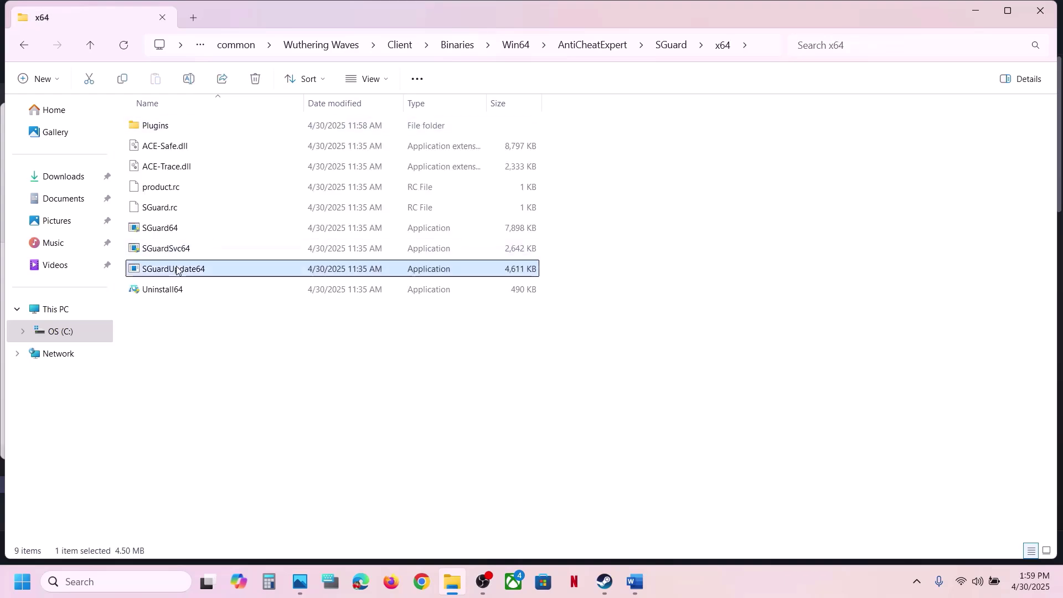
click(169, 290)
Run Uninstall64 as administrator and confirm removing AntiCheatExpert.
right_click(209, 294)
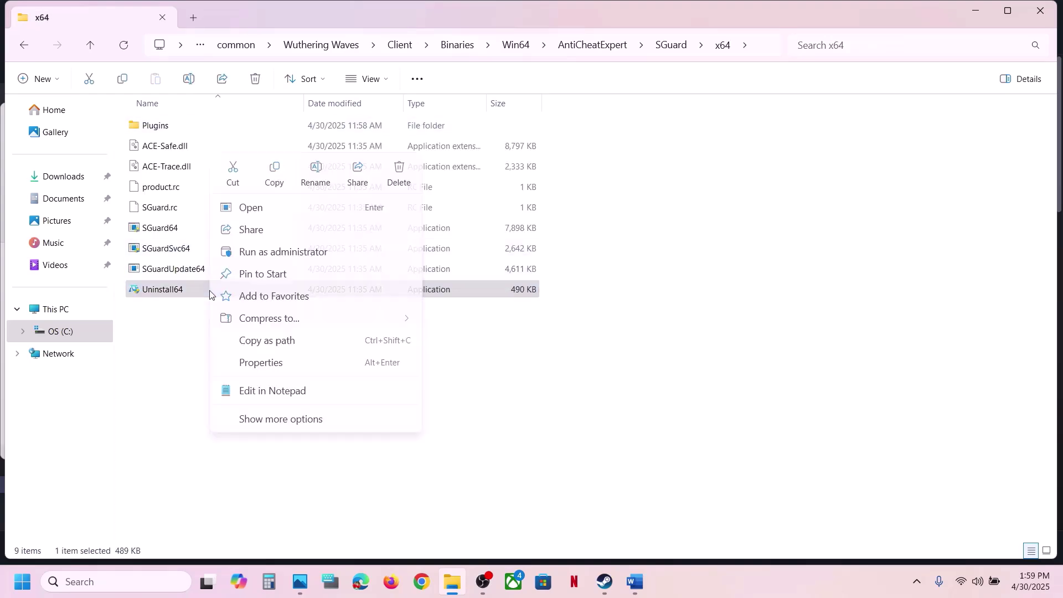
click(280, 251)
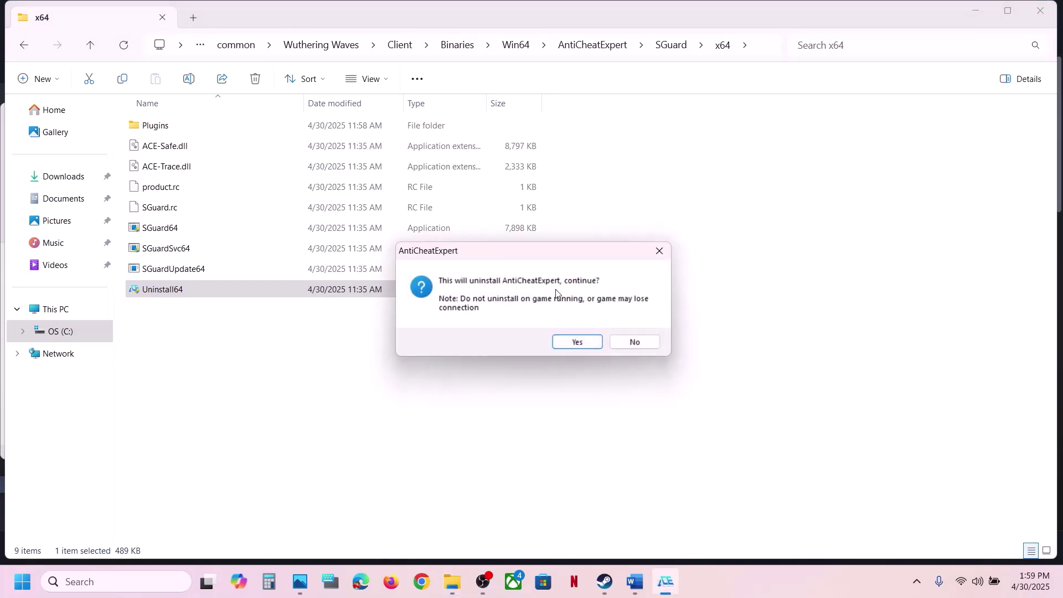
click(573, 339)
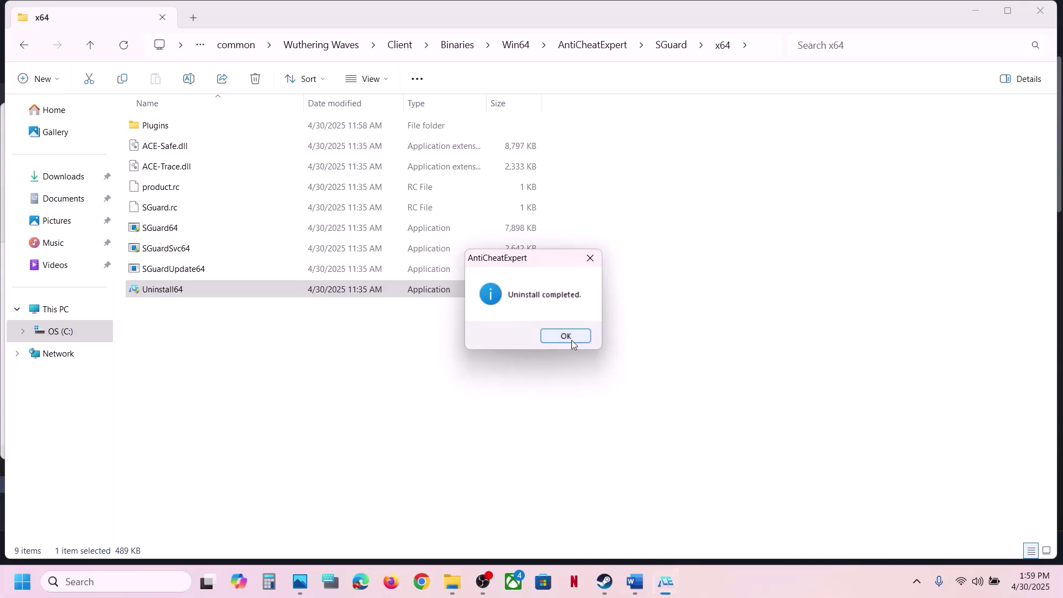
click(566, 336)
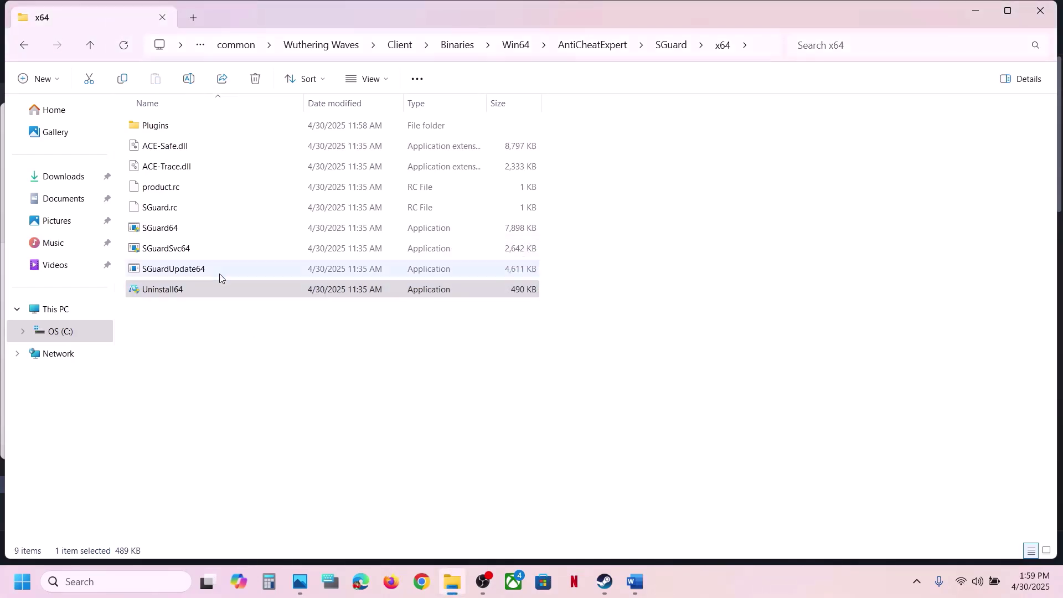
Run SGuard64, SGuardSvc64 and SGuardUpdate64 each as administrator.
right_click(173, 233)
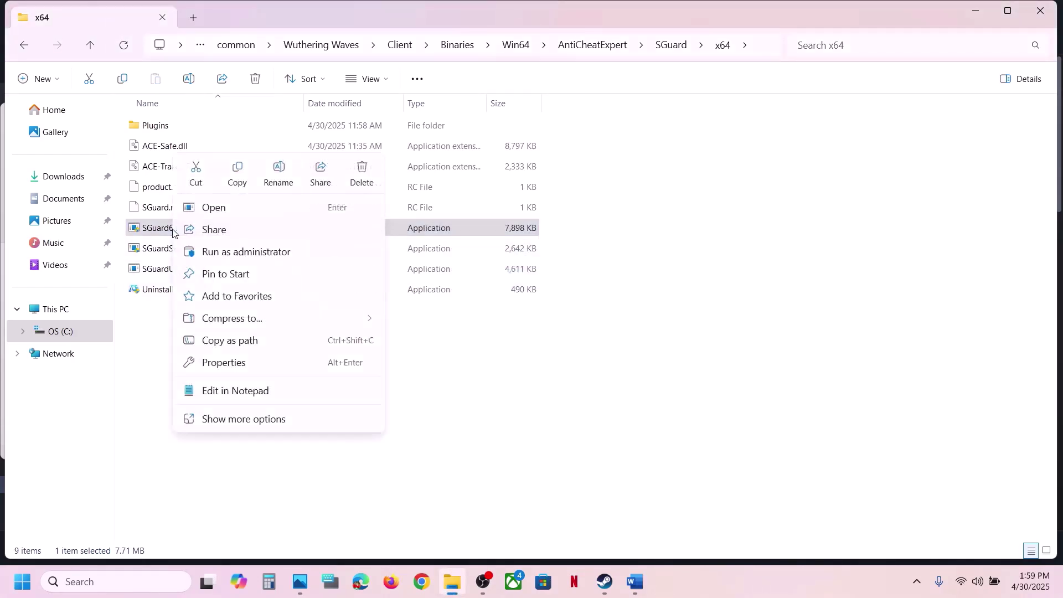
click(222, 252)
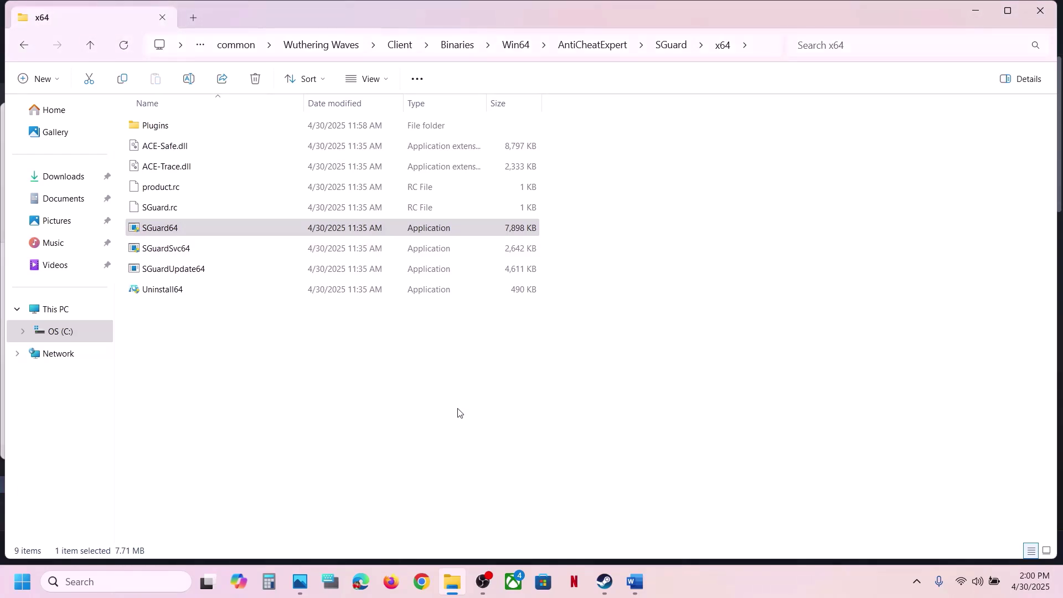
right_click(184, 250)
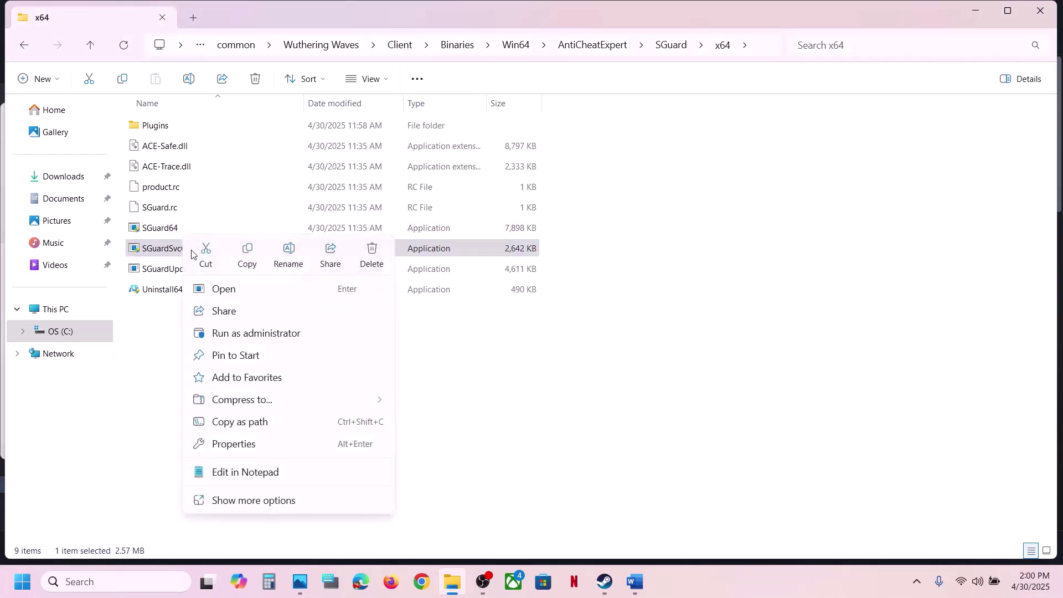
click(238, 334)
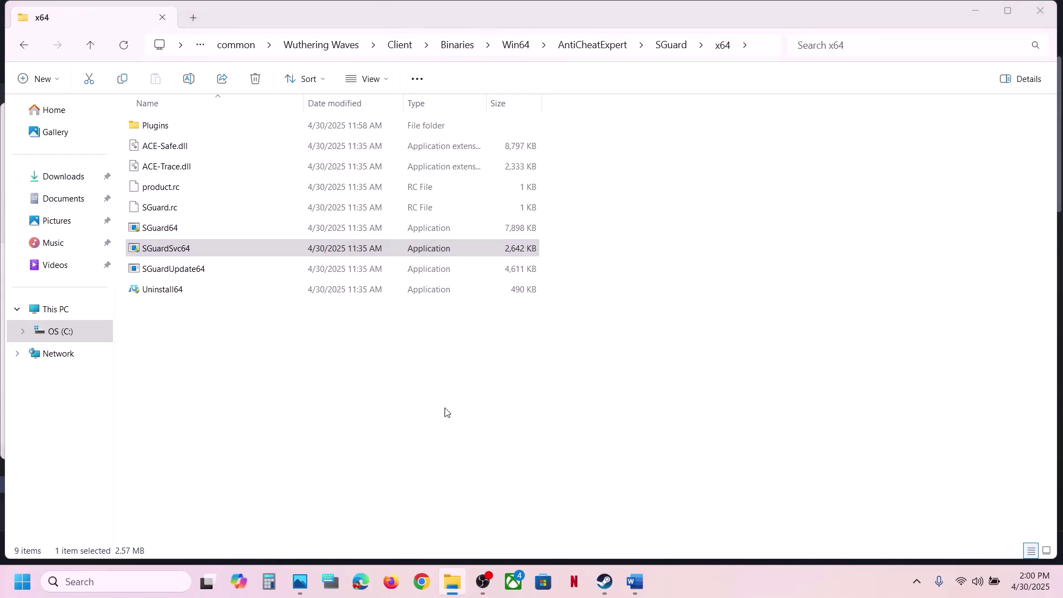
click(174, 270)
right_click(174, 270)
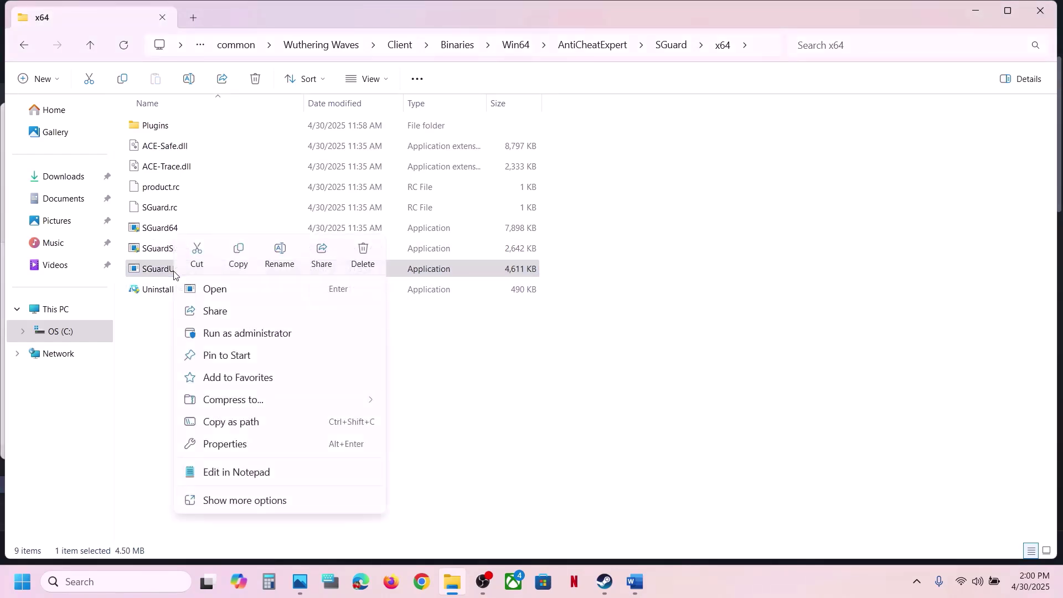
click(242, 333)
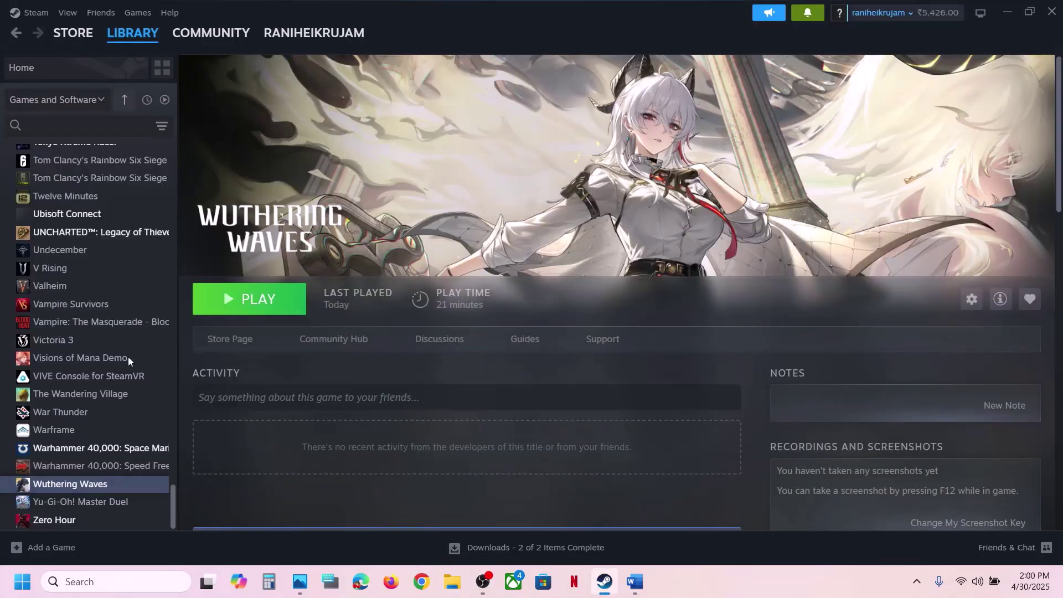
Browse Wuthering Waves' local files to Client\Binaries\Win64\AntiCheatExpert\SGuard\x64.
right_click(67, 485)
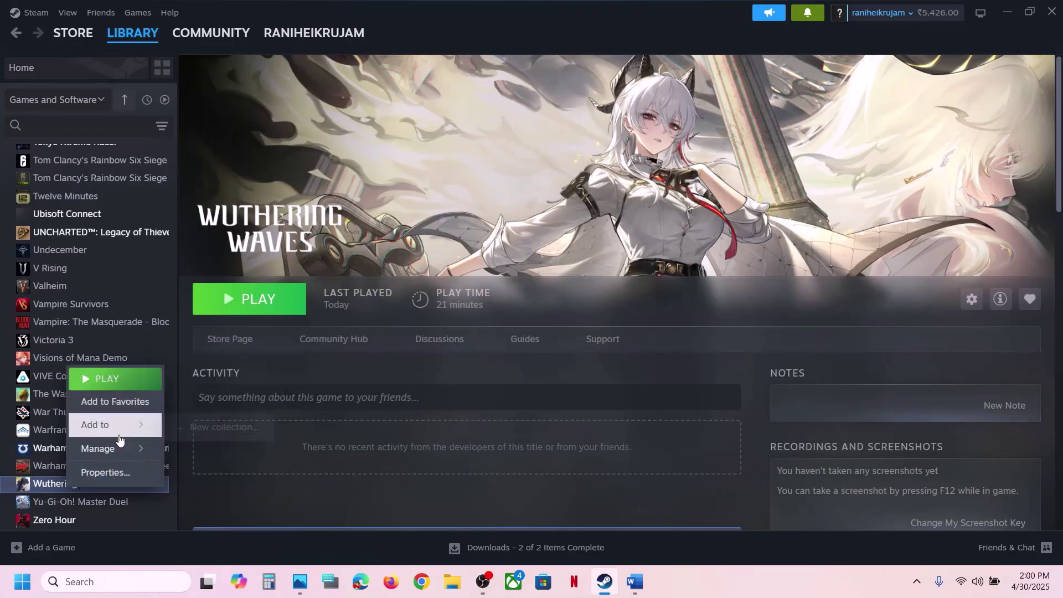
mouse_move(125, 451)
click(216, 332)
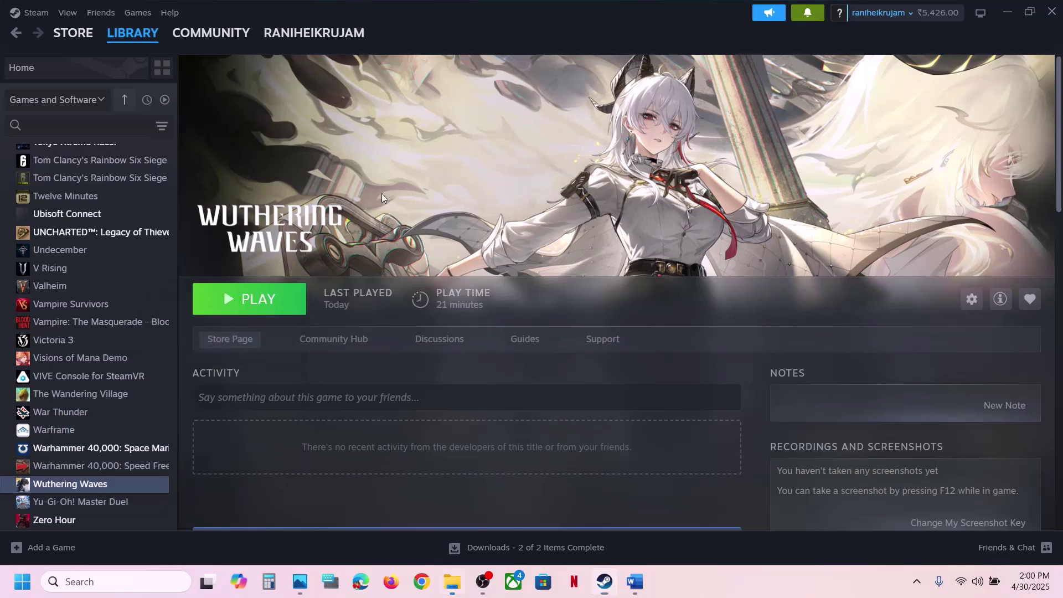
double_click(166, 127)
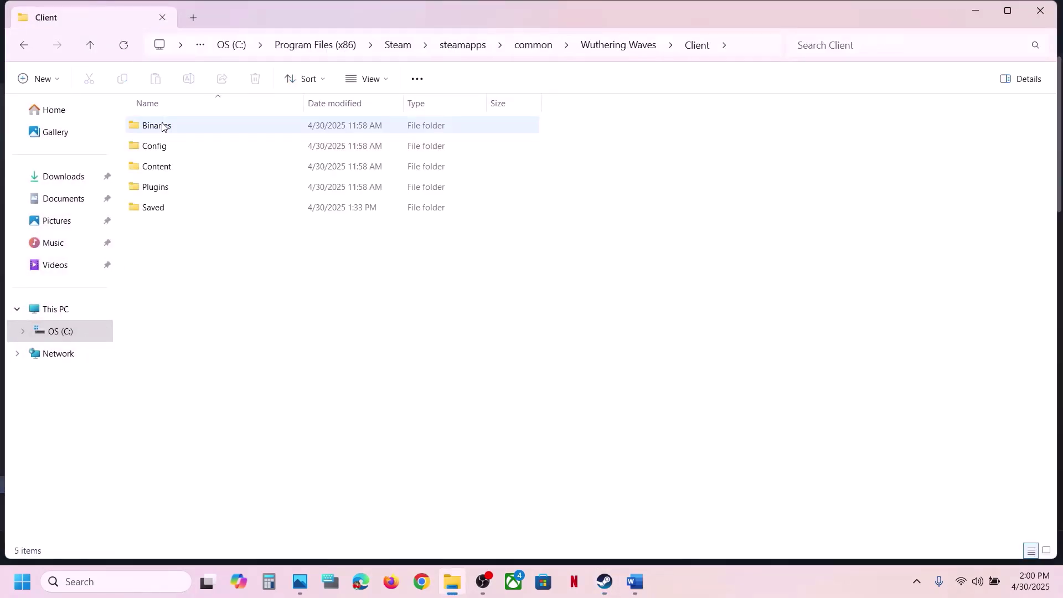
double_click(166, 125)
double_click(185, 127)
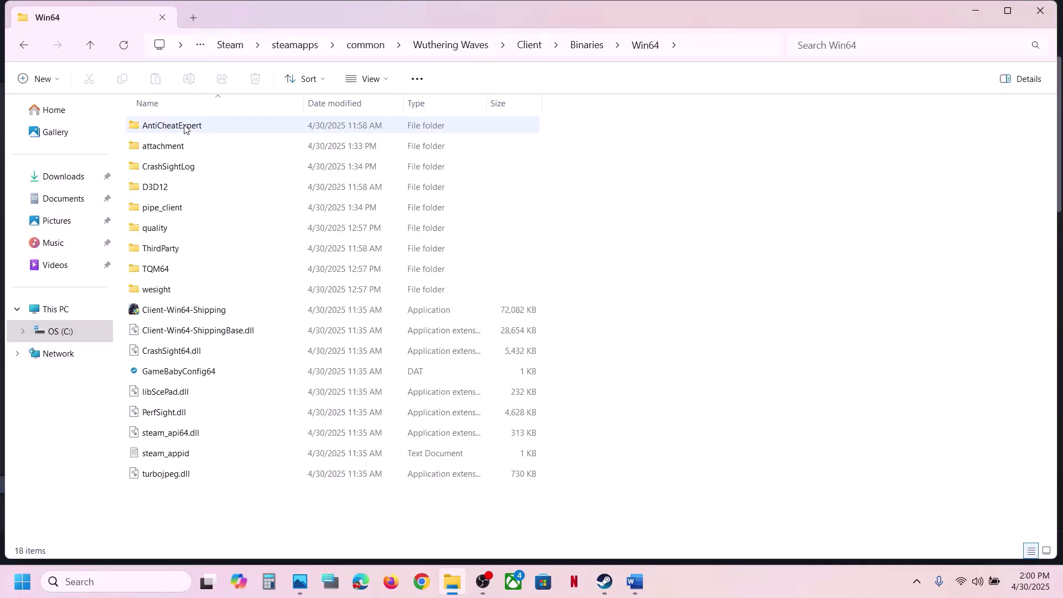
double_click(170, 126)
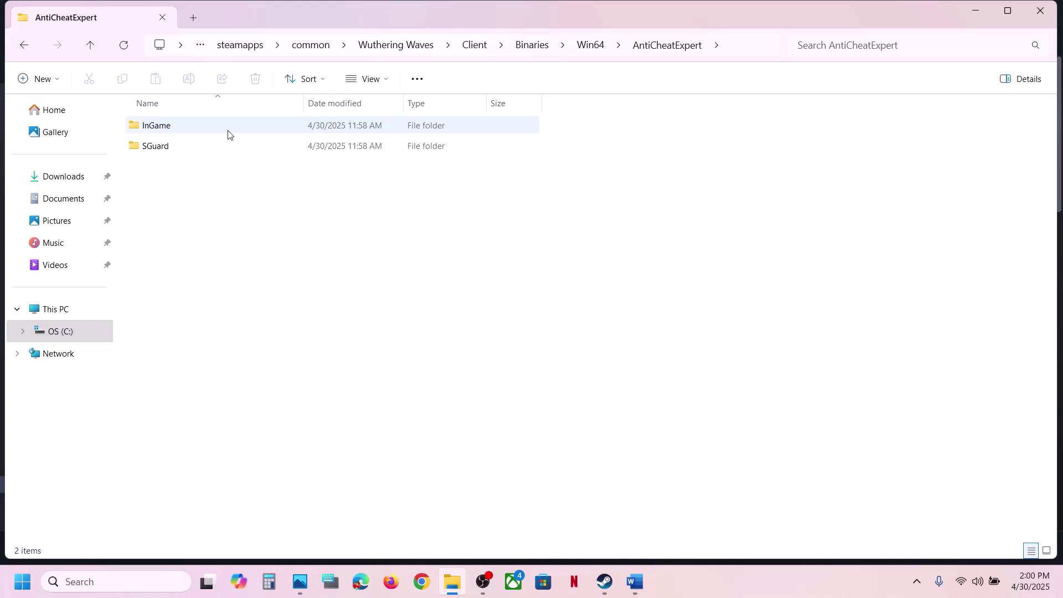
double_click(185, 147)
double_click(183, 124)
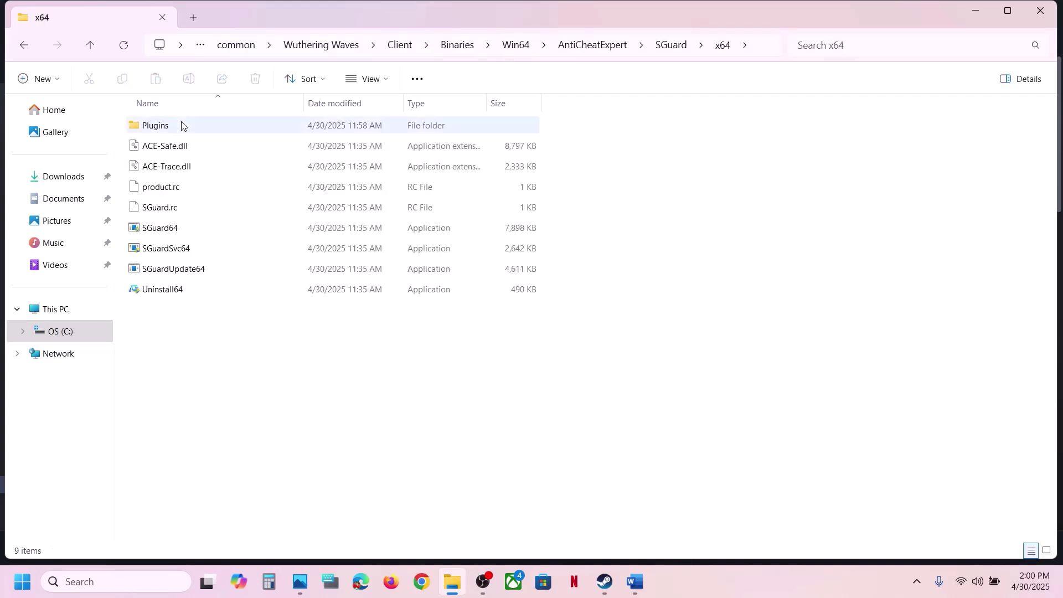
Run Uninstall64 as administrator, confirm removing AntiCheatExpert, and dismiss the completion notice.
click(160, 290)
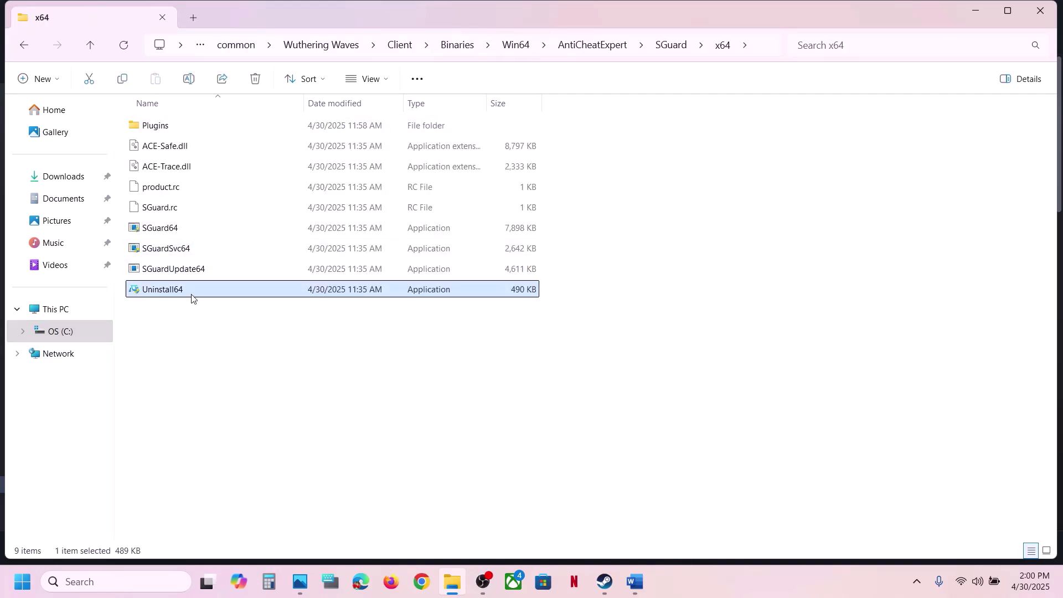
right_click(192, 298)
click(280, 254)
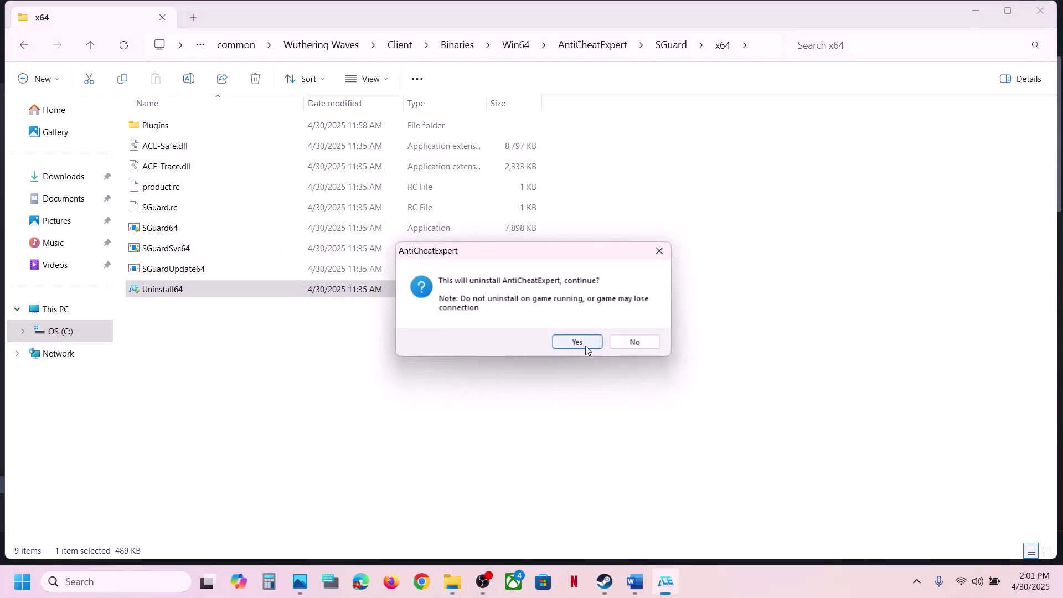
click(586, 346)
click(568, 334)
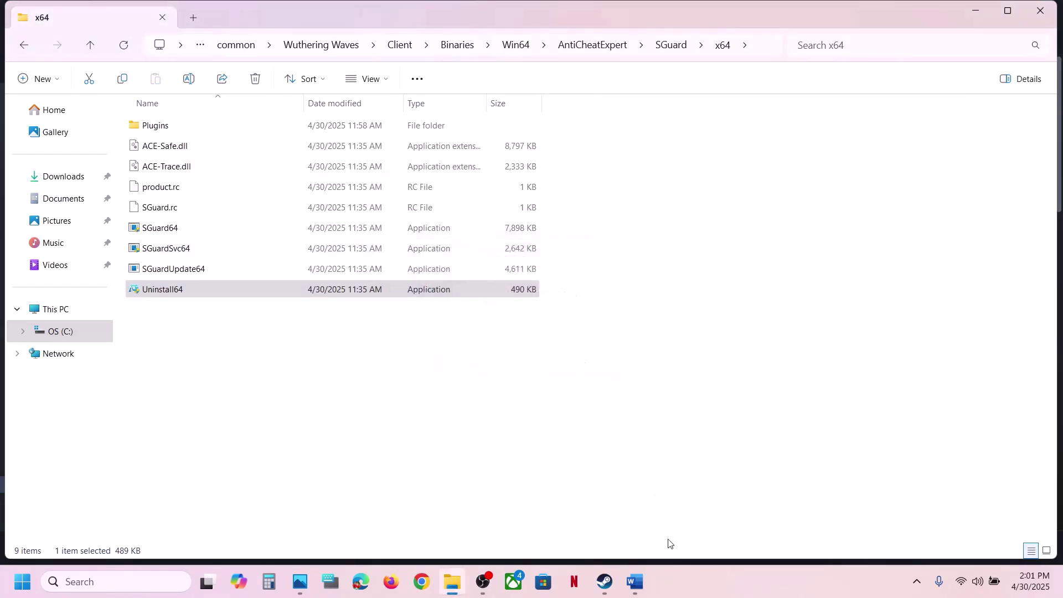
click(604, 582)
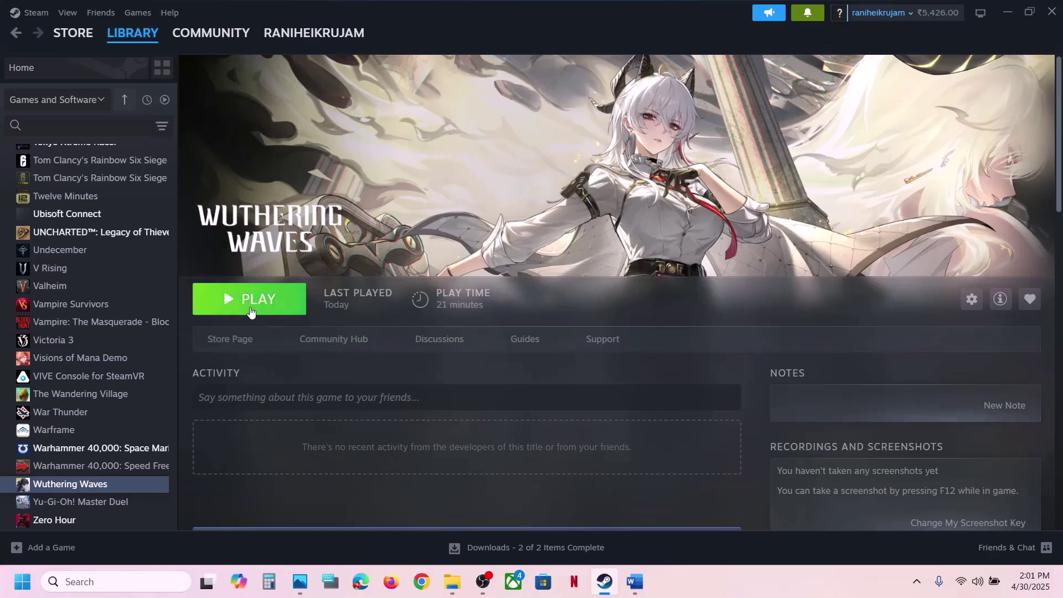
Start Wuthering Waves with PLAY, then close its launcher once it appears.
click(250, 310)
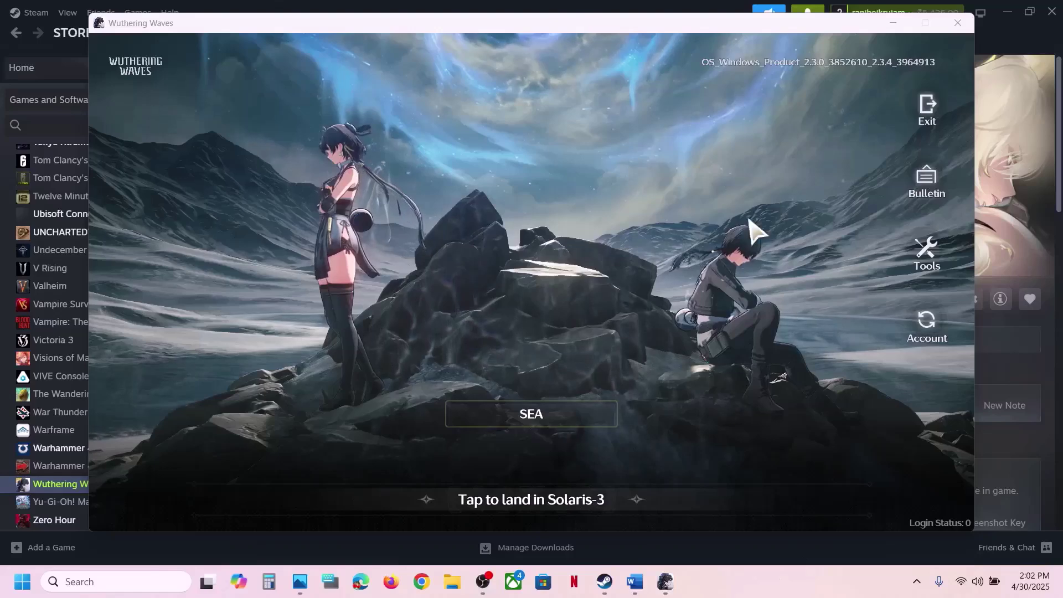
click(962, 23)
Highlight Step 2's Windhawk instructions and its Settings/Advanced/More Advanced path in the guide.
click(642, 581)
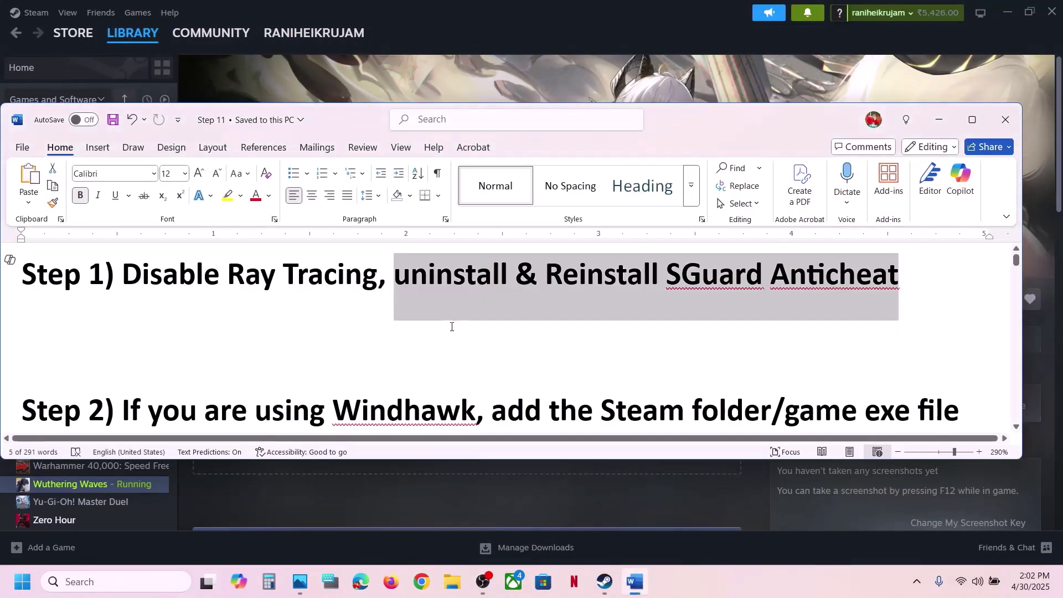
scroll(449, 328, down, 3)
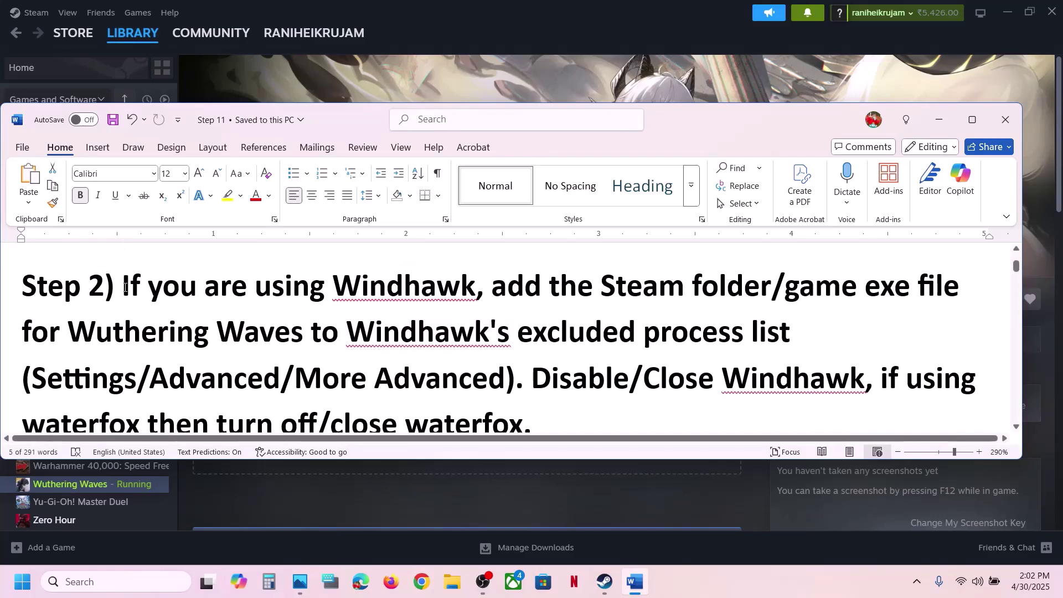
drag(123, 286, 441, 295)
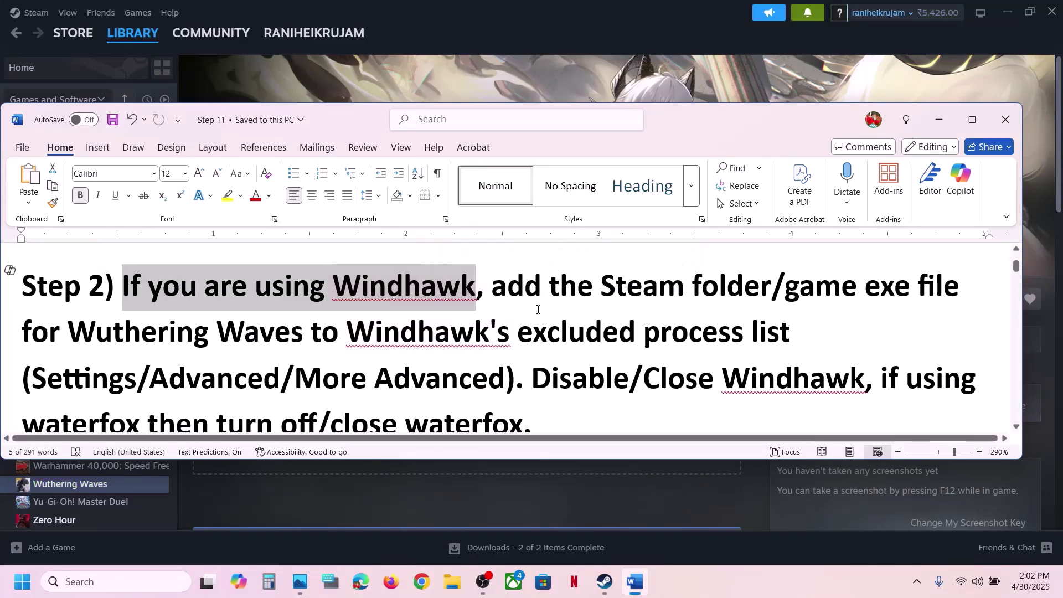
click(507, 289)
drag(506, 290, 793, 335)
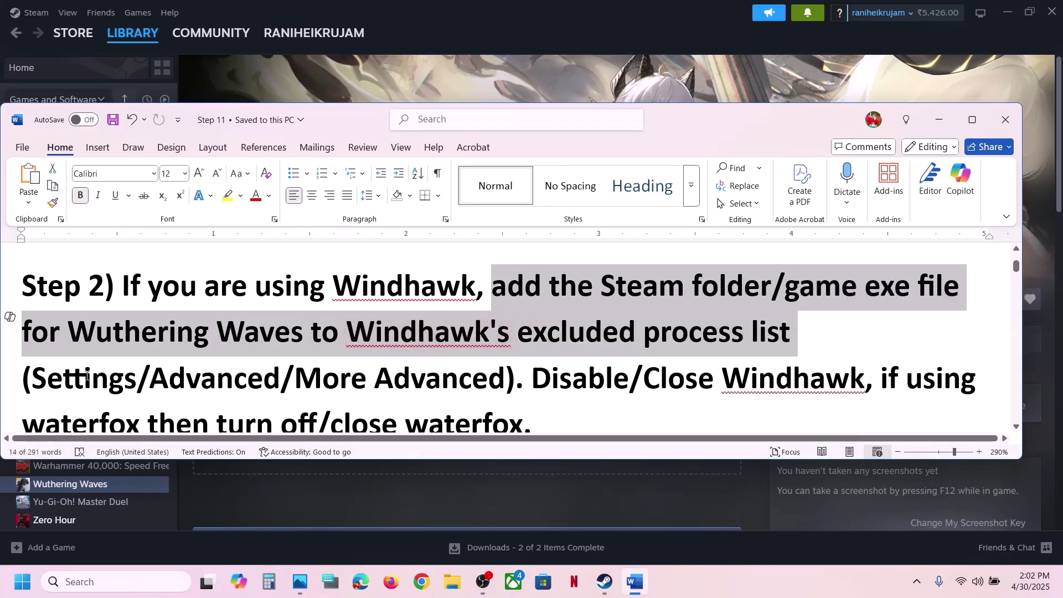
drag(87, 377, 472, 380)
click(472, 380)
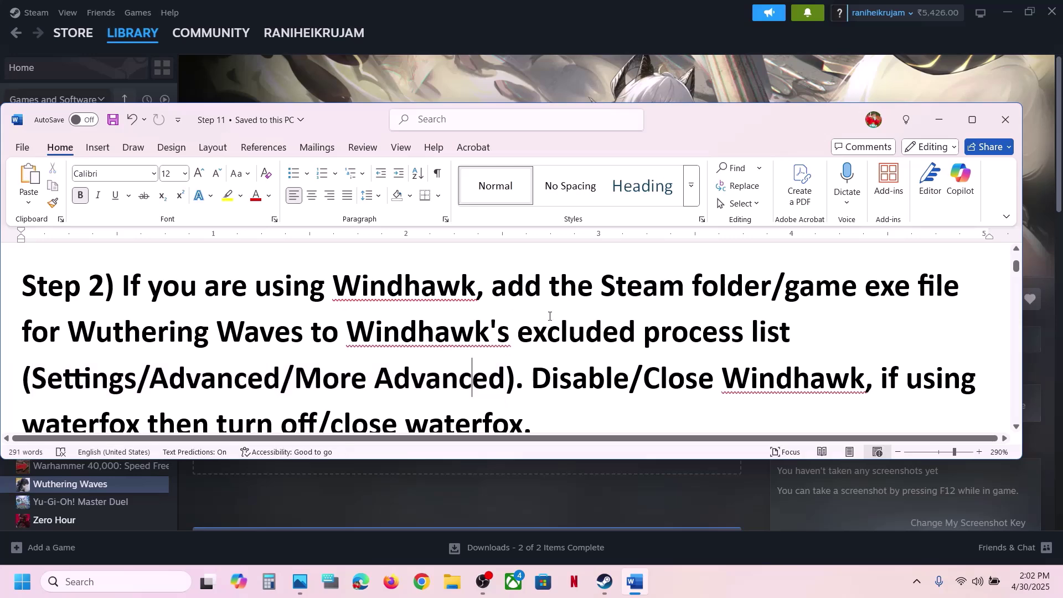
drag(604, 285, 779, 304)
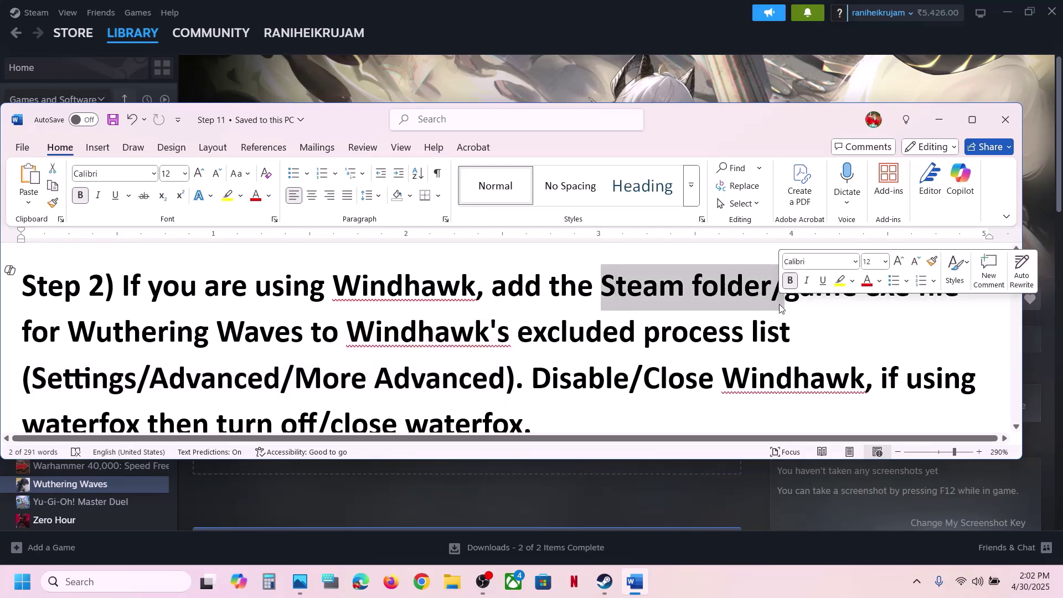
click(434, 335)
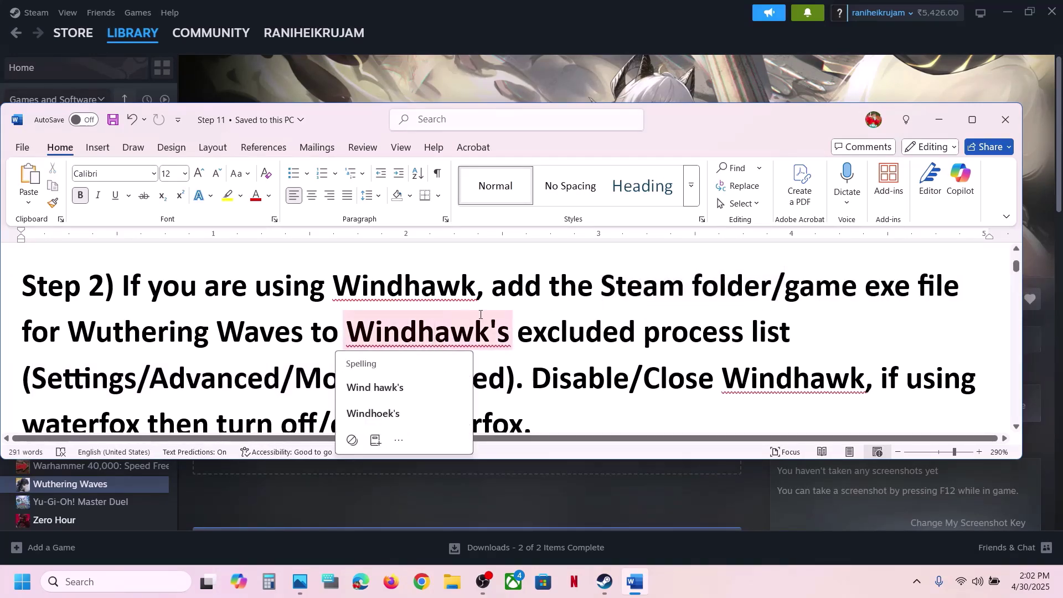
click(475, 332)
Highlight the Disable/Close Windhawk and close waterfox phrases, then scroll toward Step 3.
scroll(613, 281, down, 2)
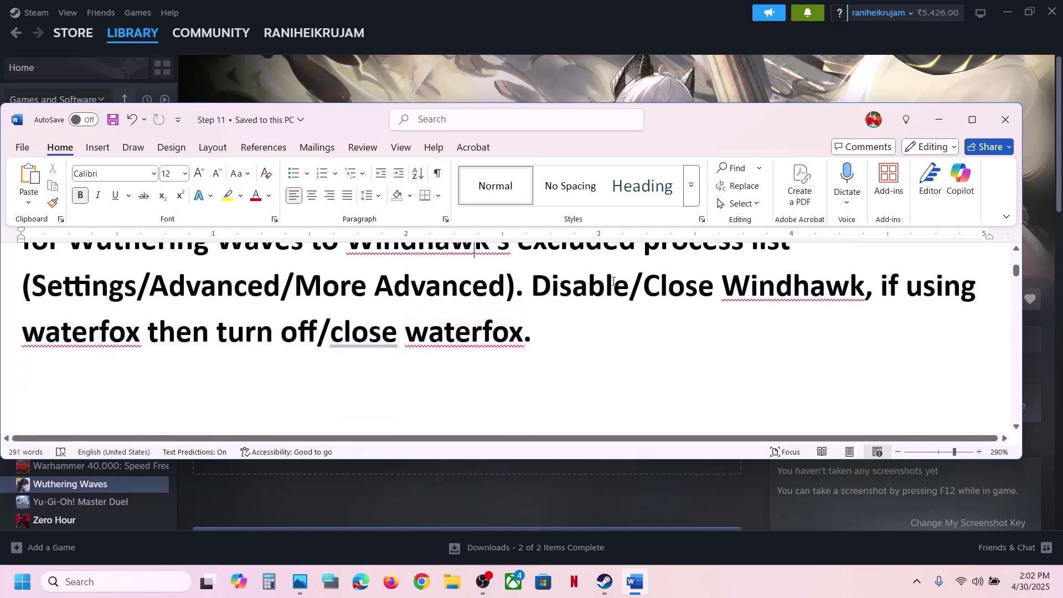
drag(542, 281, 795, 302)
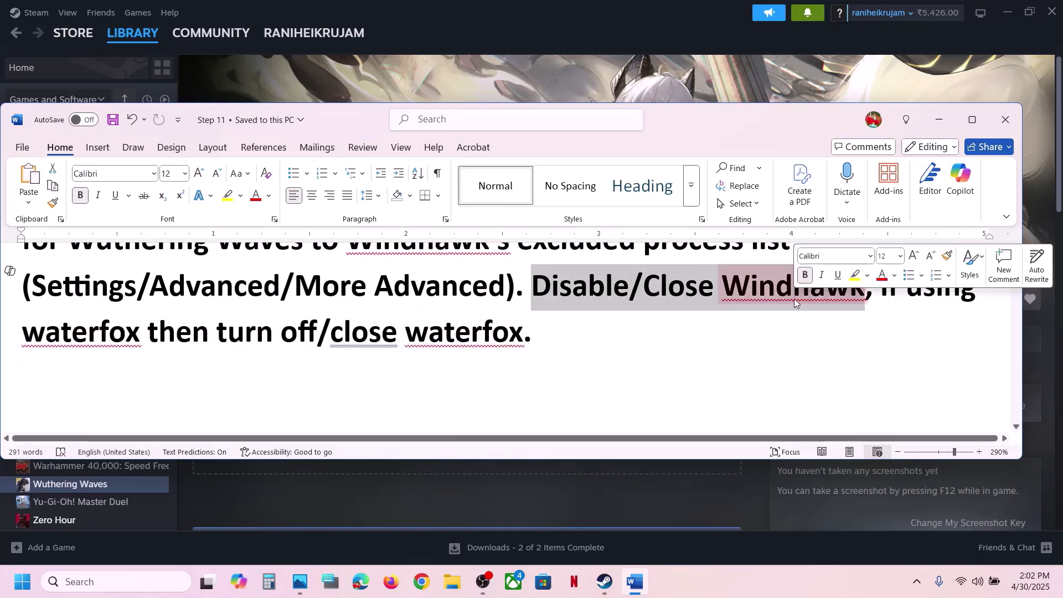
right_click(795, 302)
click(676, 286)
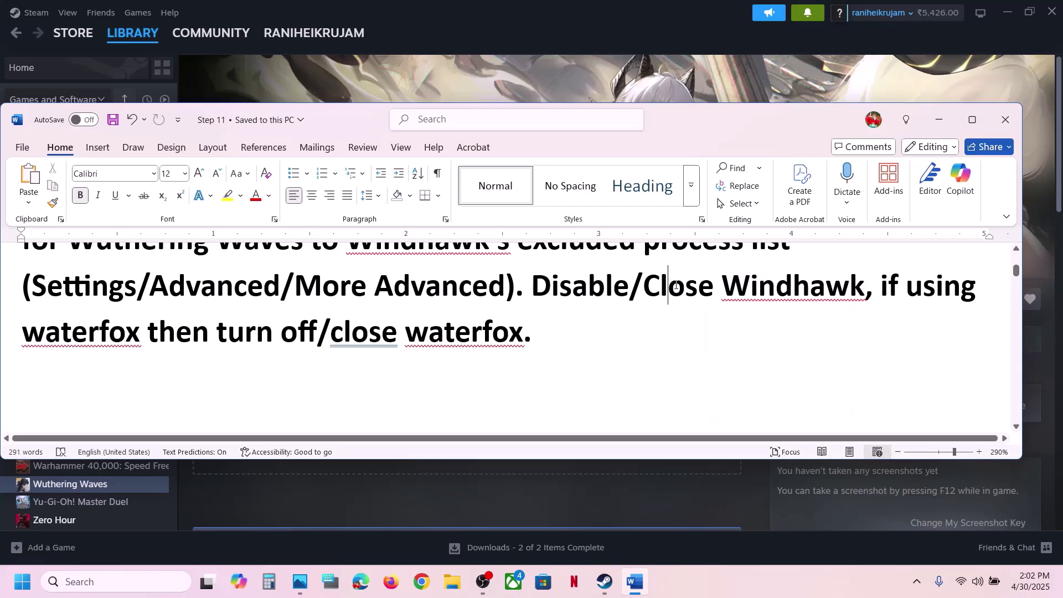
shift+click(798, 288)
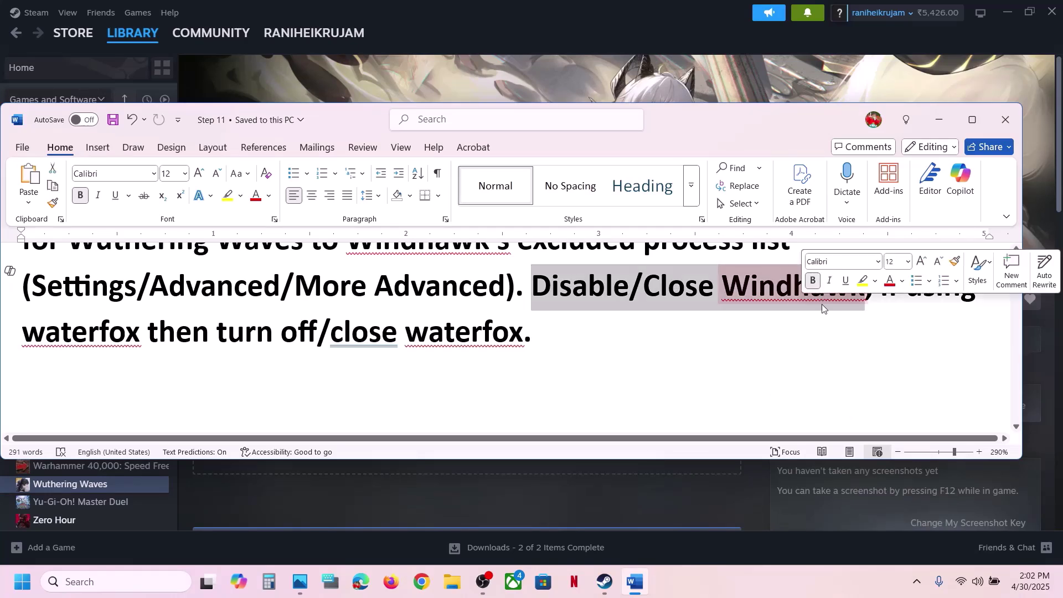
click(881, 332)
drag(890, 284, 520, 339)
click(521, 338)
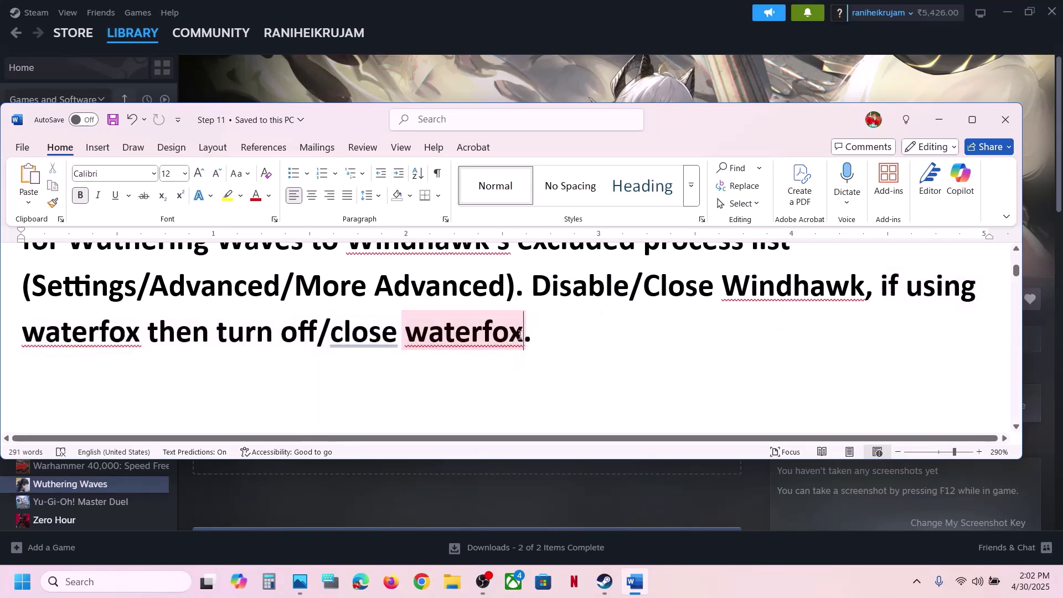
scroll(519, 335, down, 3)
Highlight wallpaper engine in the Step 3 heading of the guide.
scroll(520, 335, up, 1)
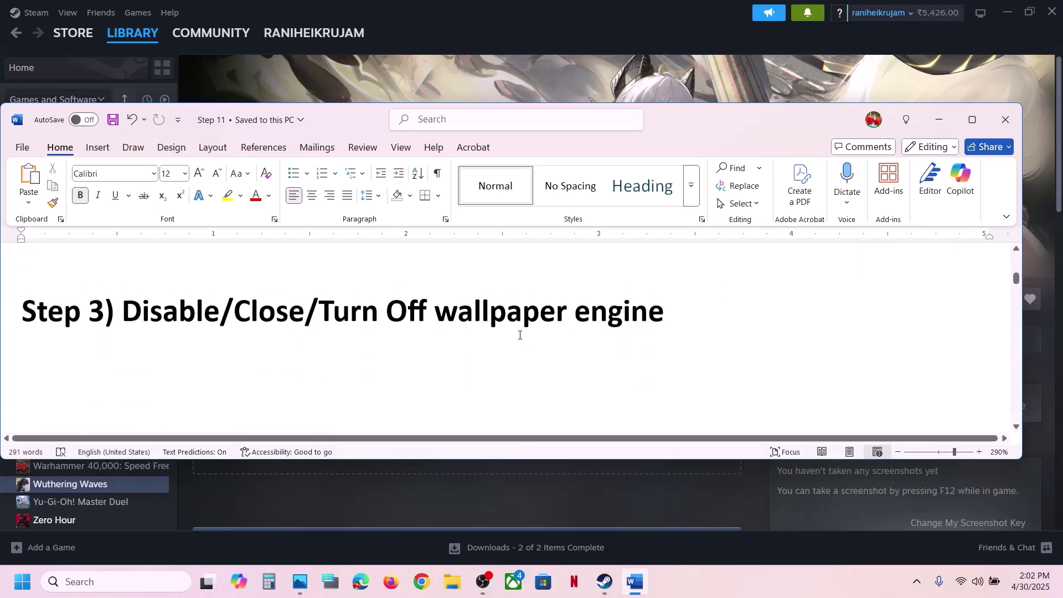
drag(159, 310, 477, 292)
click(632, 333)
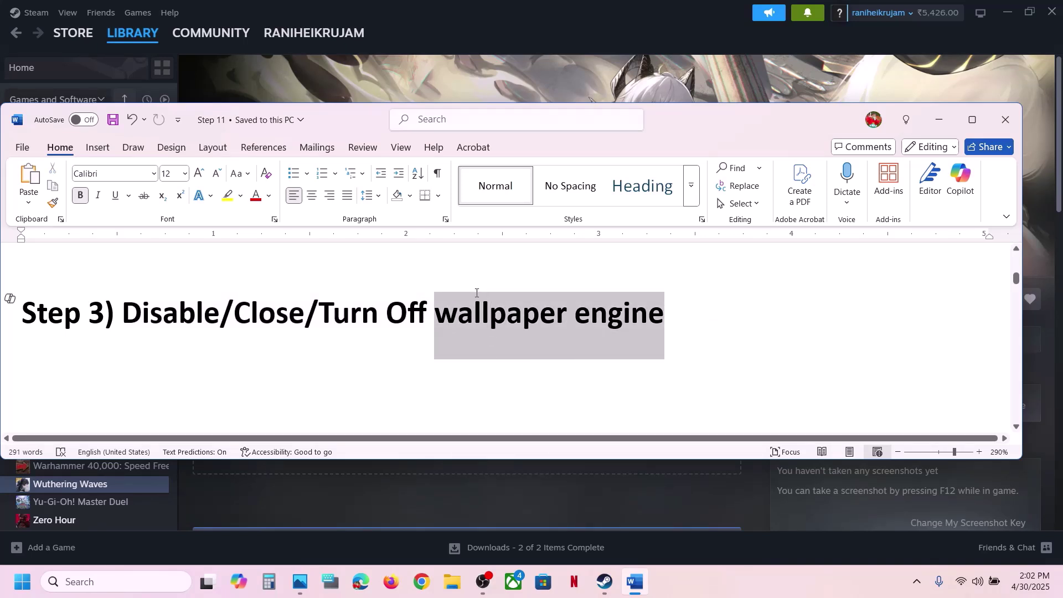
click(371, 308)
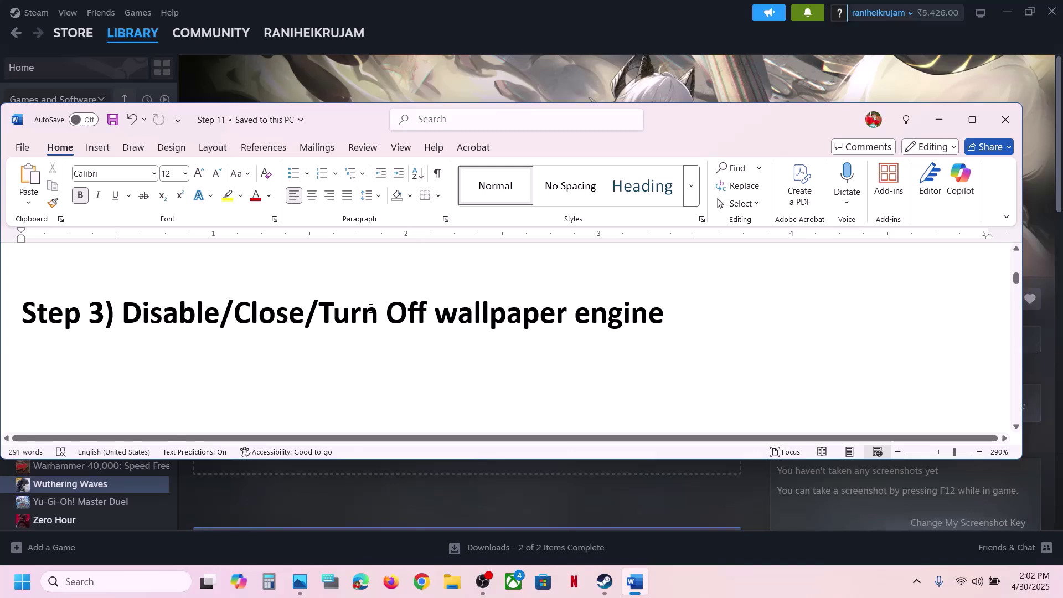
Point out Step 4's Close PowerToys with a Windows search for 'power', then scroll to Step 5.
scroll(371, 309, down, 3)
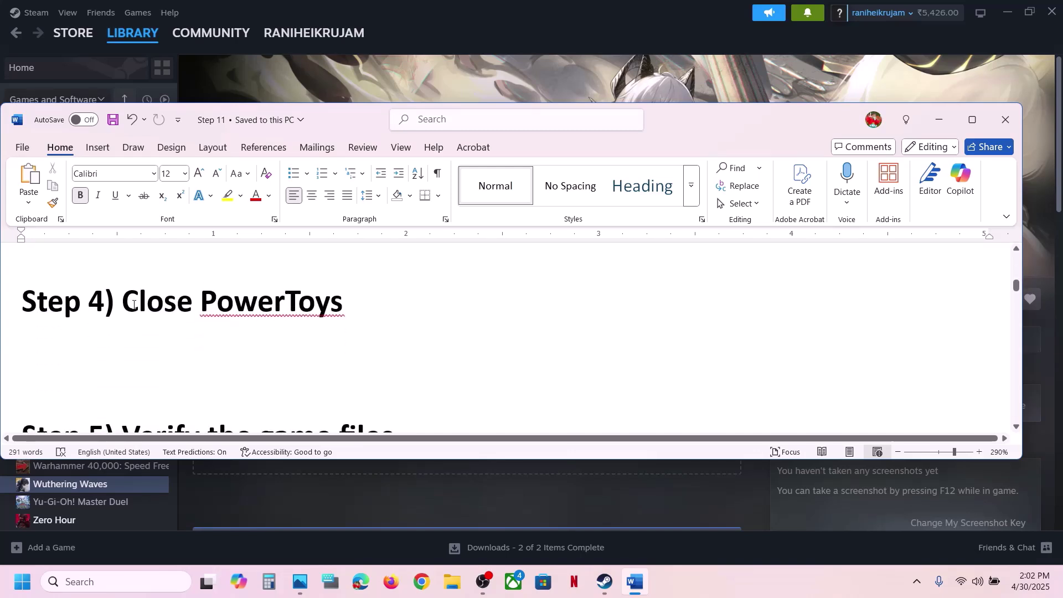
drag(134, 304, 344, 306)
click(155, 584)
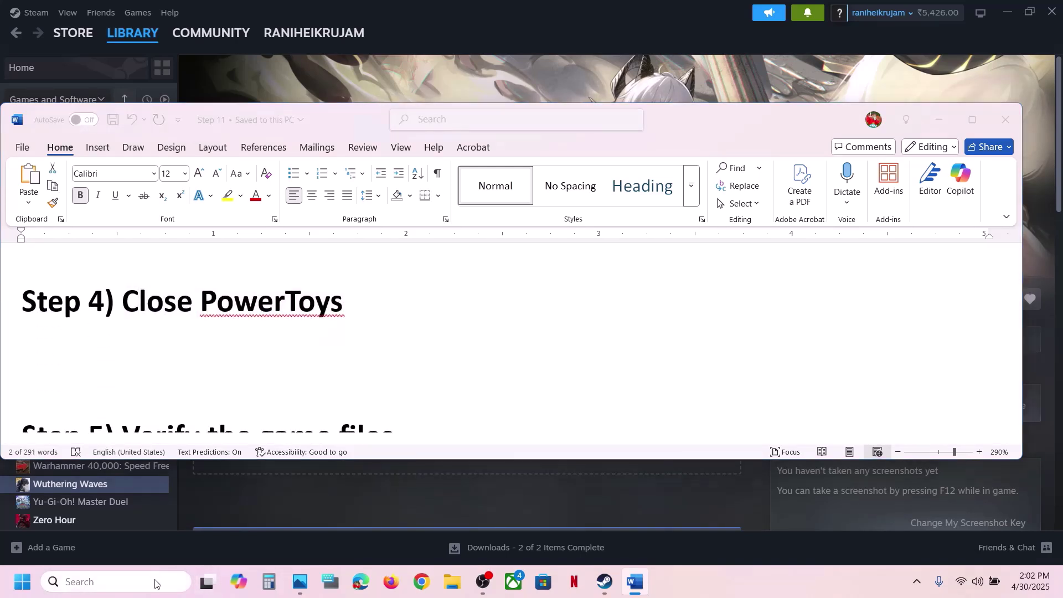
text(power)
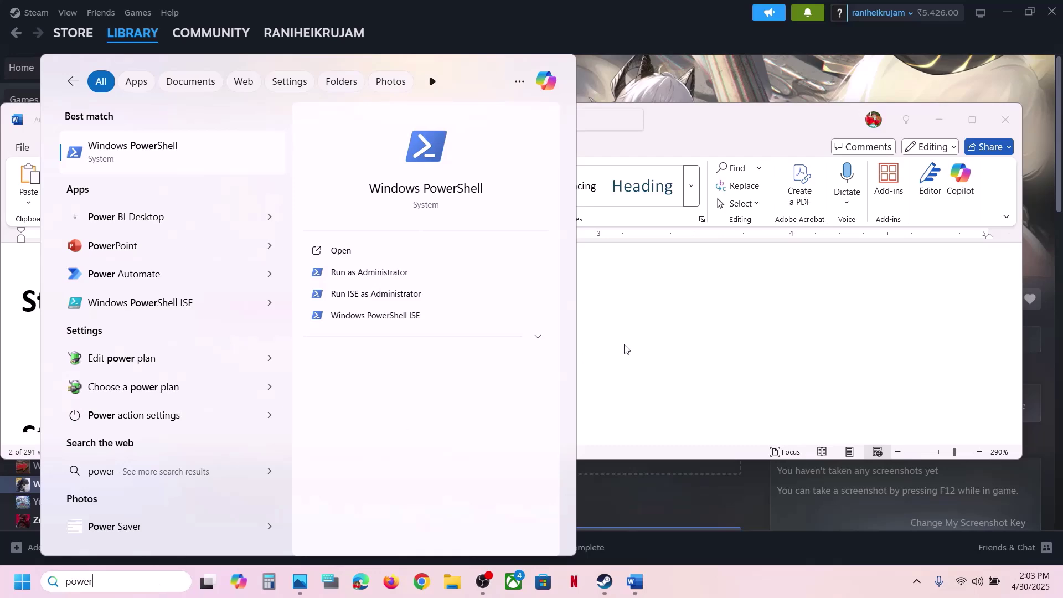
click(655, 341)
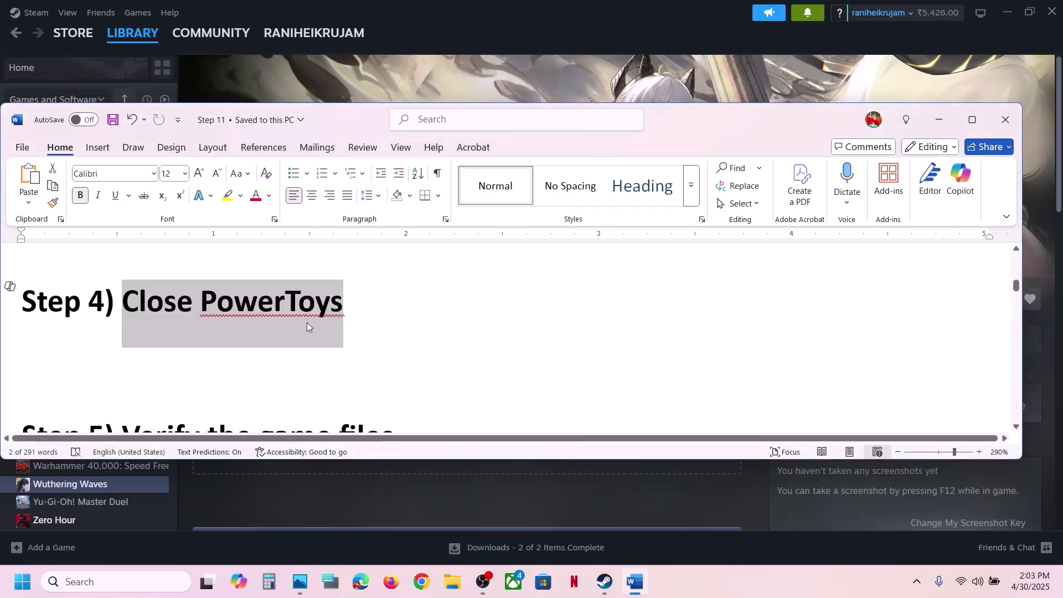
drag(202, 304, 380, 309)
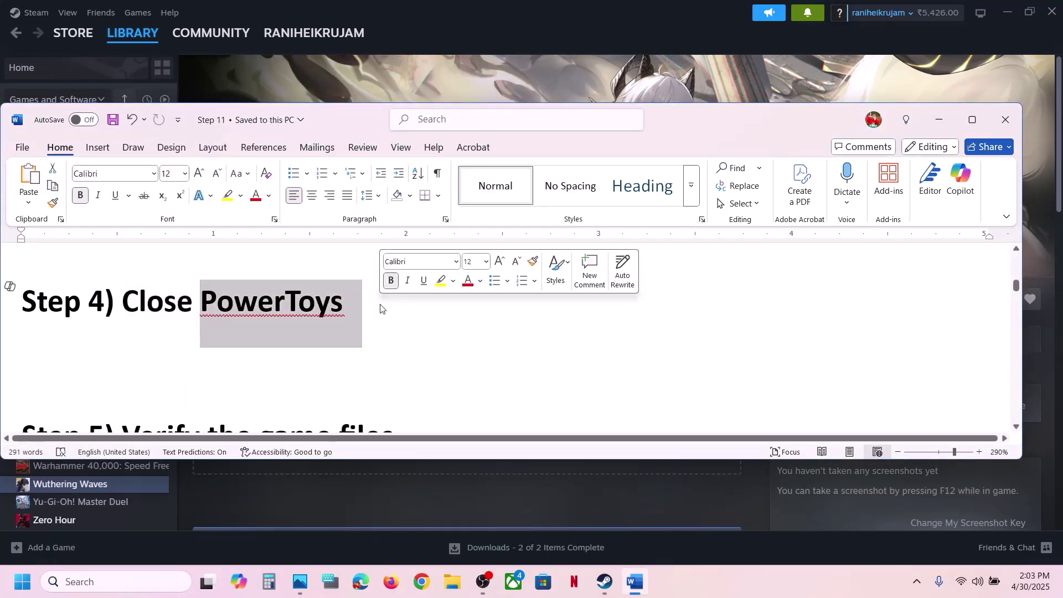
scroll(194, 371, down, 2)
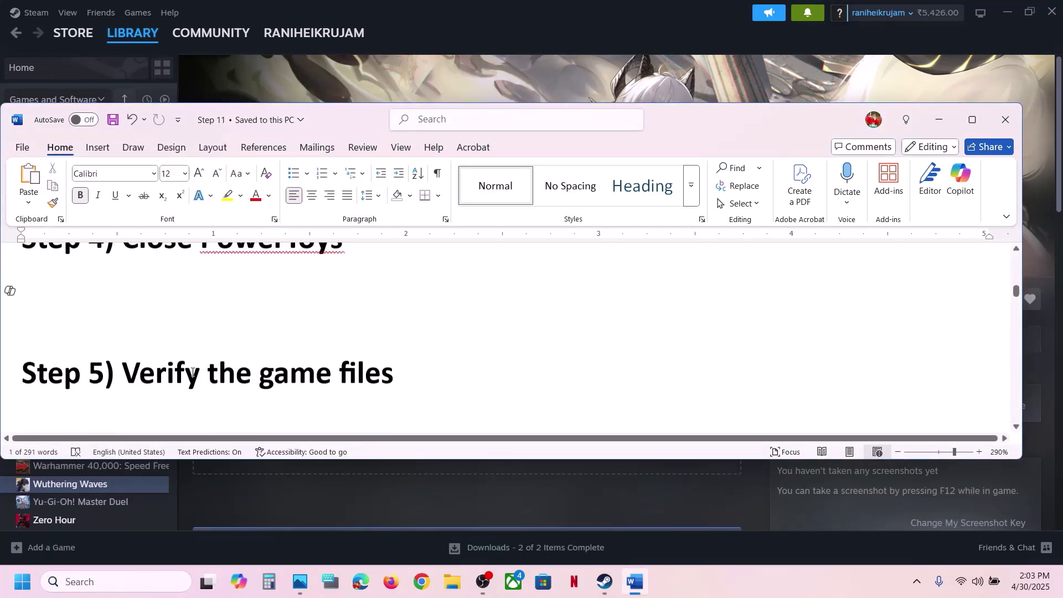
click(499, 49)
right_click(48, 482)
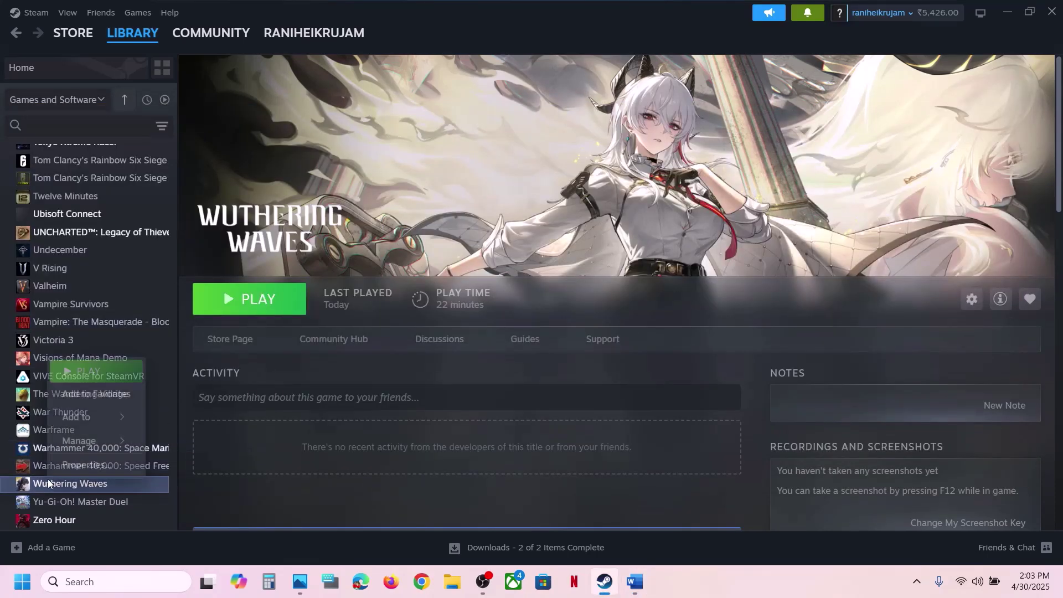
click(106, 465)
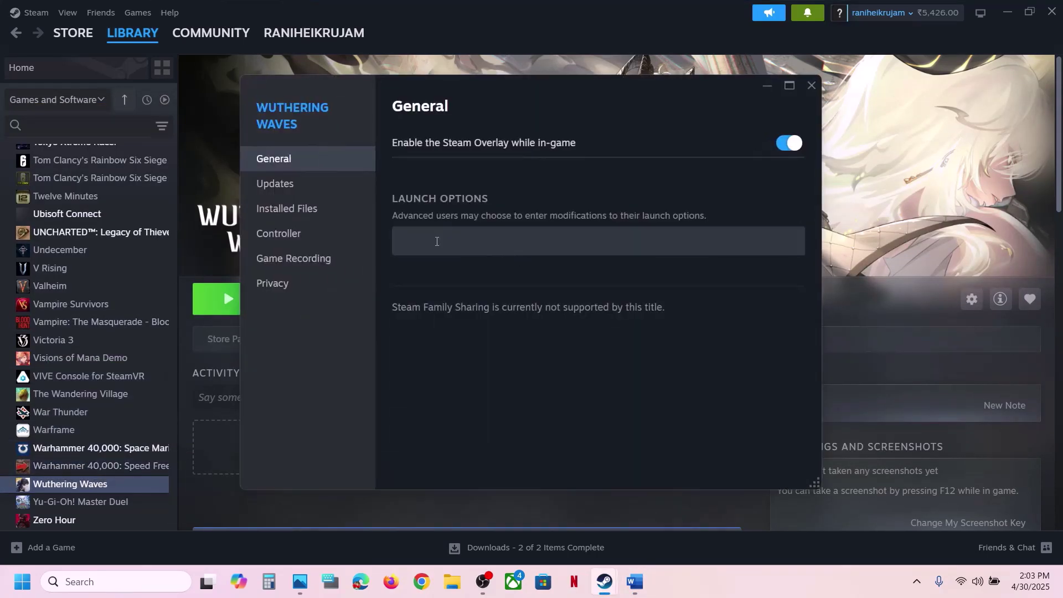
click(294, 213)
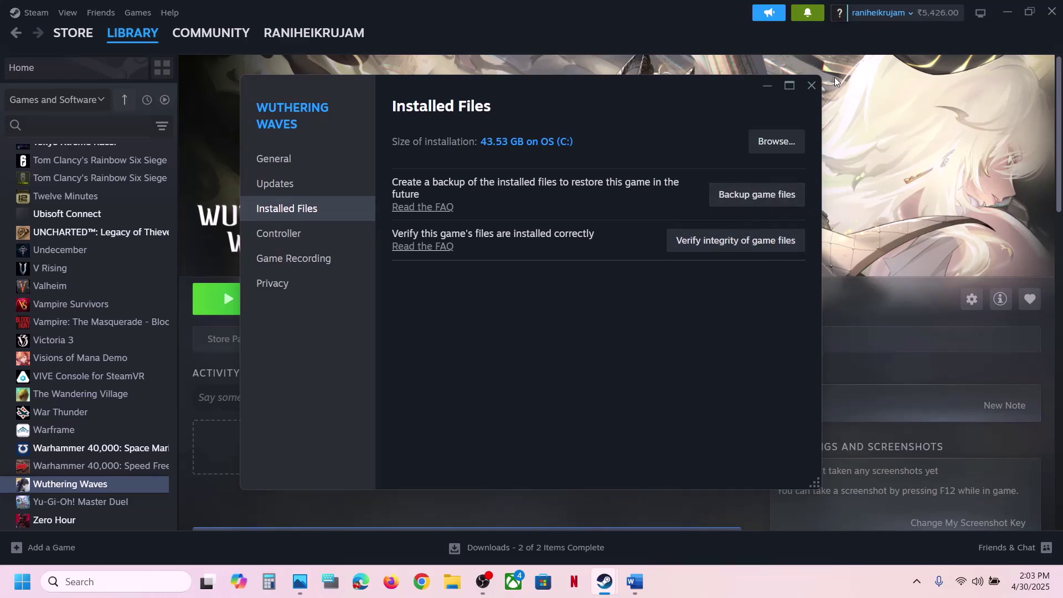
click(811, 86)
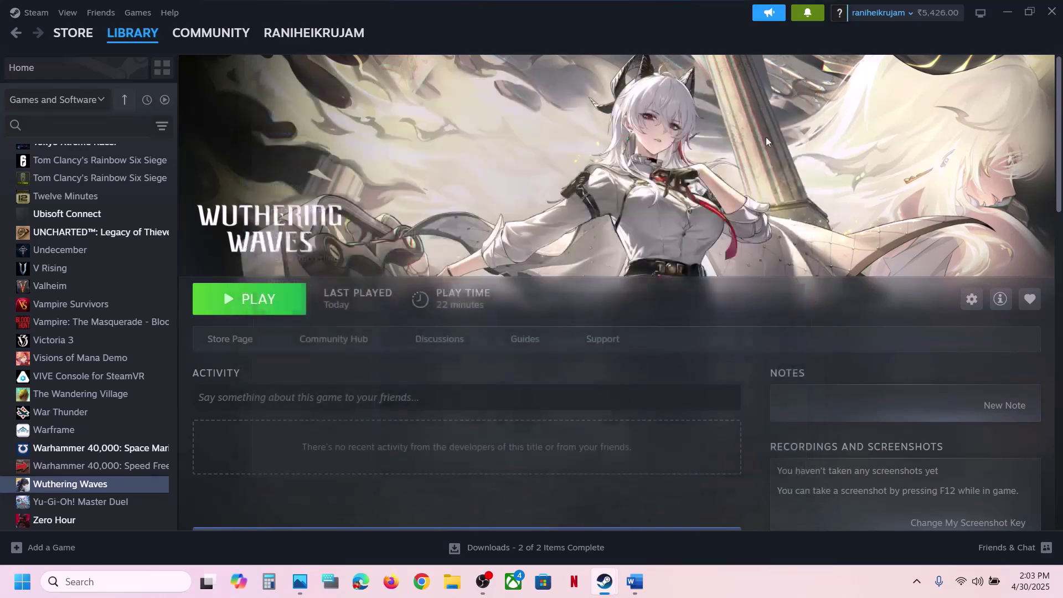
click(727, 589)
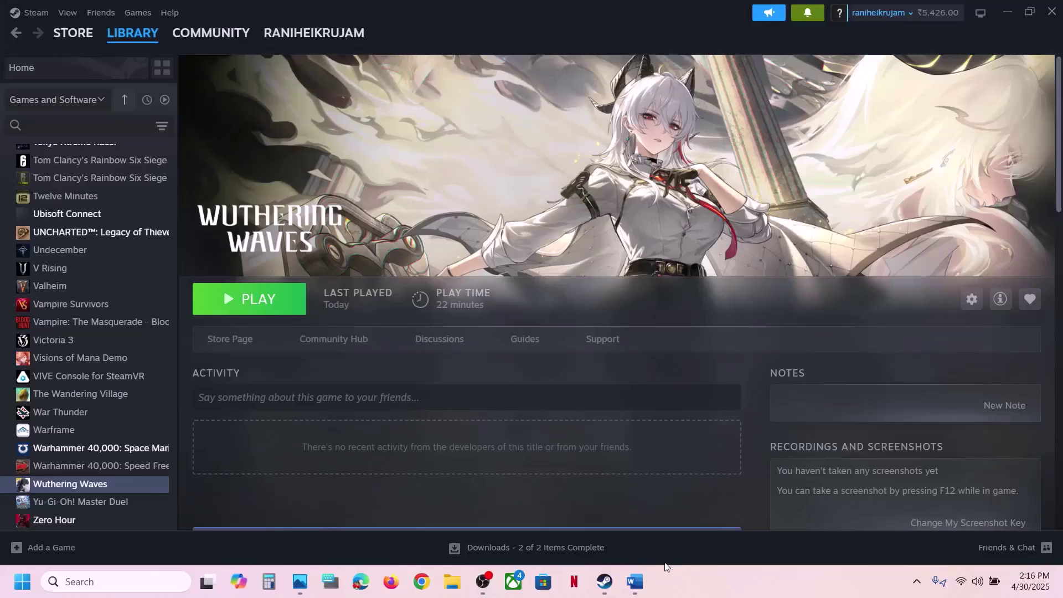
Highlight Step 6's instruction to allow the game exe through Windows Security, then open Settings with Win+I.
click(641, 588)
scroll(523, 361, down, 3)
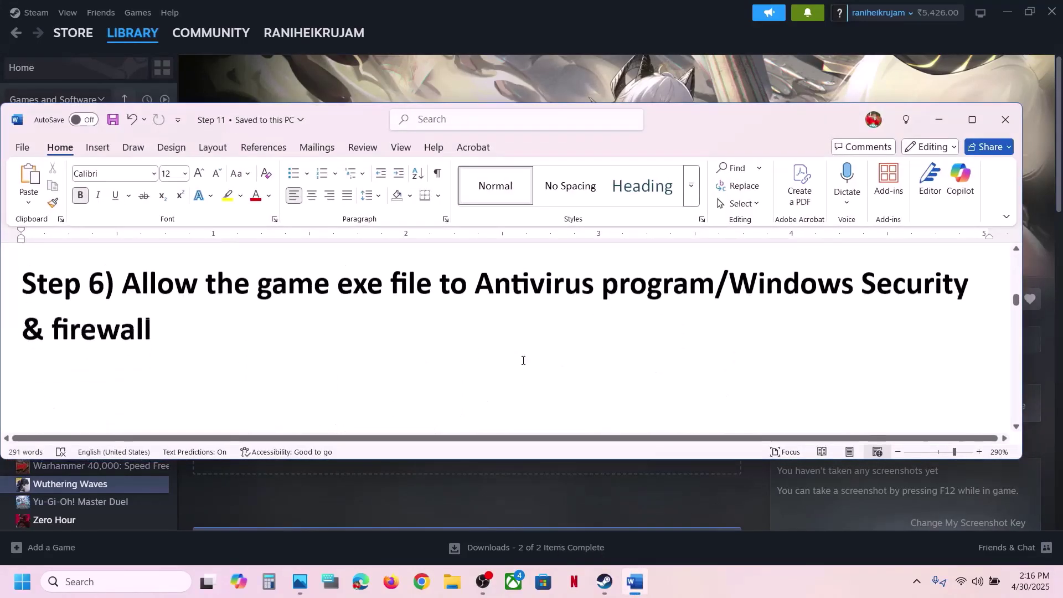
drag(126, 280, 667, 291)
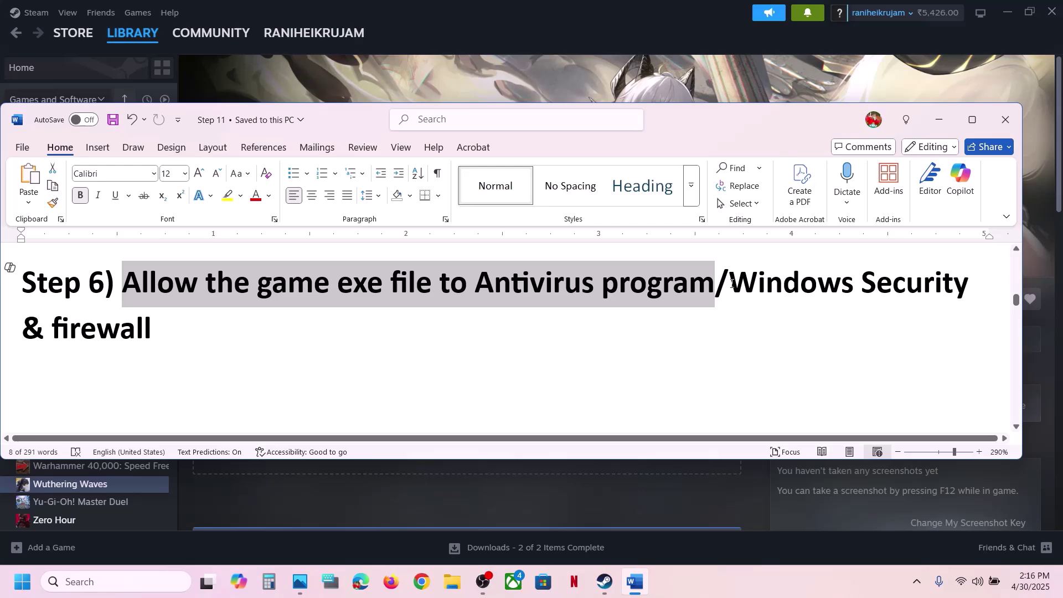
drag(731, 284, 856, 284)
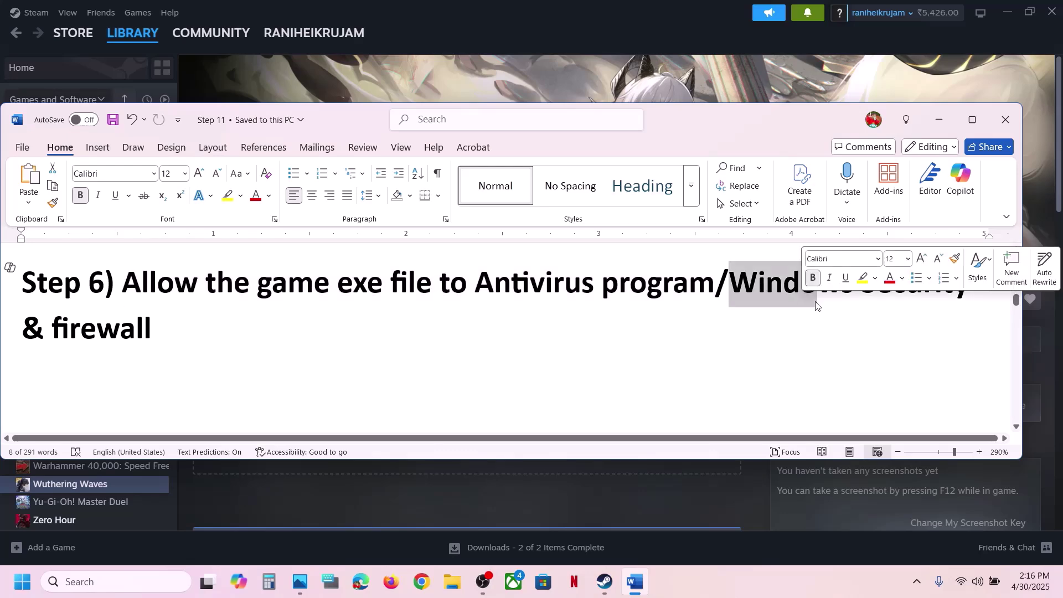
click(646, 95)
key(super+i)
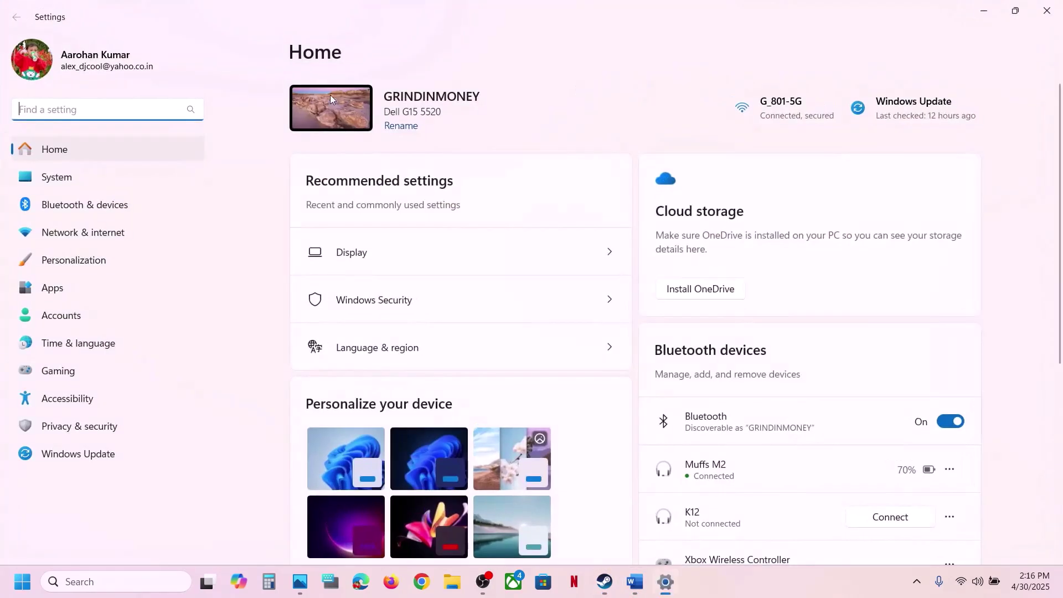
Go to Privacy & security › Windows Security and launch Virus & threat protection.
click(77, 427)
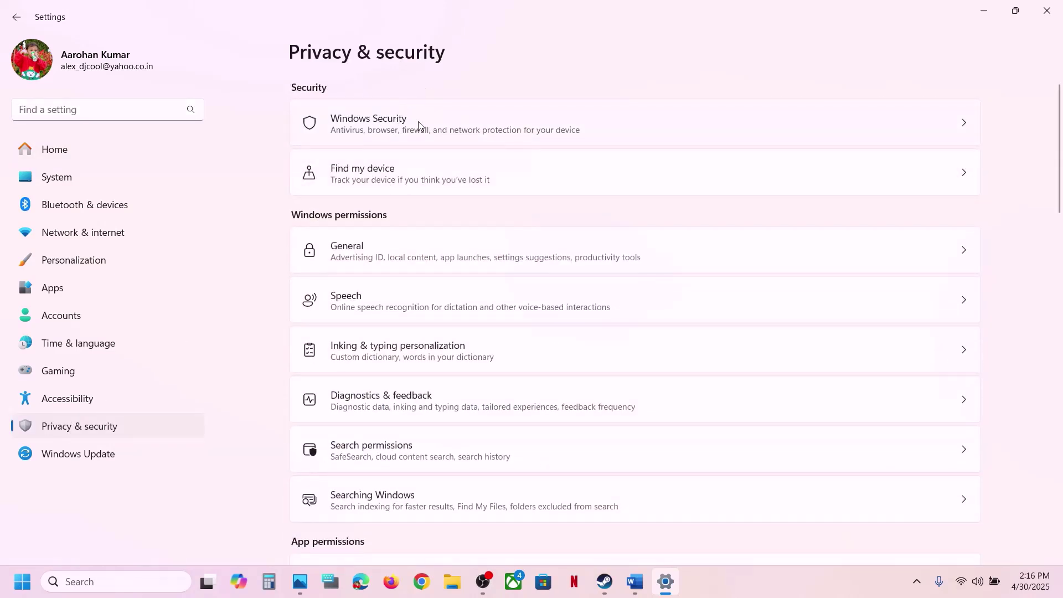
click(482, 123)
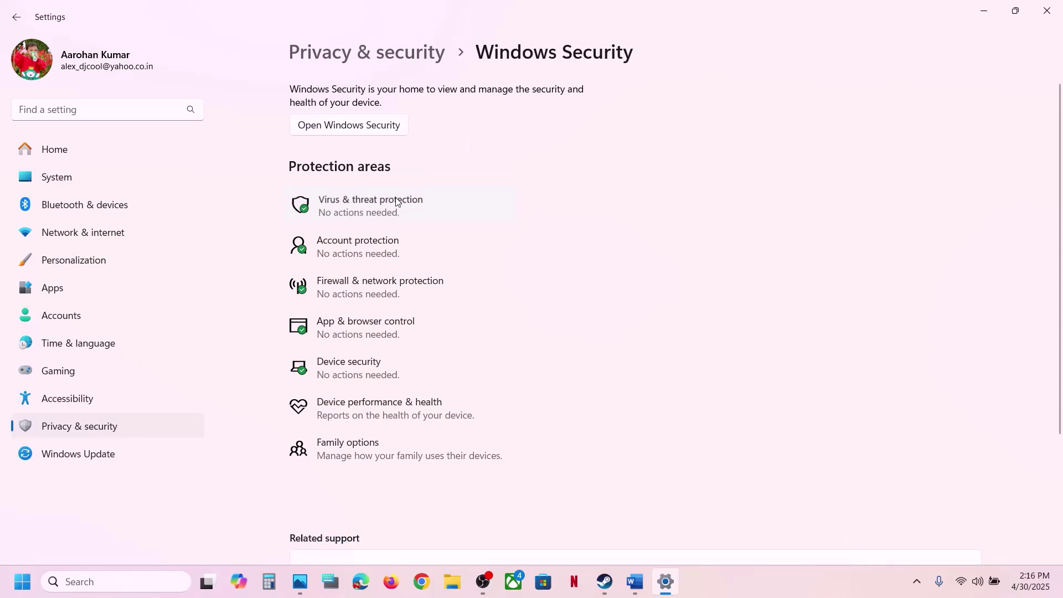
click(398, 202)
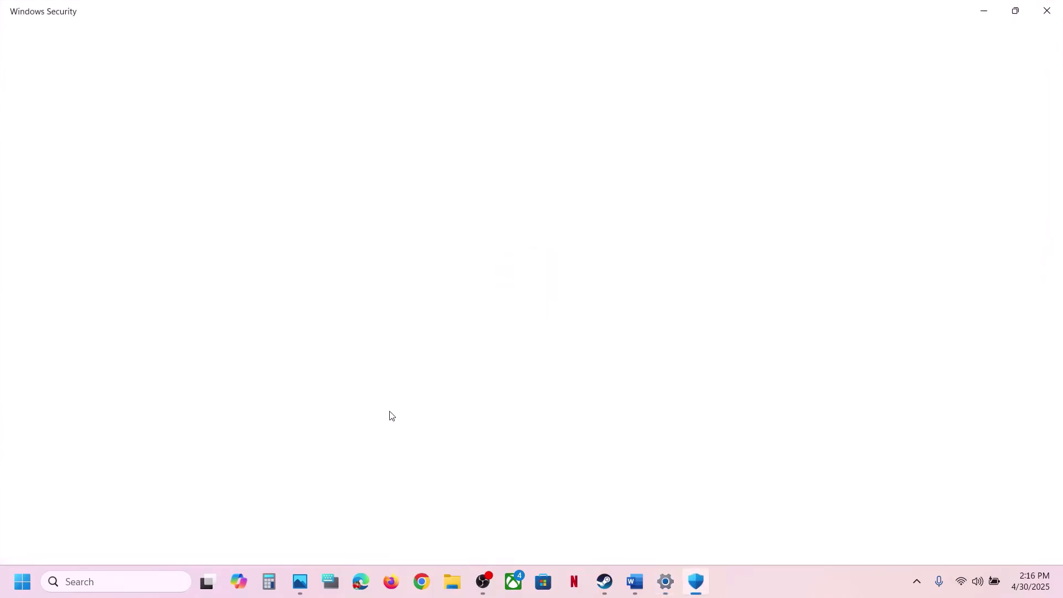
Go to Ransomware protection and list the Controlled folder access allowed apps.
scroll(391, 415, down, 3)
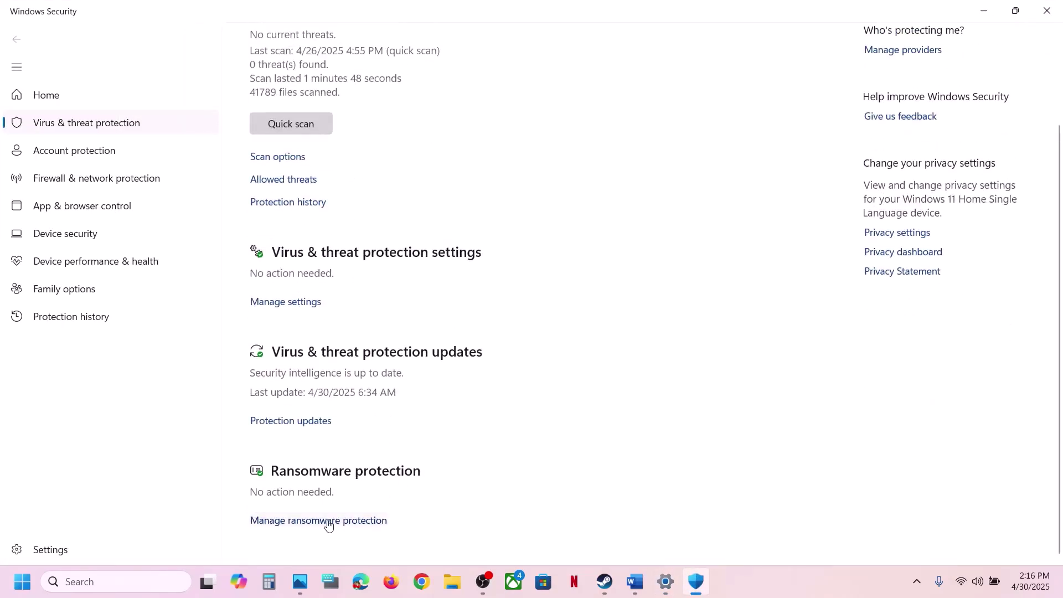
click(352, 523)
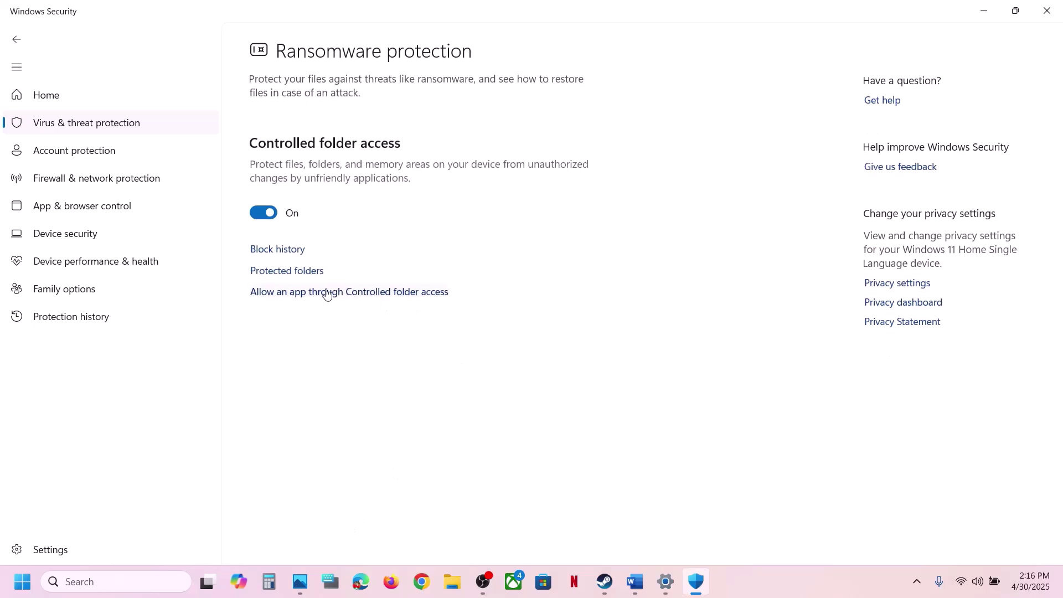
click(370, 294)
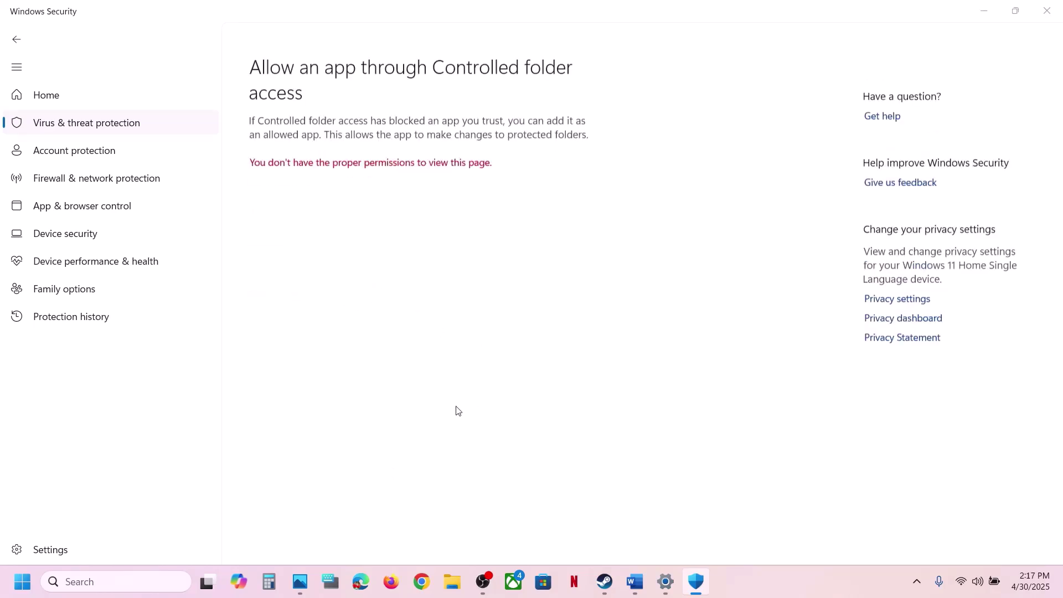
scroll(309, 147, down, 2)
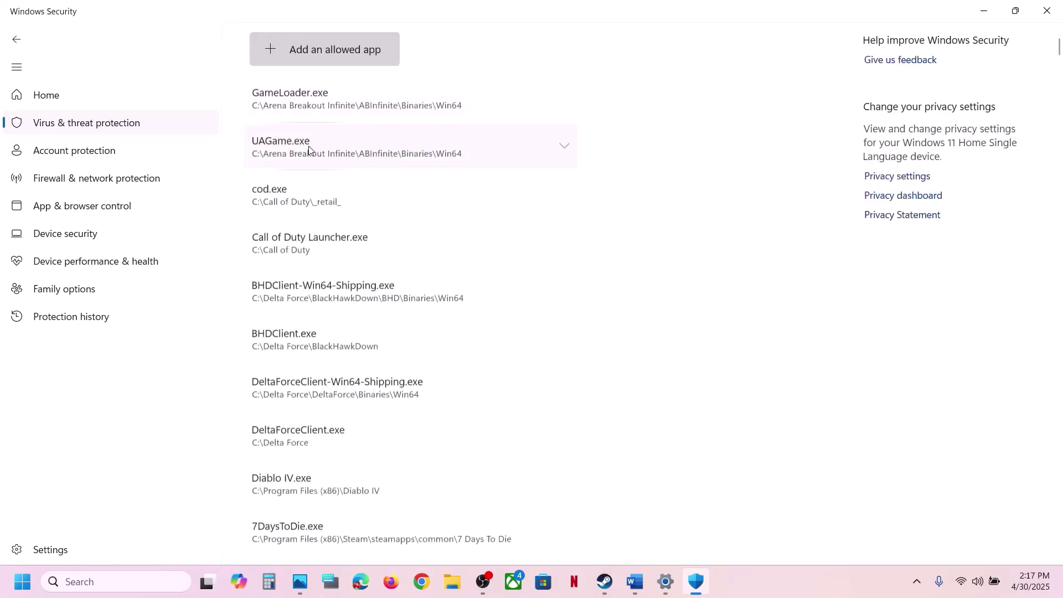
Allow the Wuthering Waves program in the game folder through Controlled folder access.
click(319, 52)
click(329, 104)
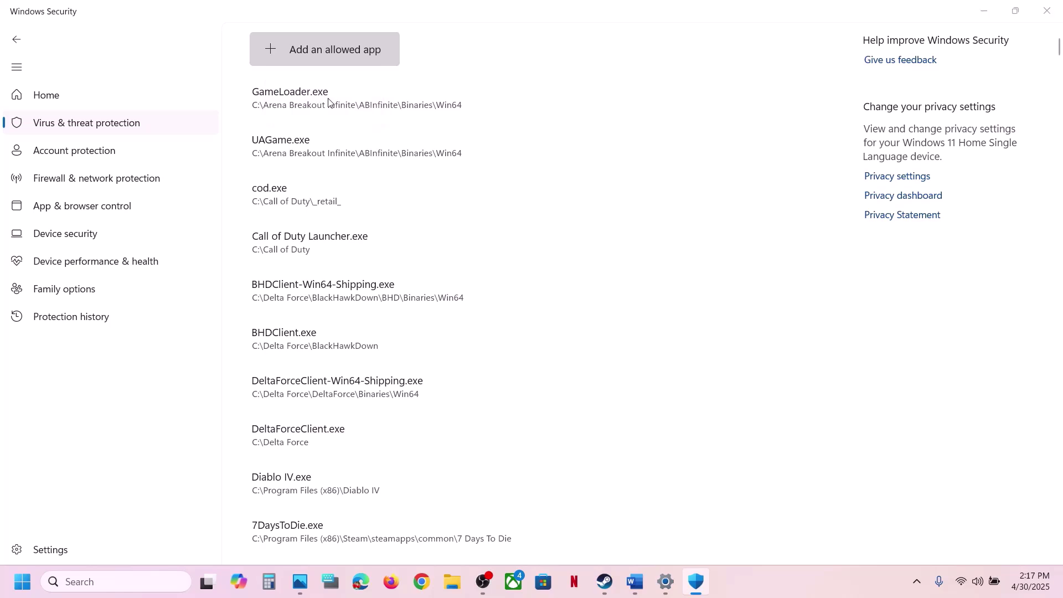
click(404, 40)
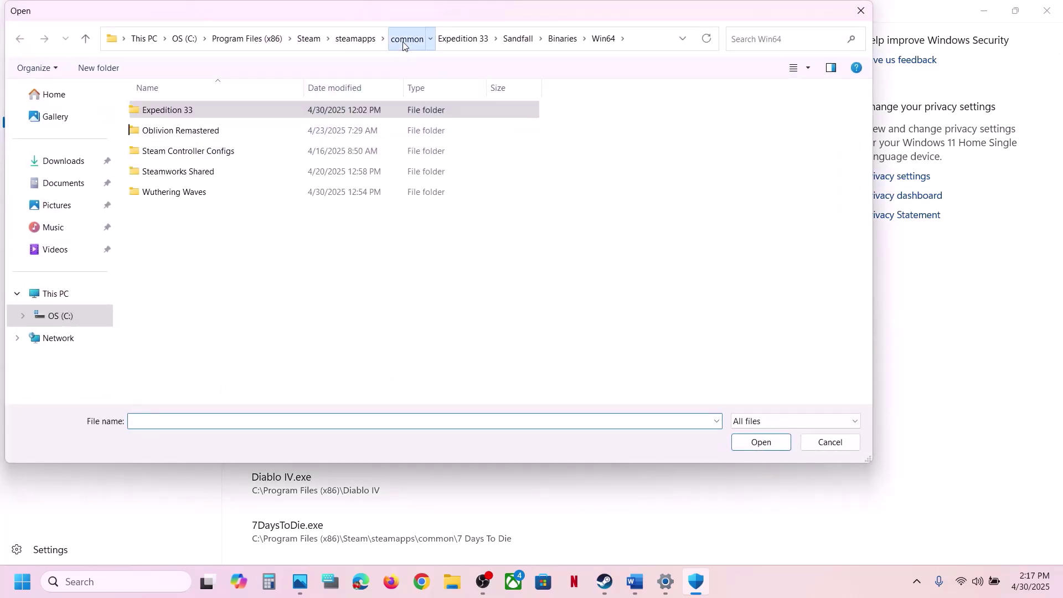
double_click(169, 195)
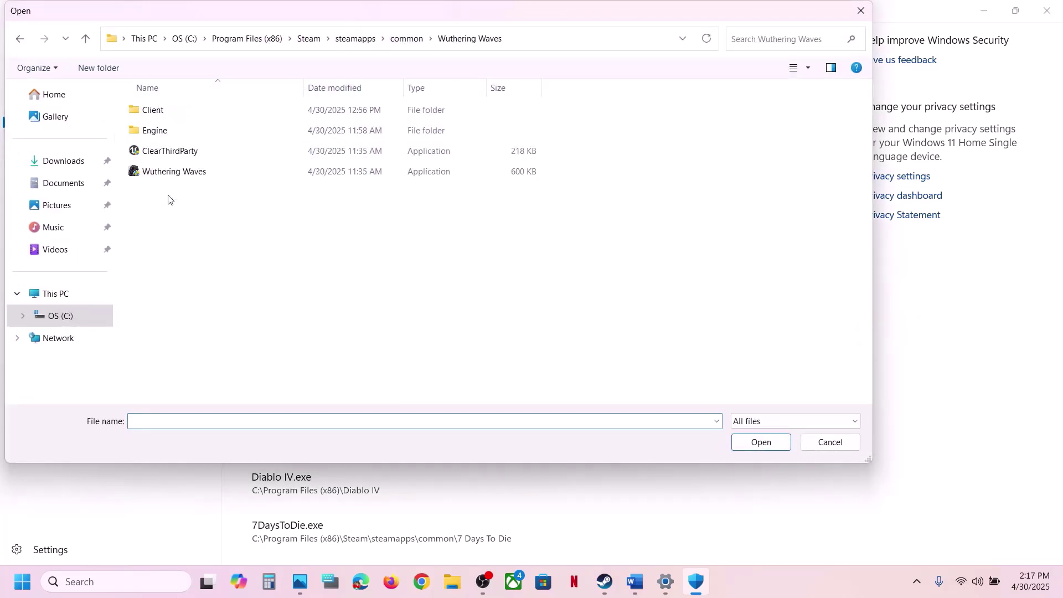
click(573, 39)
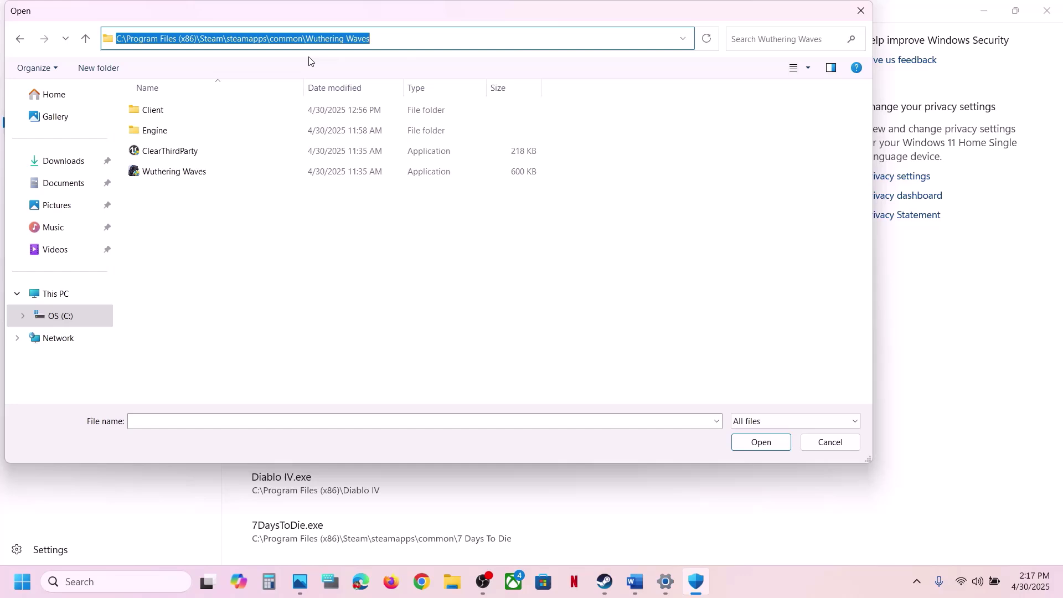
click(179, 173)
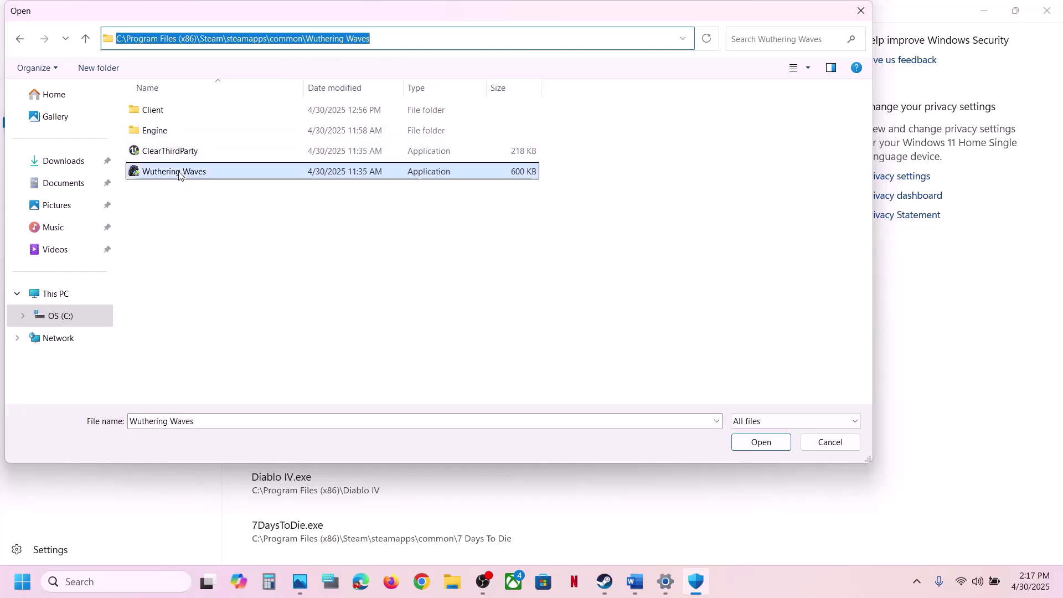
click(761, 443)
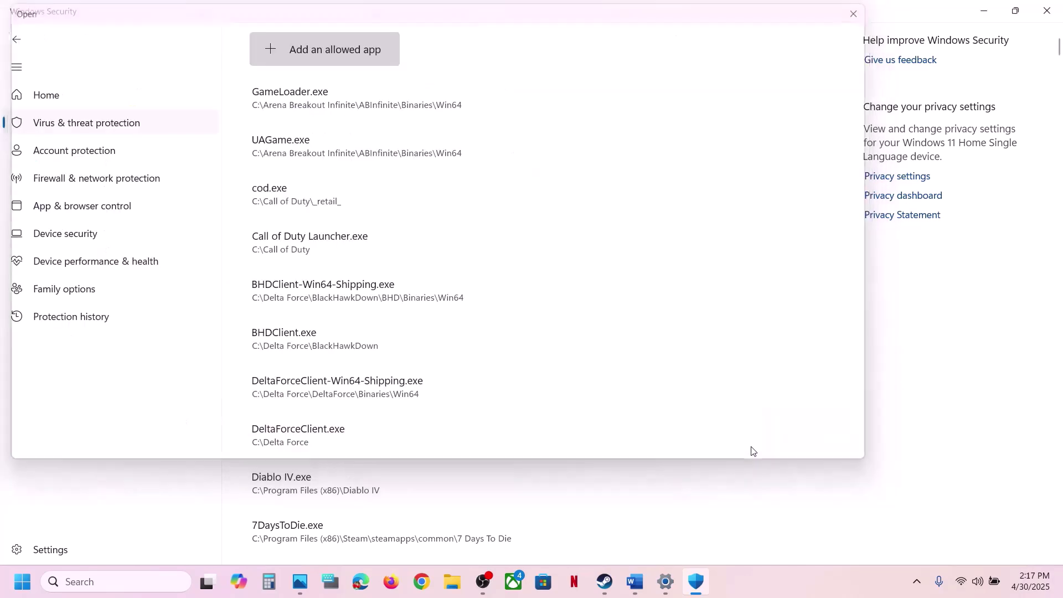
Also allow Client-Win64-Shipping from Client\Binaries\Win64 through Controlled folder access.
click(324, 49)
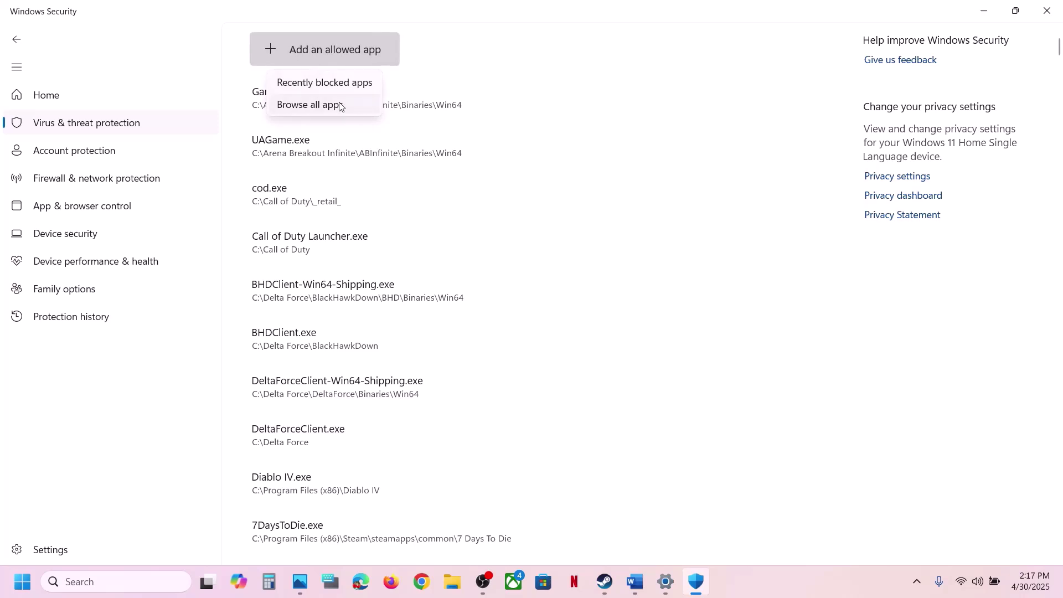
click(333, 104)
double_click(154, 115)
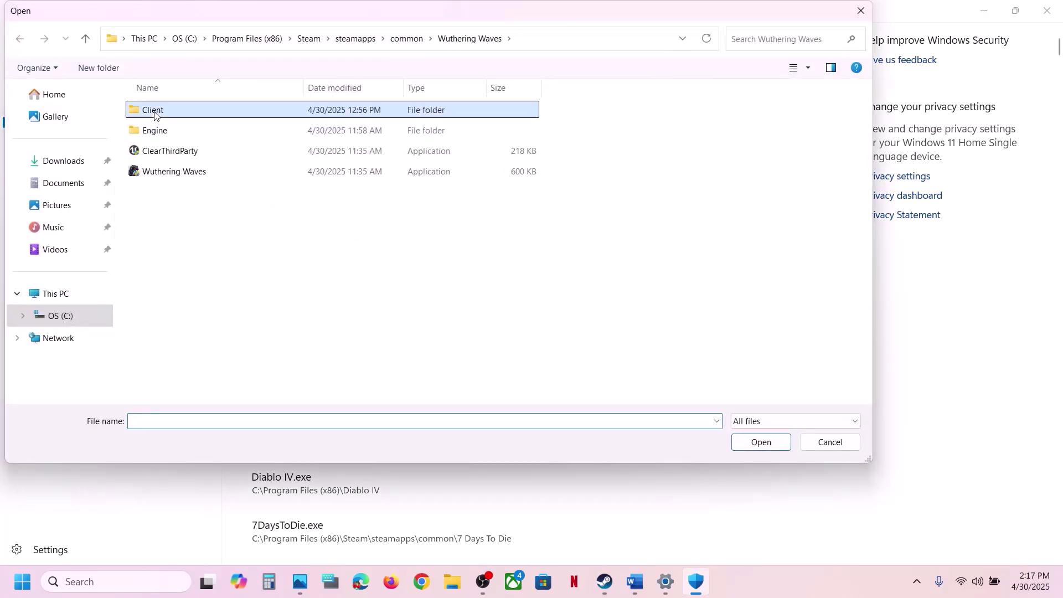
double_click(154, 115)
click(155, 116)
double_click(155, 111)
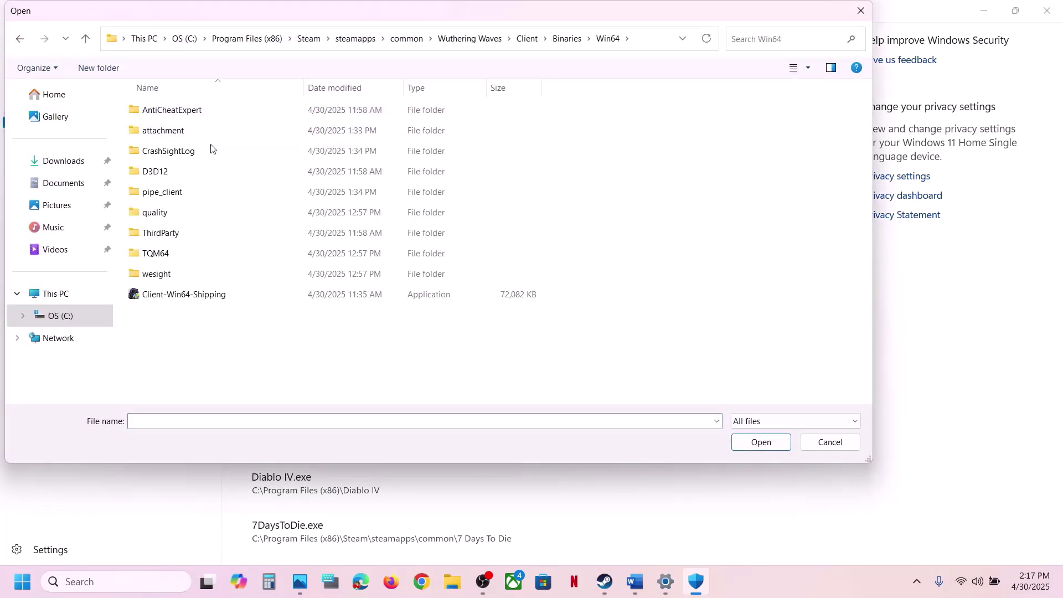
click(178, 294)
click(761, 443)
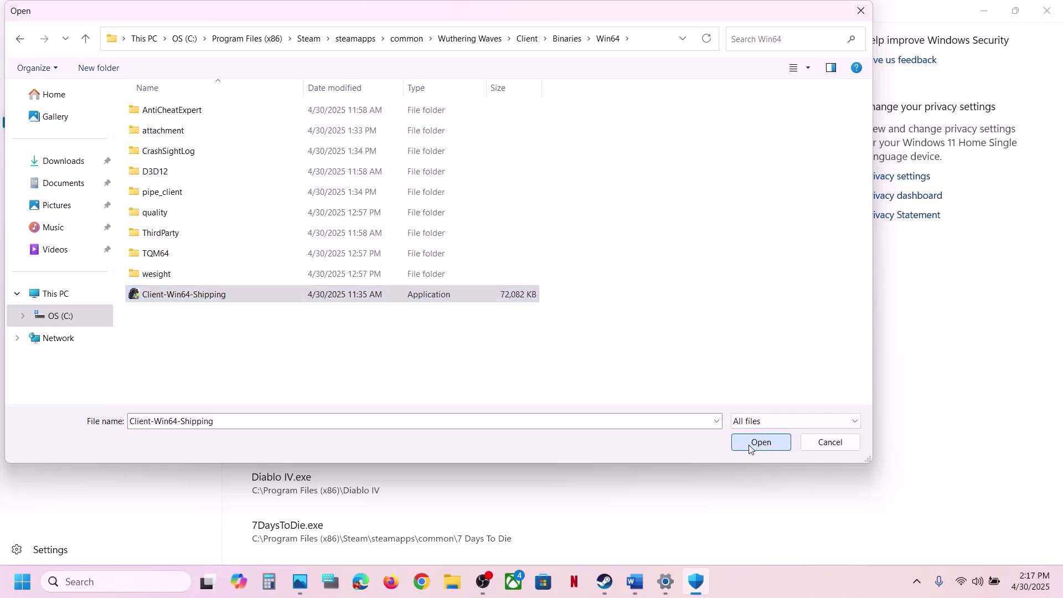
click(147, 581)
text(control4)
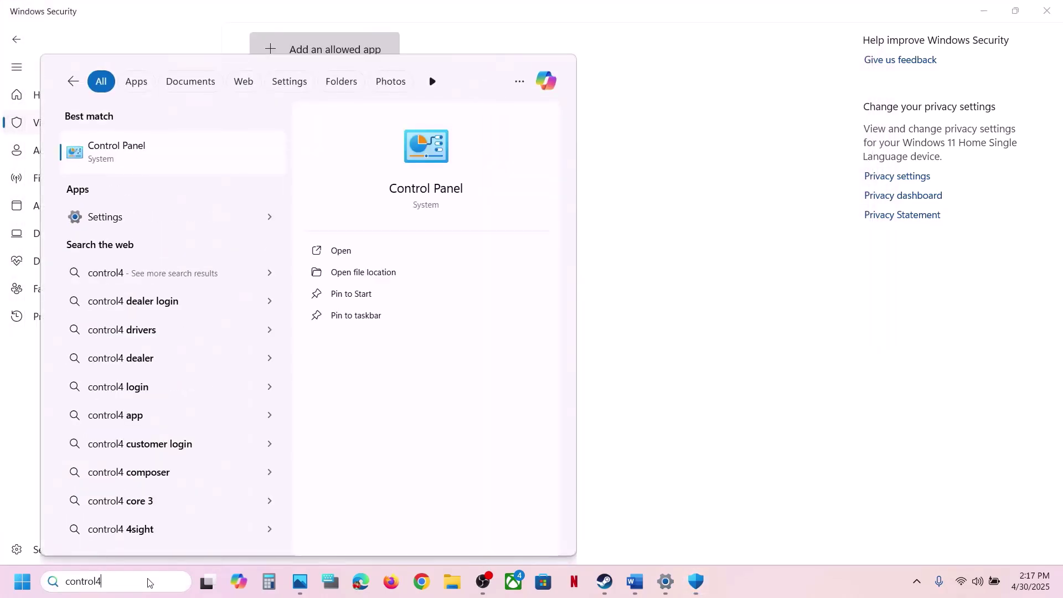
Open Windows Defender Firewall's allowed-apps list in Control Panel and unlock it for changes.
key(Return)
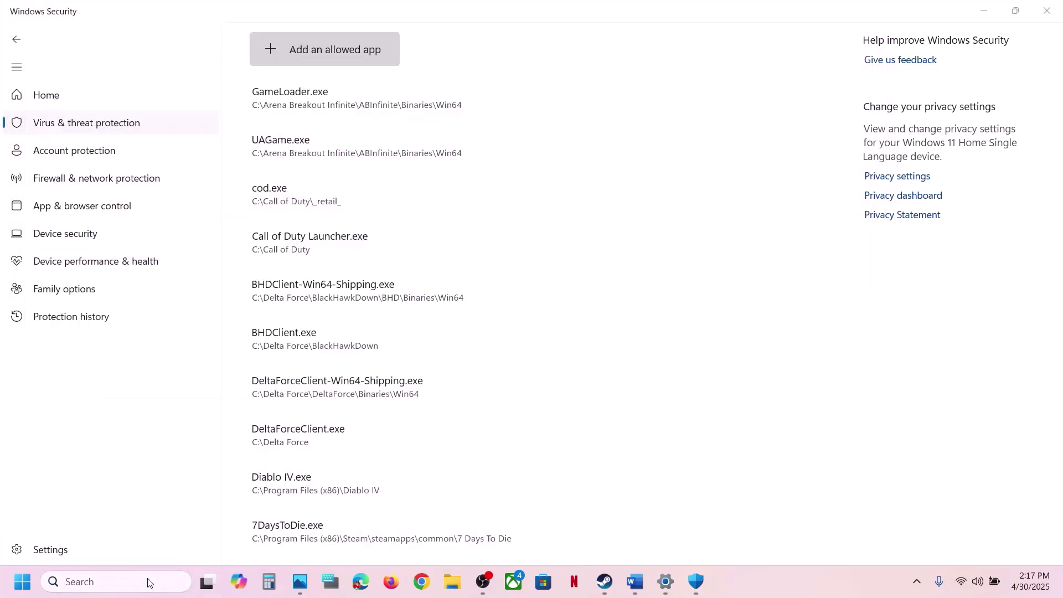
click(391, 109)
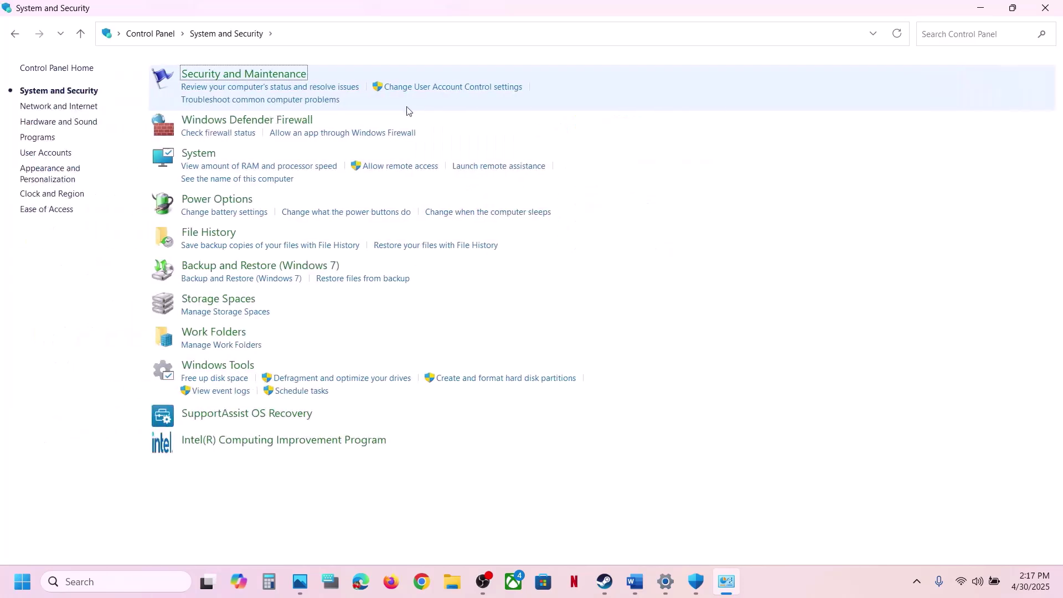
click(259, 127)
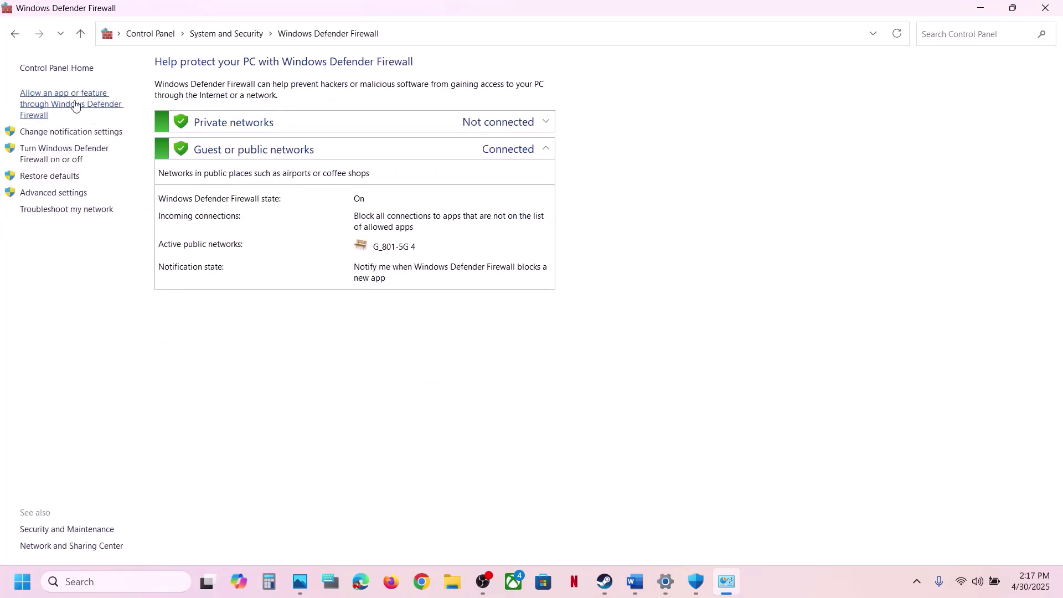
click(76, 105)
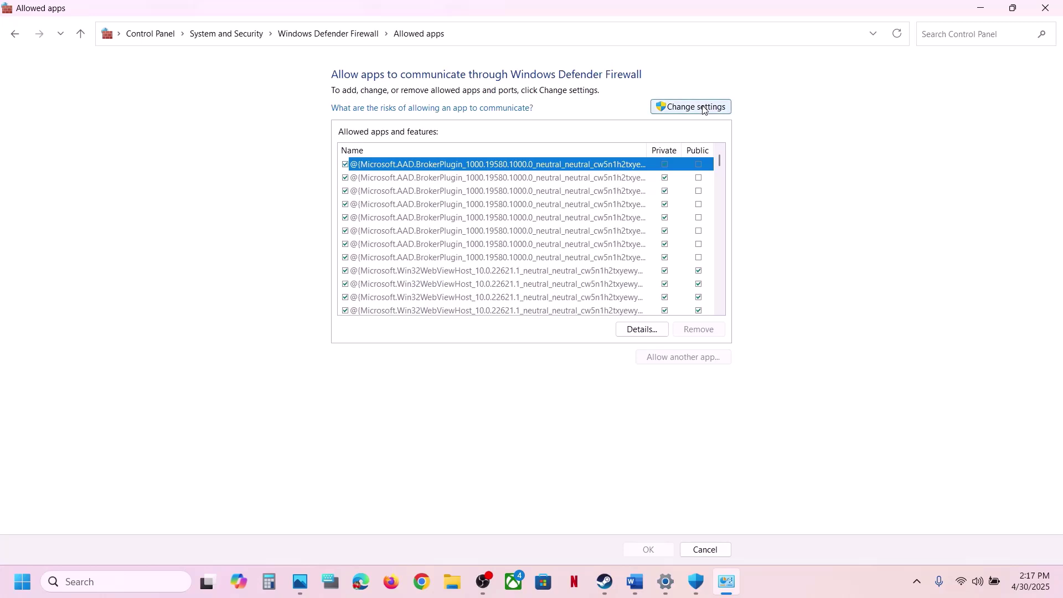
click(703, 108)
Try adding the Wuthering Waves launcher as an allowed app, which is already listed.
click(694, 358)
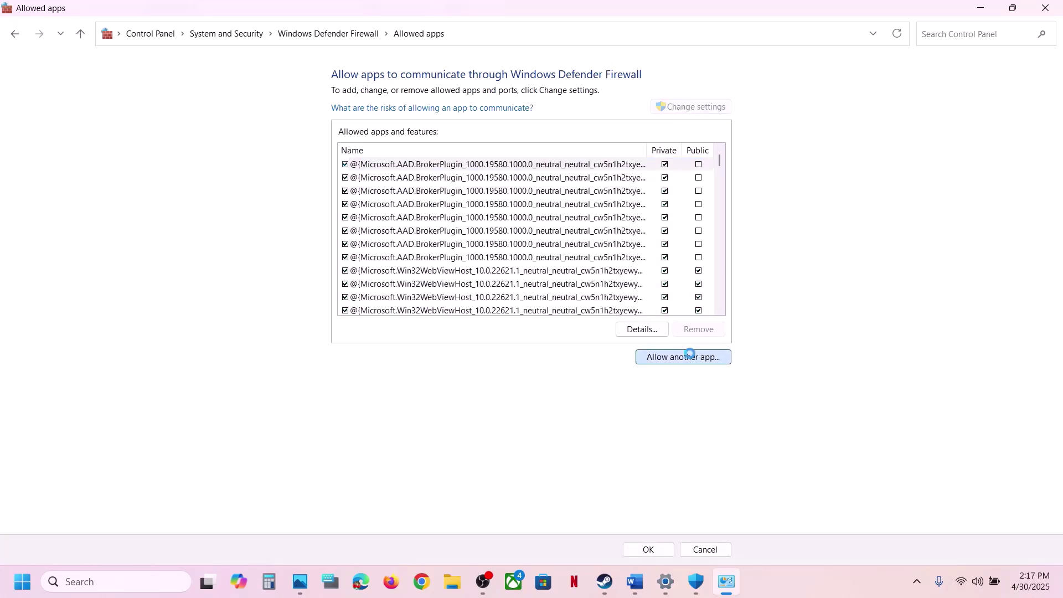
click(622, 354)
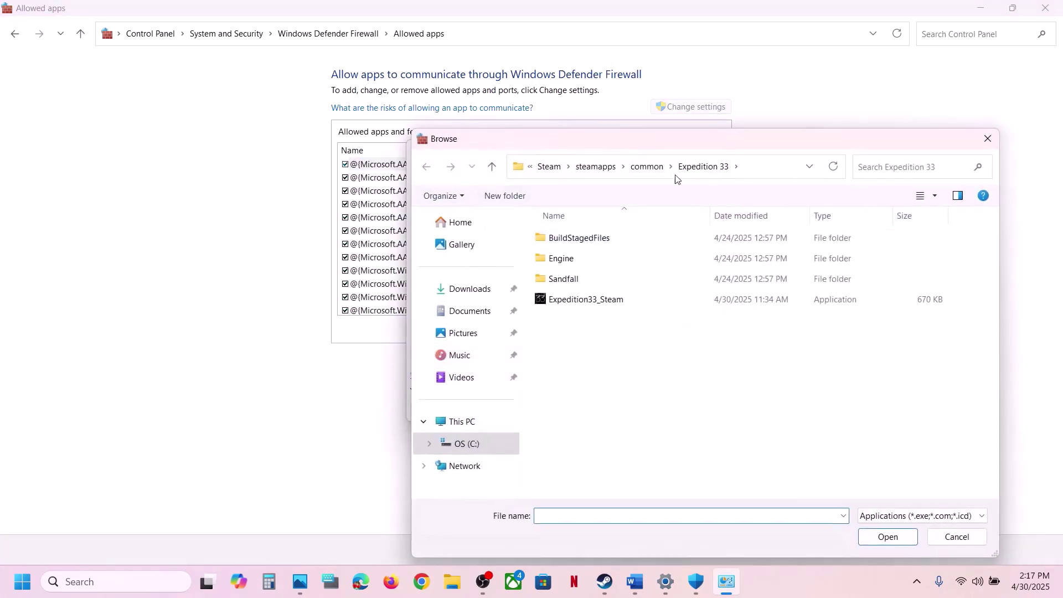
click(647, 167)
double_click(578, 321)
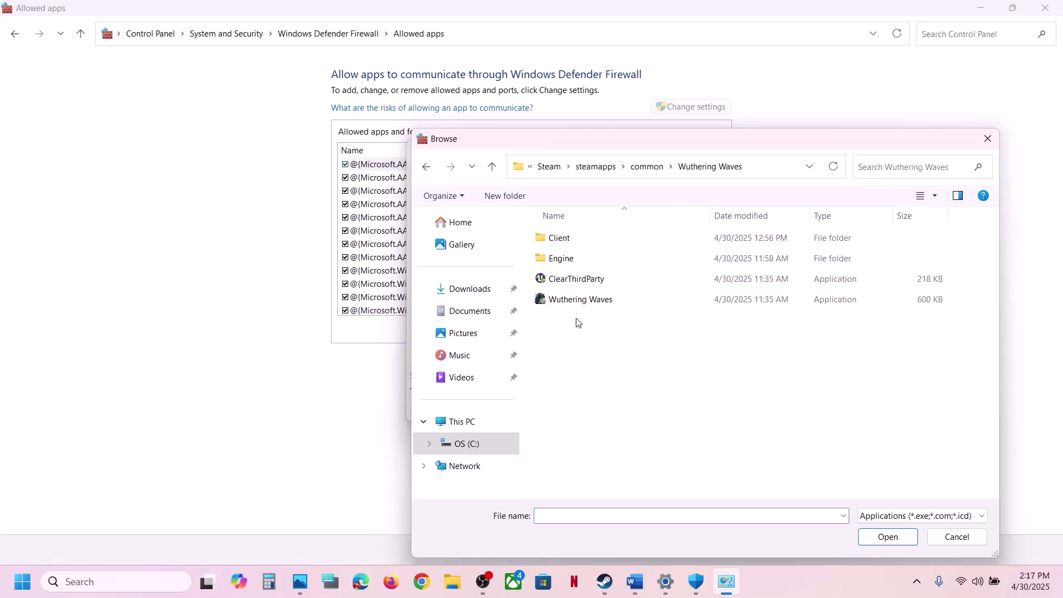
click(580, 299)
click(881, 537)
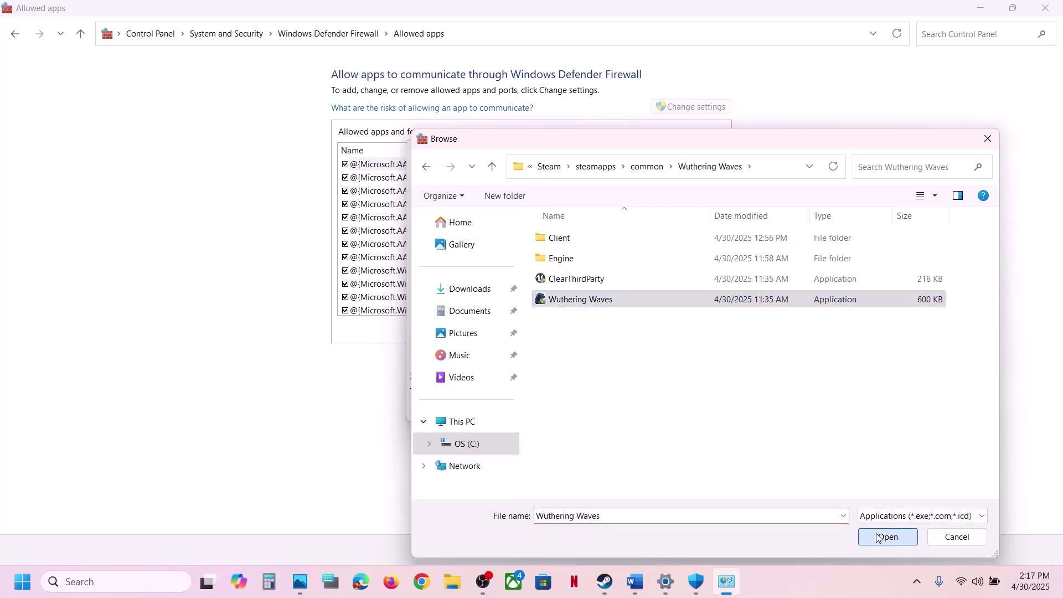
click(590, 407)
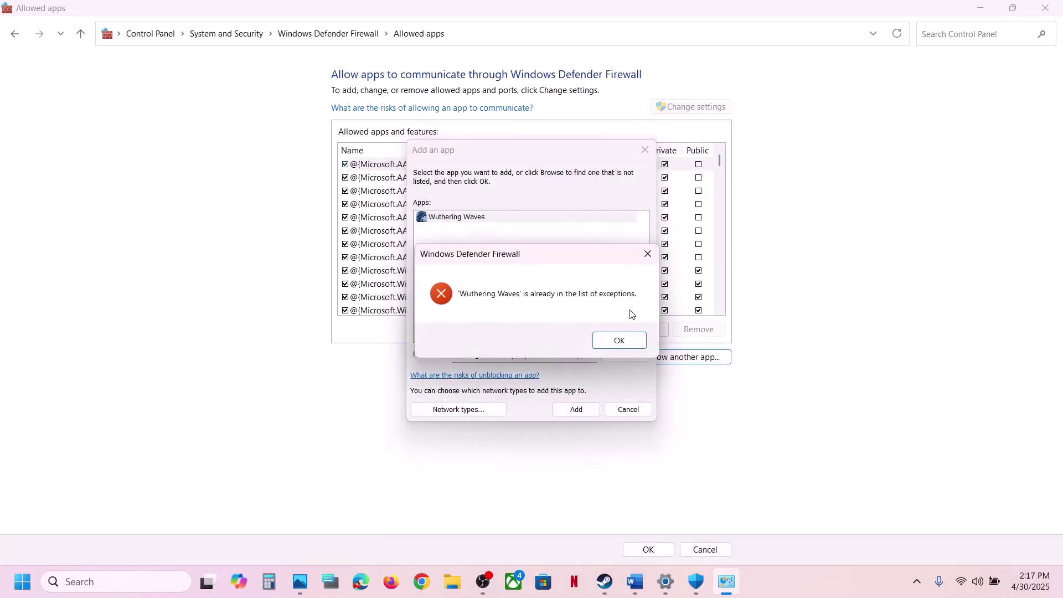
Add Client-Win64-Shipping from Client\Binaries\Win64 to the firewall's allowed apps instead.
click(613, 342)
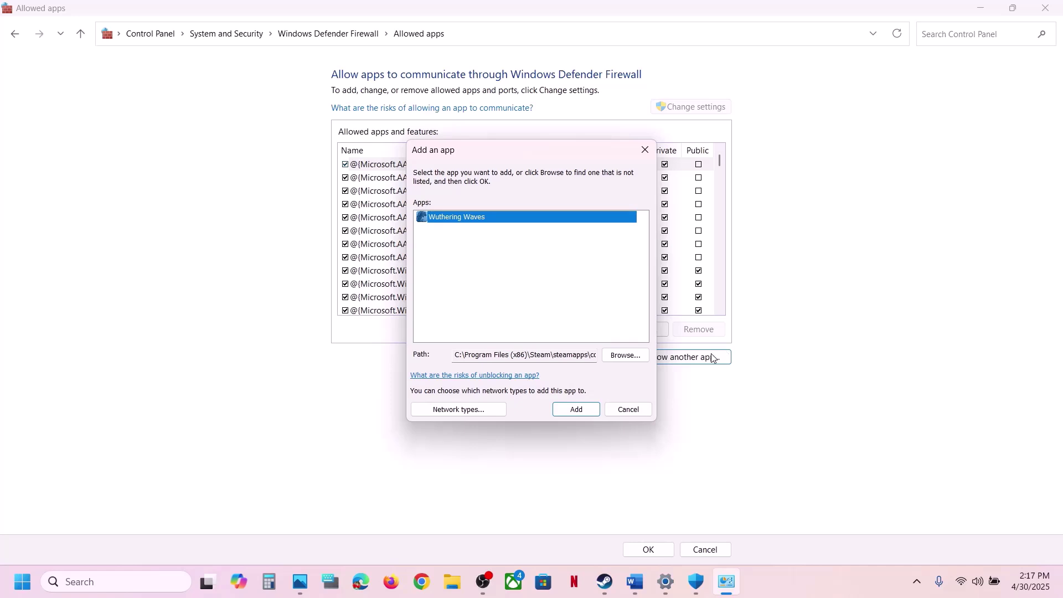
click(632, 355)
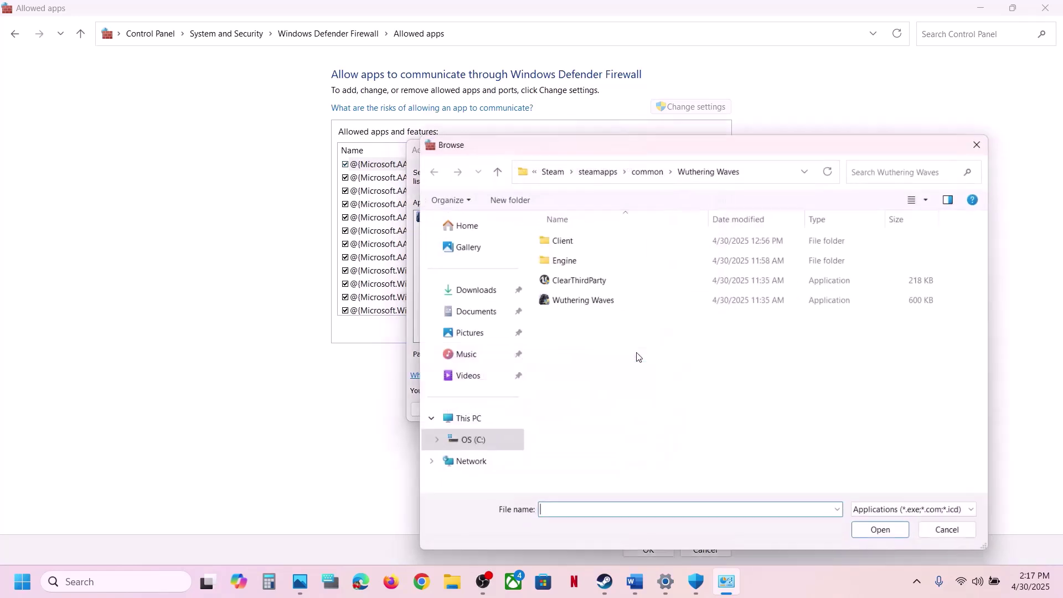
click(572, 238)
double_click(572, 238)
double_click(570, 238)
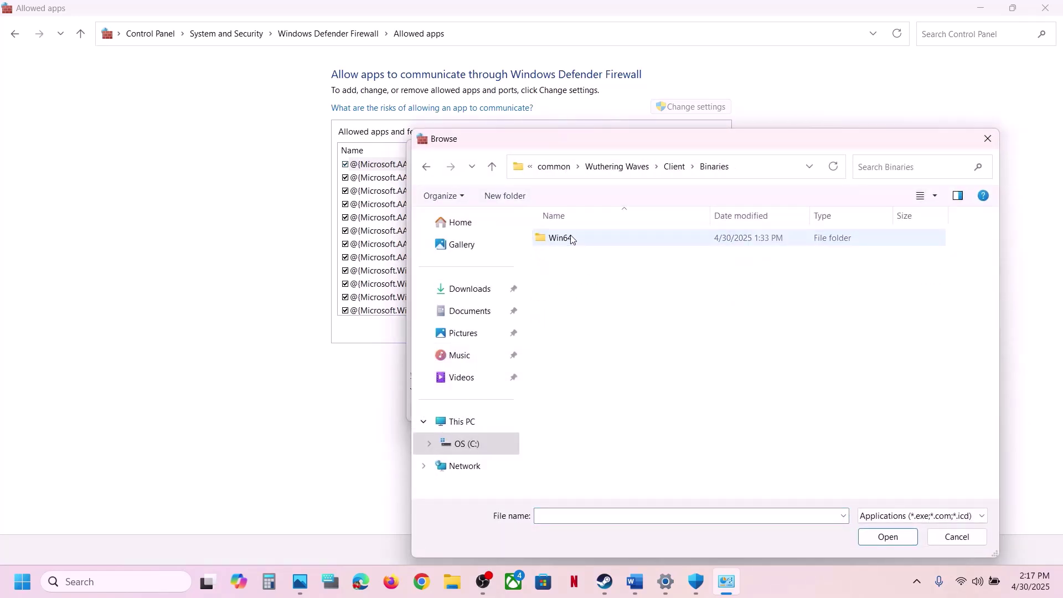
double_click(572, 237)
click(602, 420)
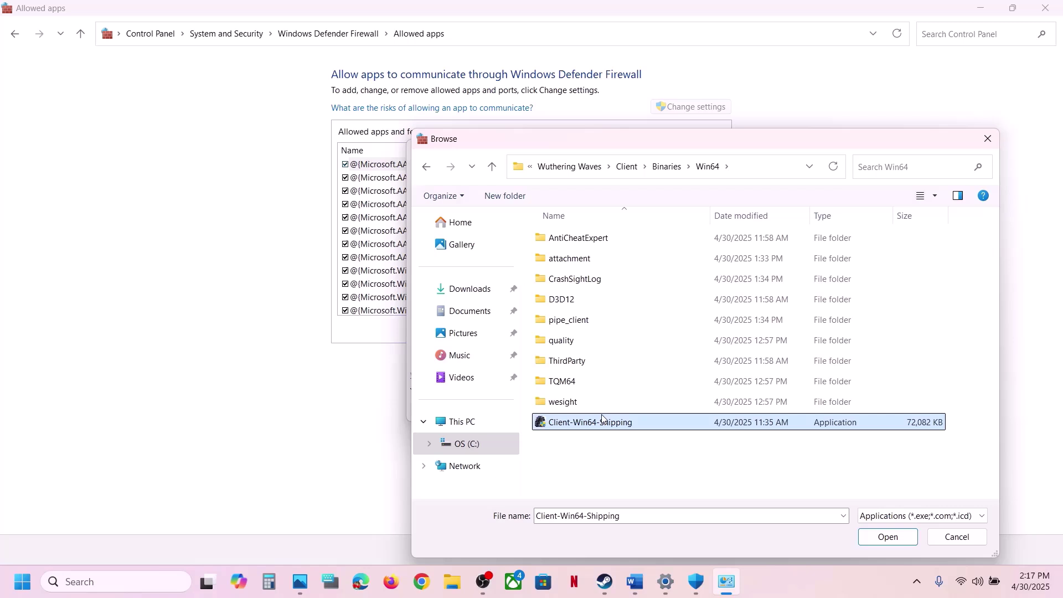
click(870, 539)
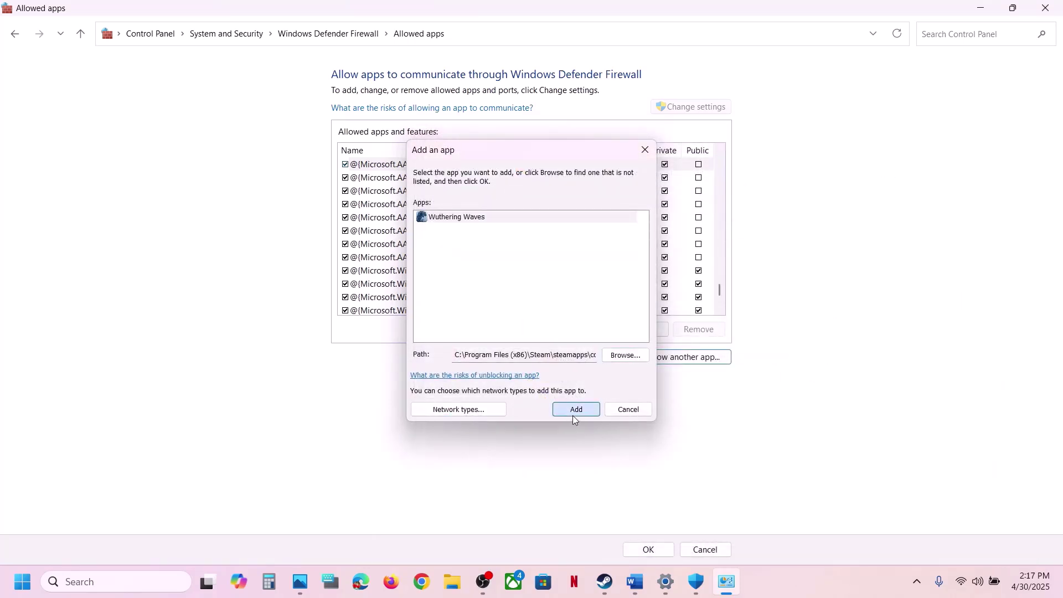
click(575, 409)
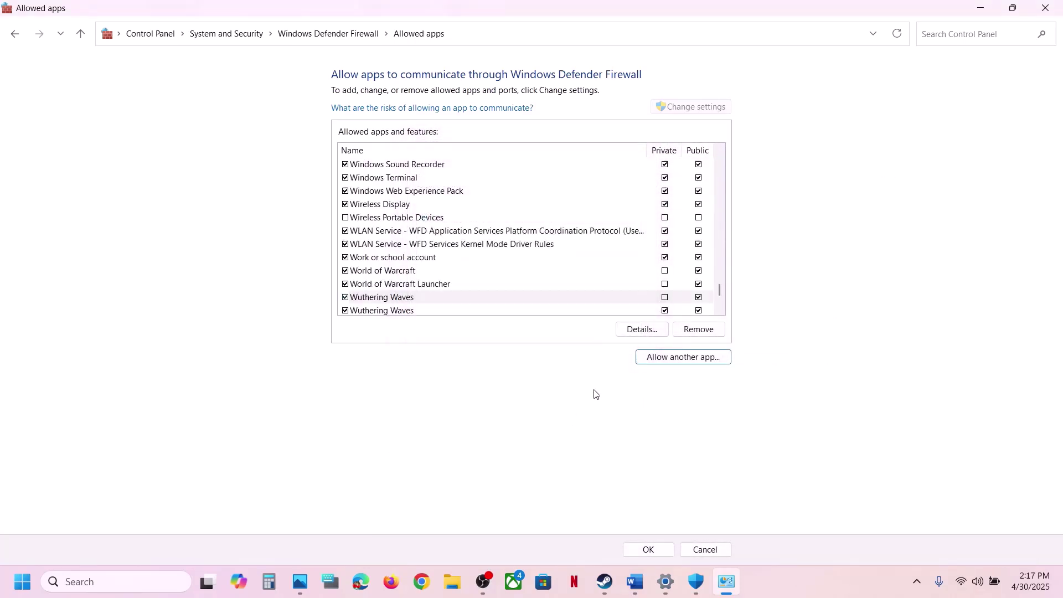
click(397, 302)
Close Windows Security and Settings, then highlight Step 7 in the Word guide.
click(1047, 8)
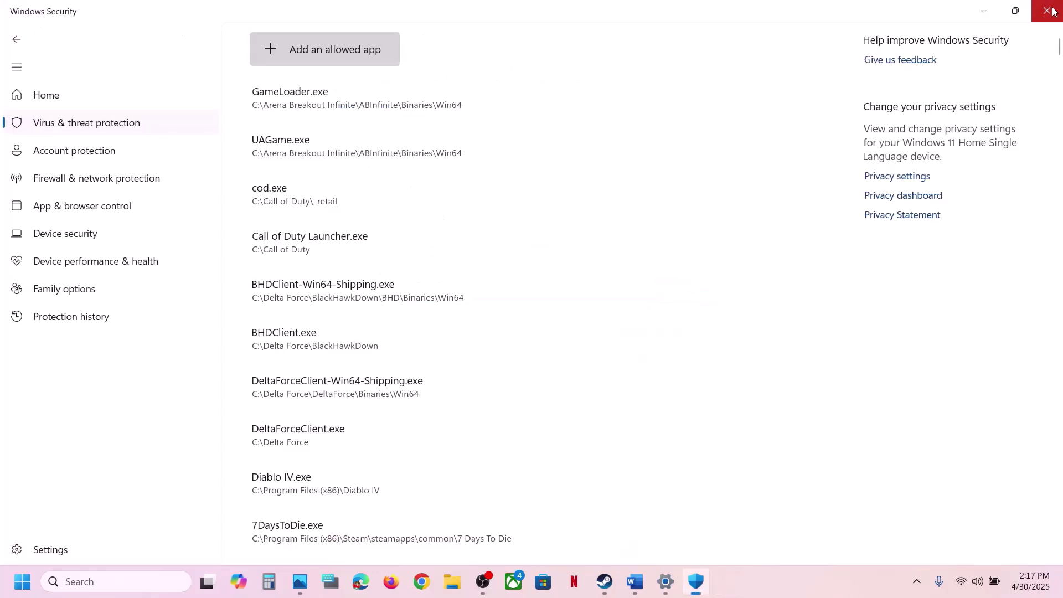
click(1048, 10)
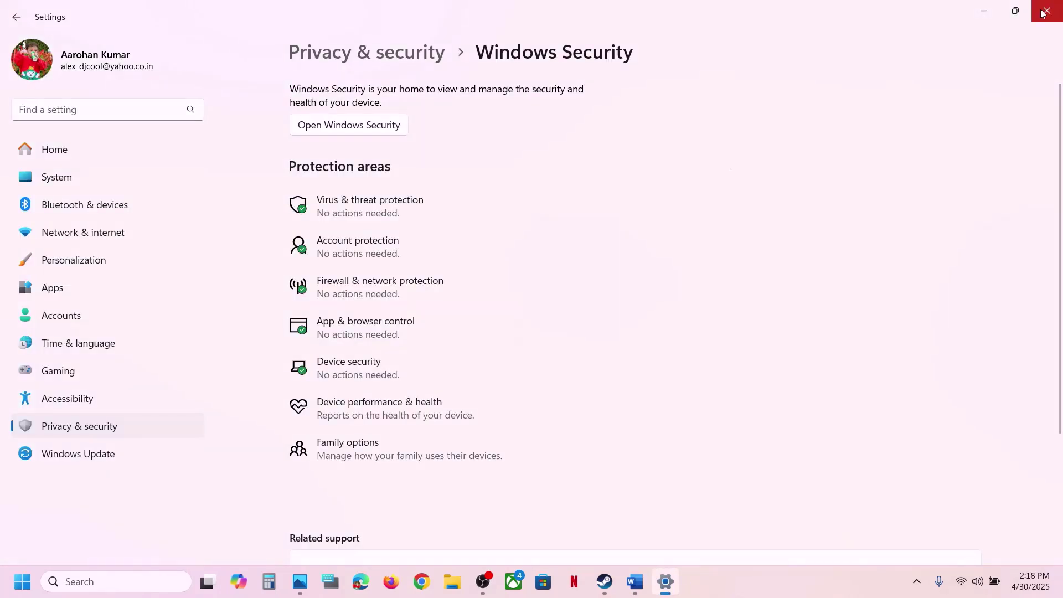
click(1046, 11)
click(634, 581)
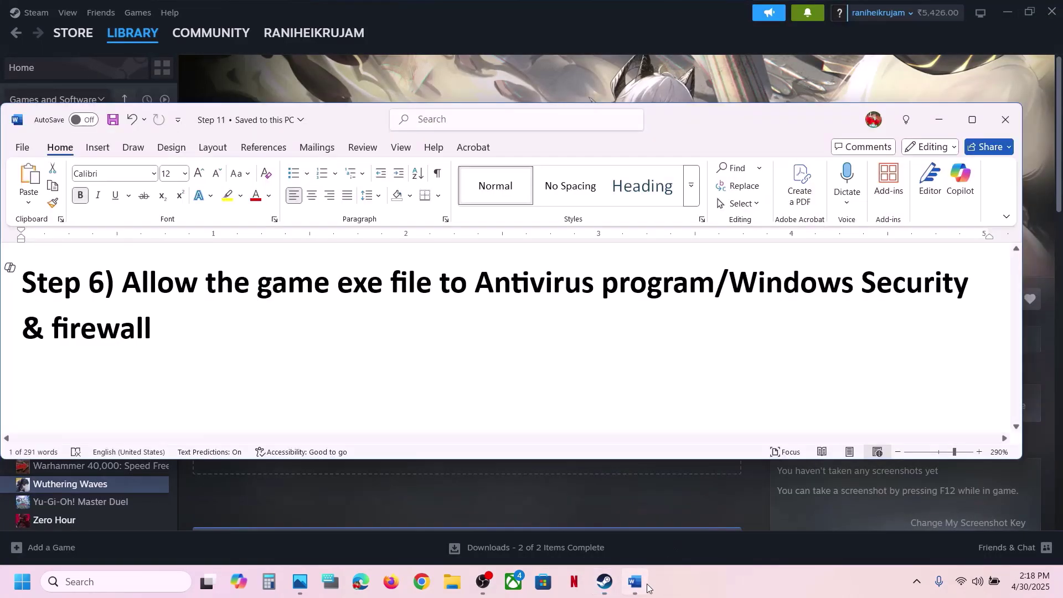
scroll(460, 384, down, 3)
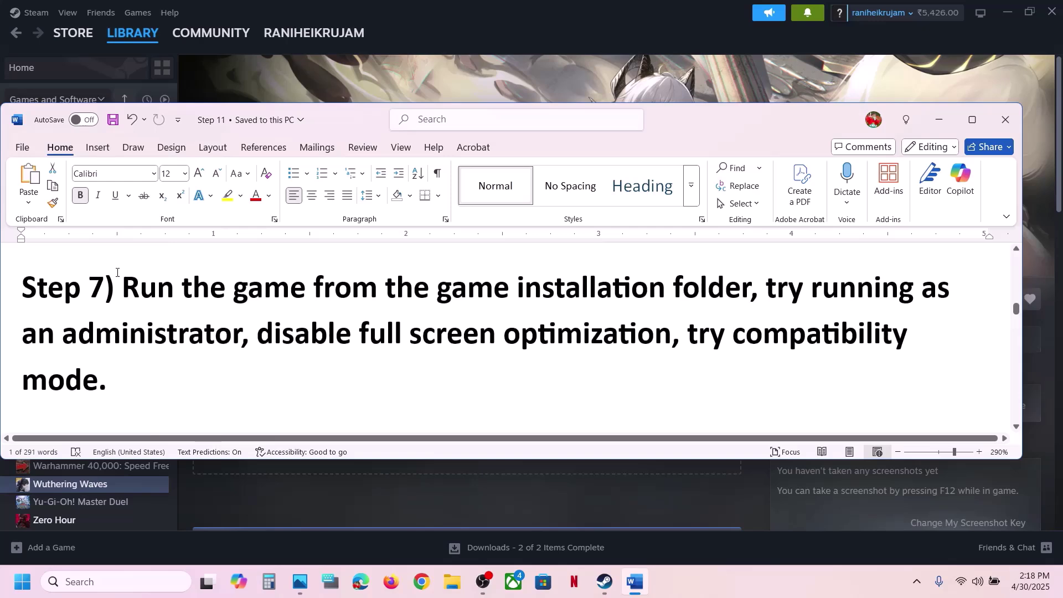
drag(121, 288, 336, 335)
Browse Wuthering Waves' local install files from the Steam library.
click(457, 79)
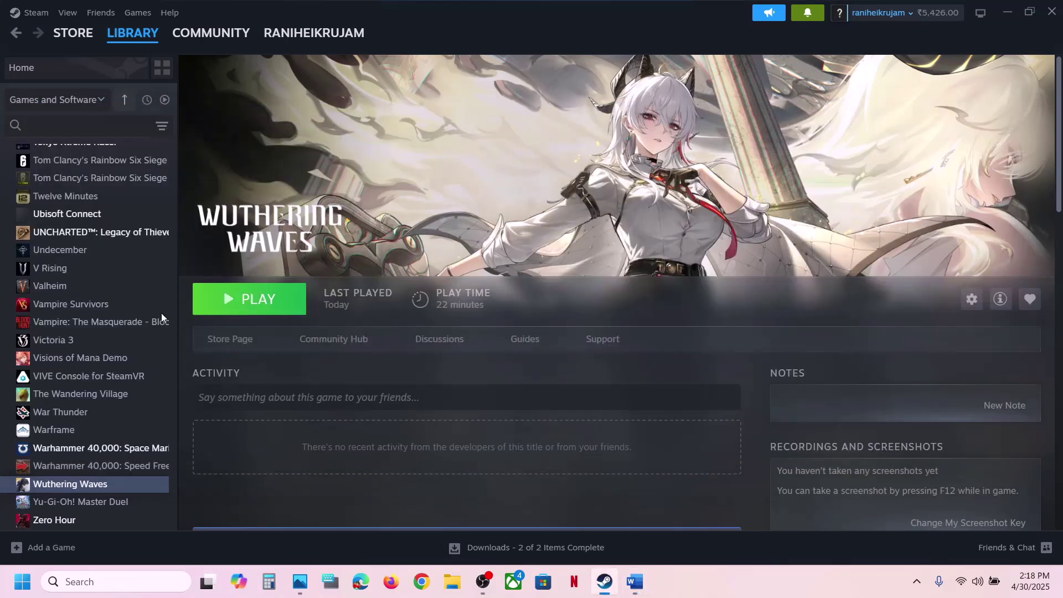
right_click(71, 482)
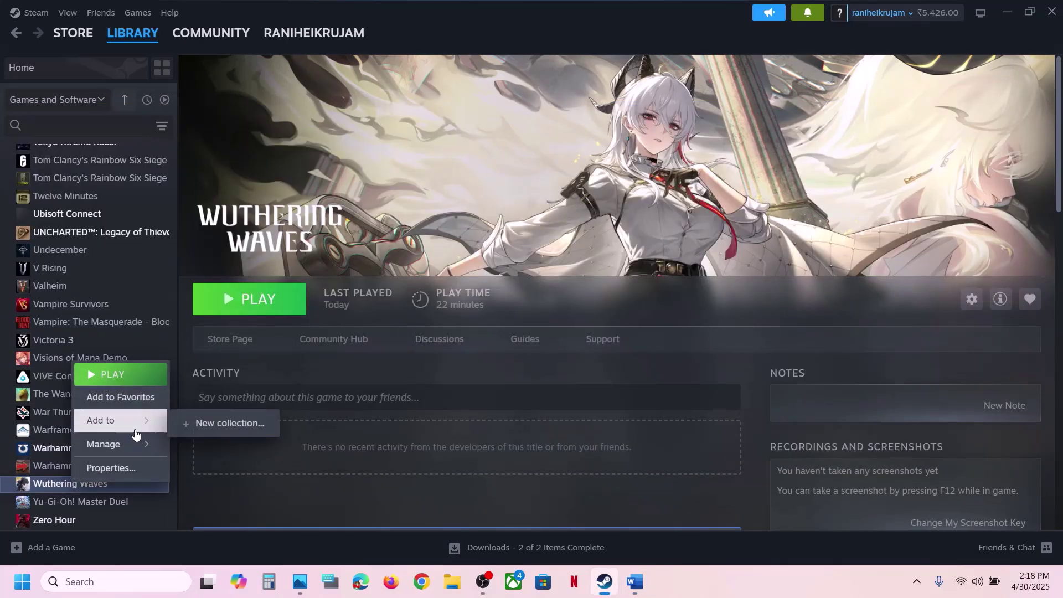
mouse_move(133, 444)
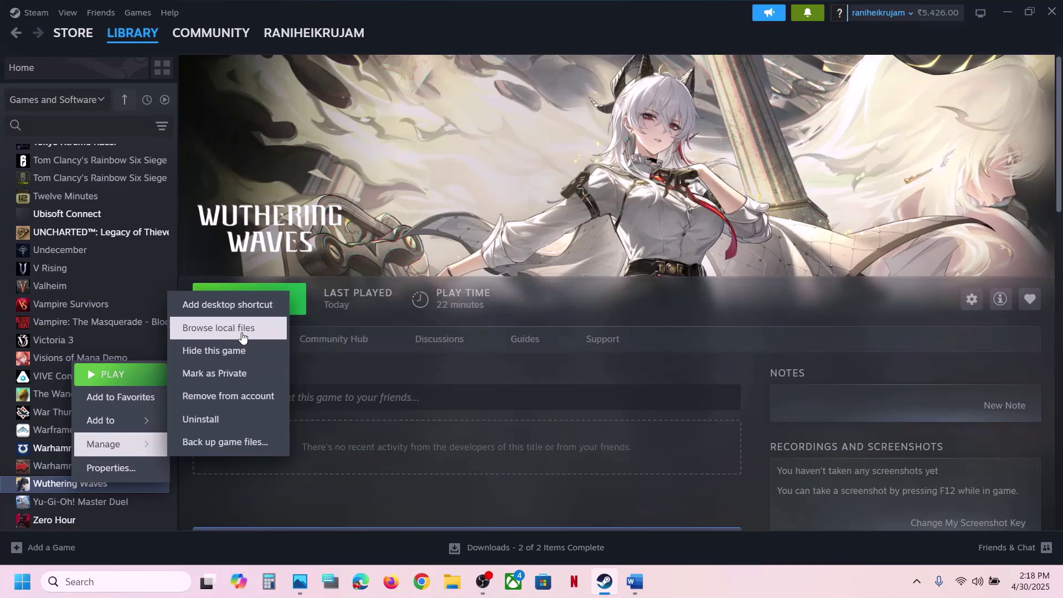
click(242, 333)
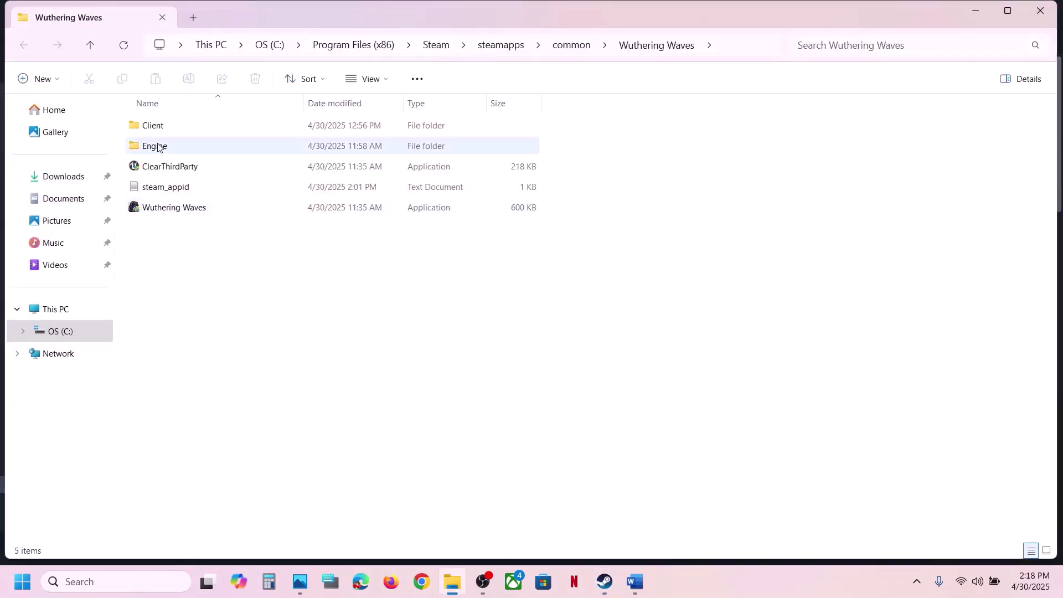
In Client\Binaries\Win64, set Client-Win64-Shipping to run as administrator.
double_click(151, 125)
click(154, 129)
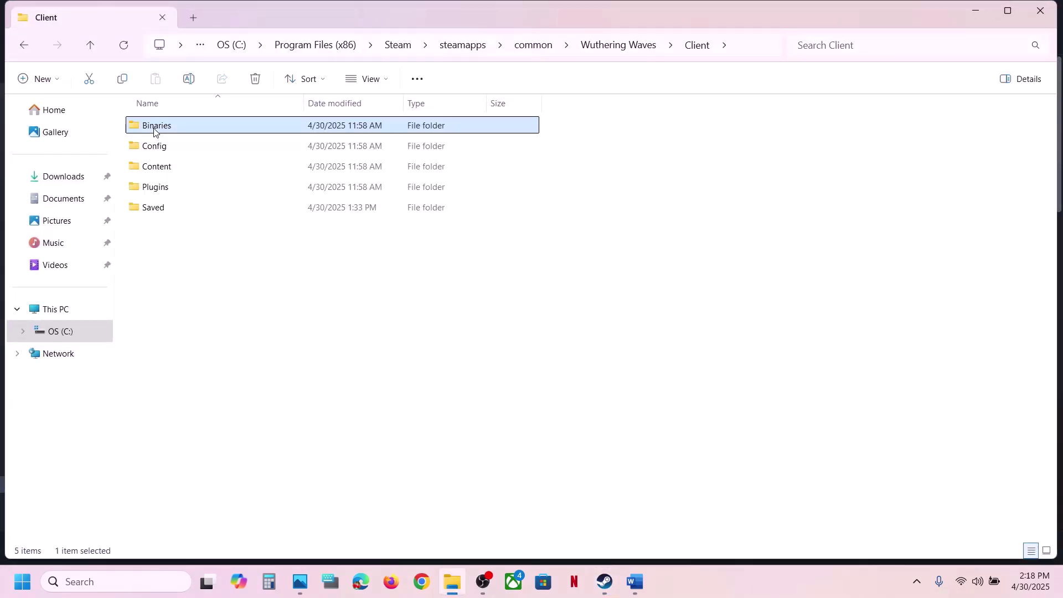
double_click(154, 129)
double_click(154, 130)
click(190, 308)
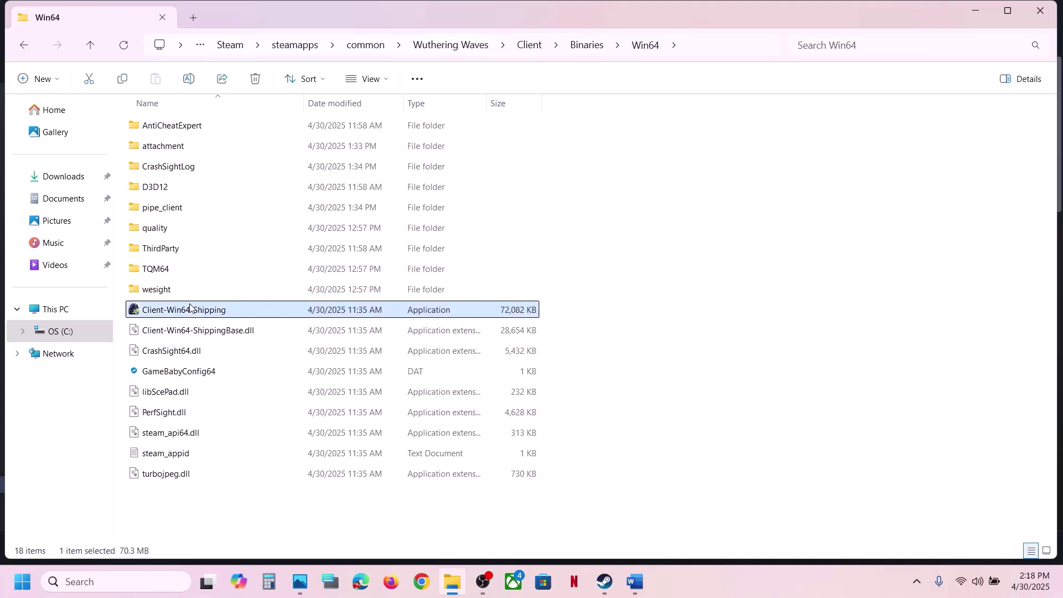
right_click(190, 308)
click(248, 370)
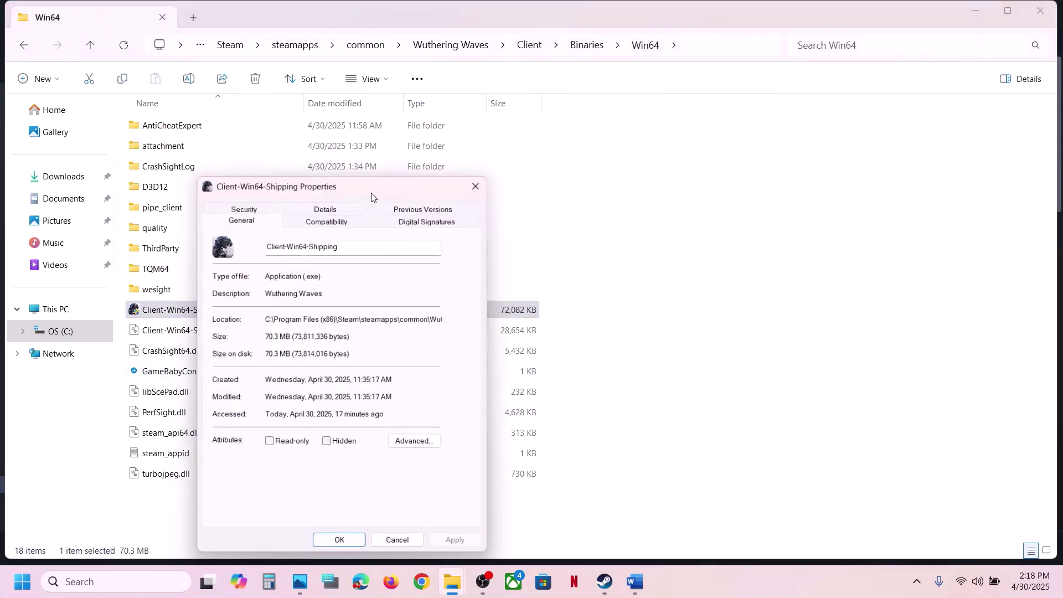
click(319, 219)
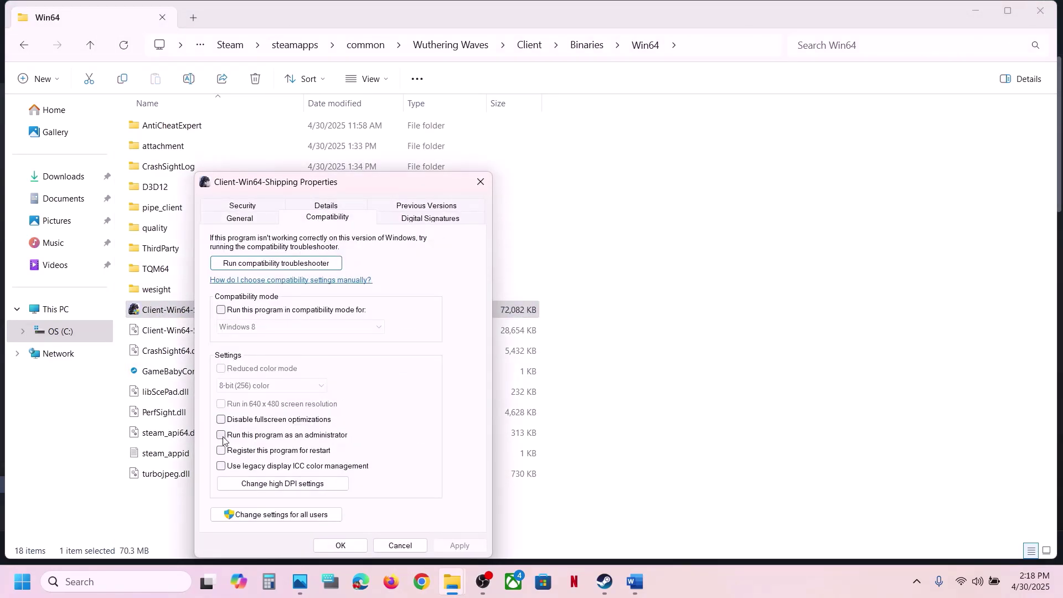
click(463, 545)
click(341, 545)
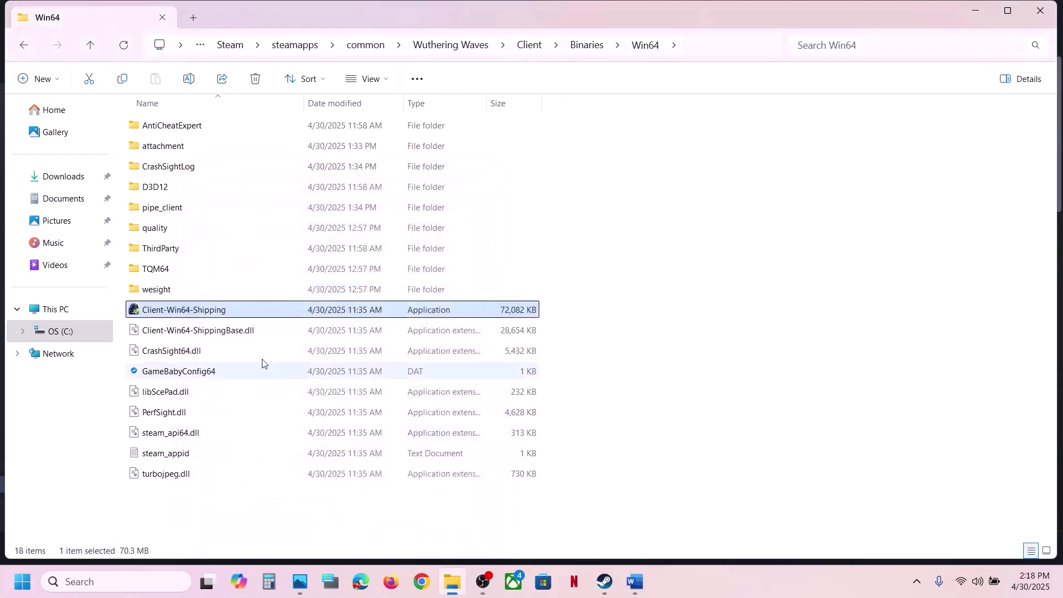
Set Client-Win64-Shipping's compatibility mode to Windows 7 and apply it.
right_click(218, 317)
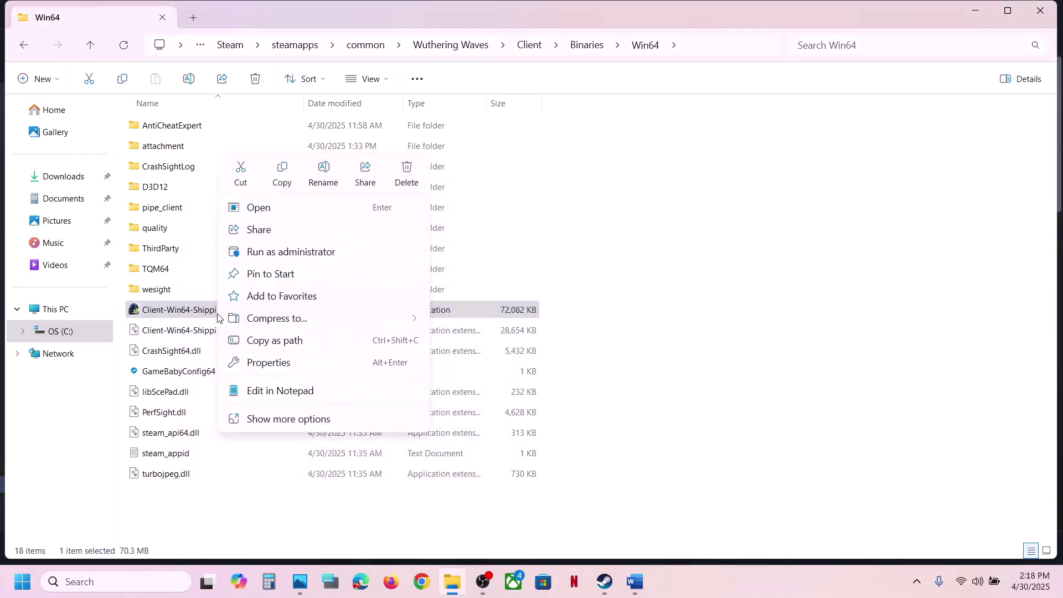
click(267, 363)
click(336, 219)
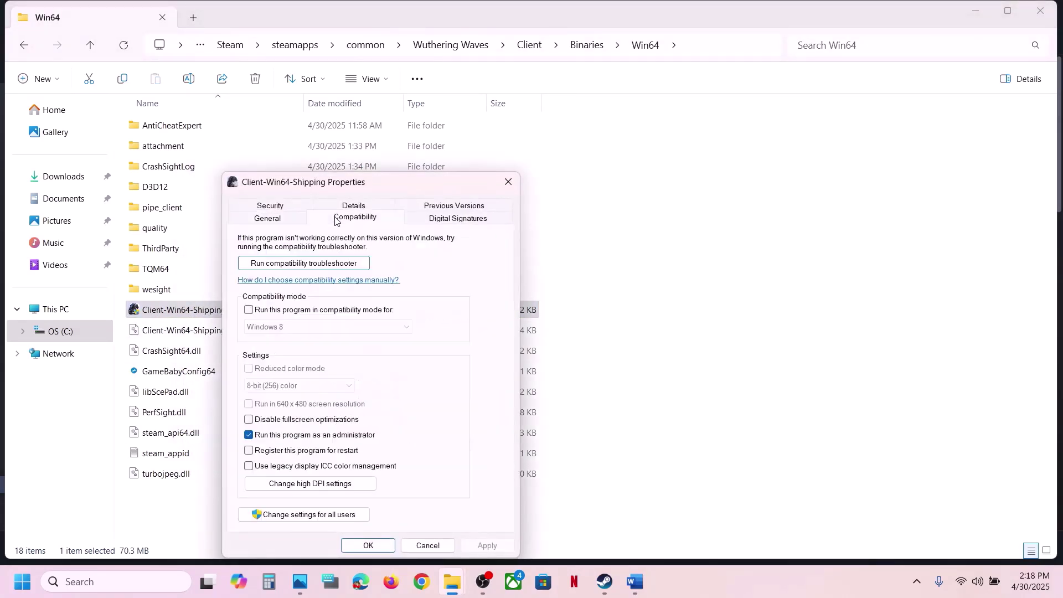
click(249, 311)
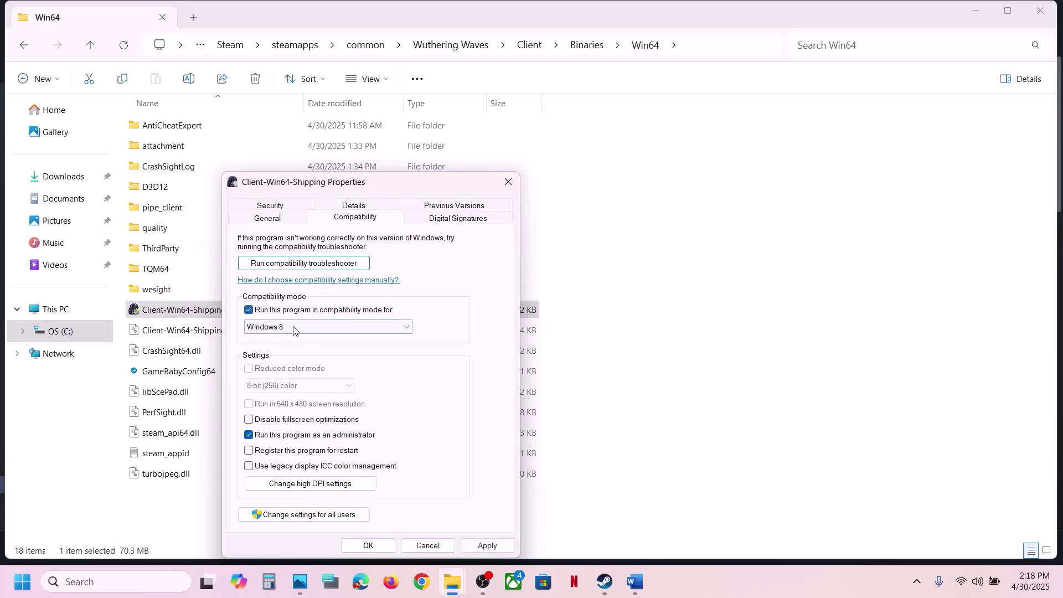
click(488, 546)
click(368, 331)
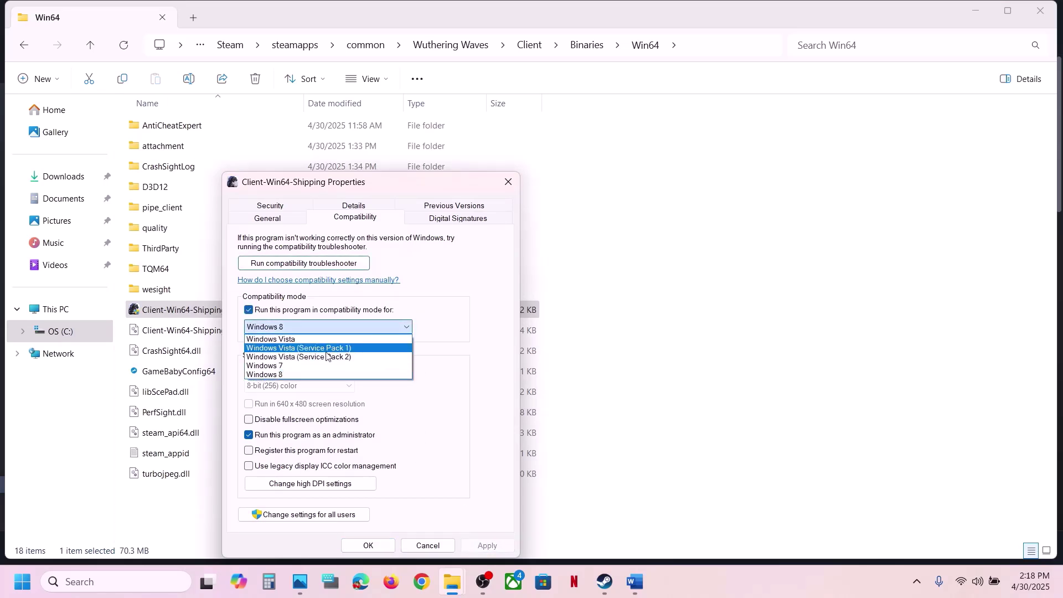
click(298, 366)
click(487, 546)
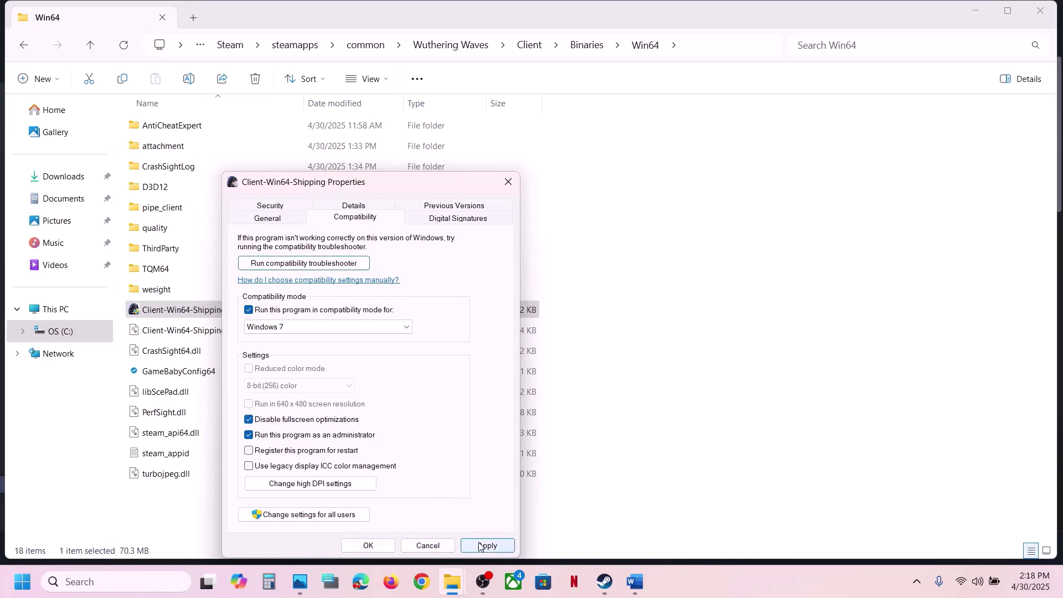
click(368, 546)
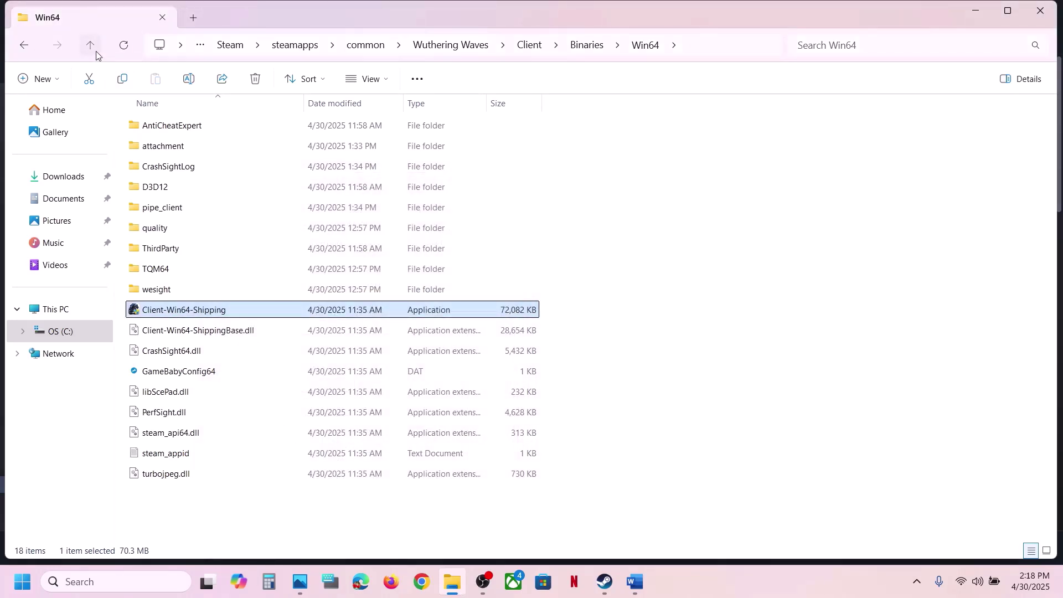
Return to Client\Binaries\Win64 and clear all of Client-Win64-Shipping's compatibility options.
click(90, 46)
click(91, 46)
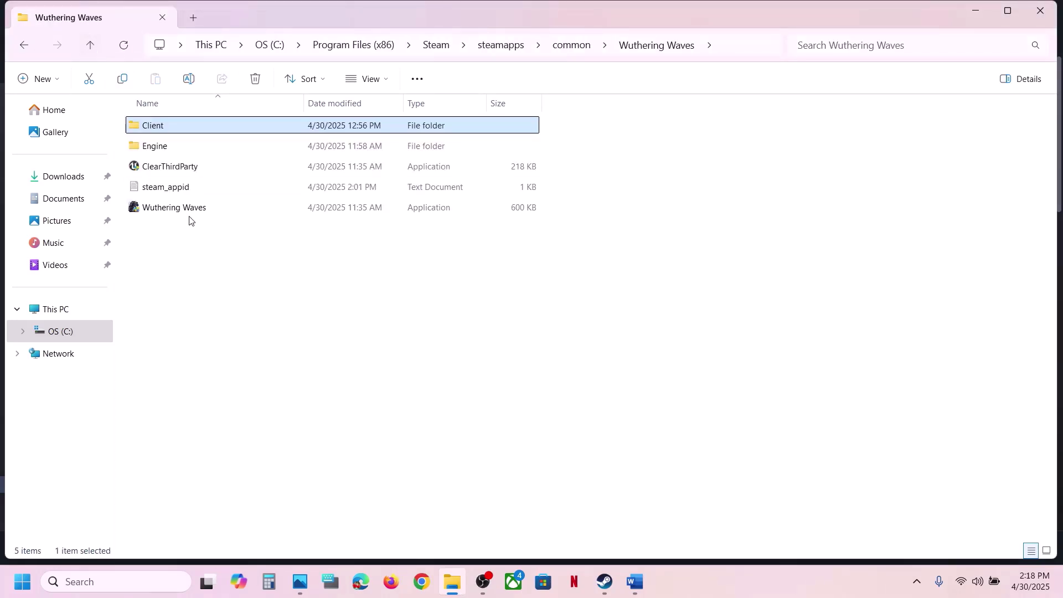
click(177, 207)
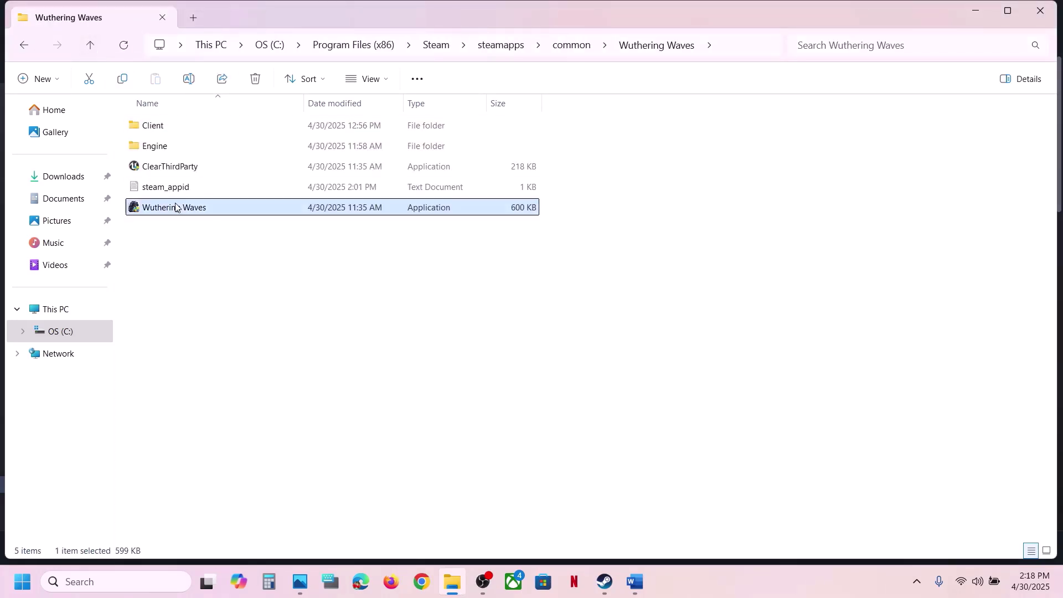
double_click(170, 135)
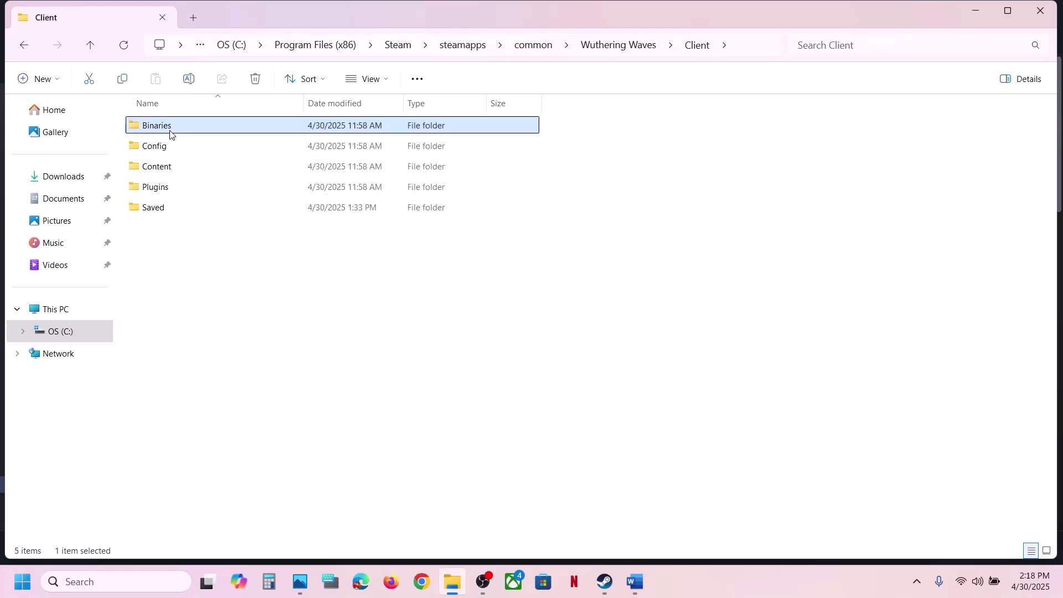
double_click(170, 135)
click(171, 136)
double_click(170, 134)
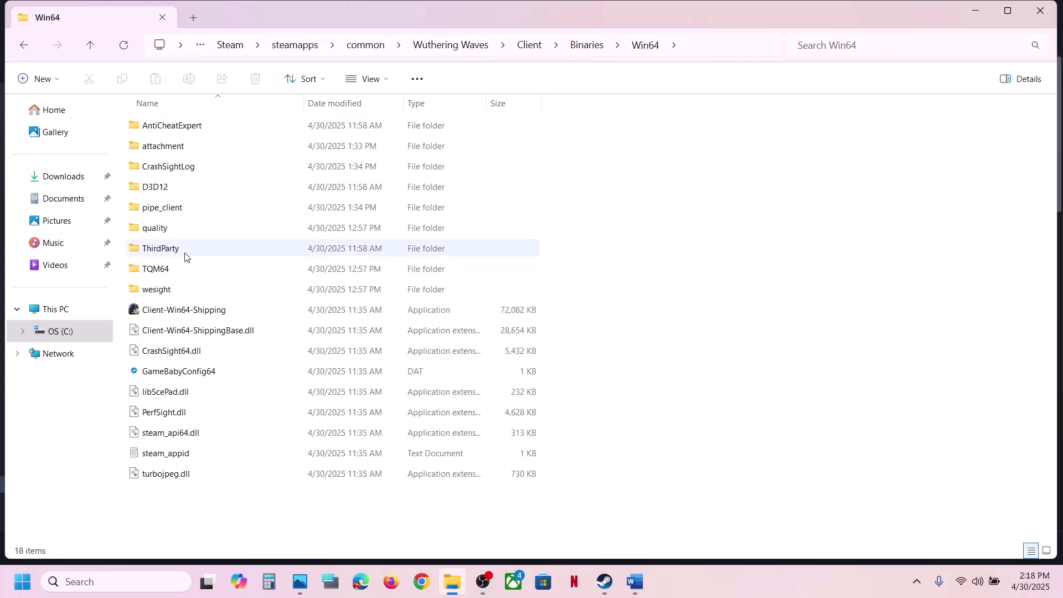
right_click(143, 310)
click(194, 365)
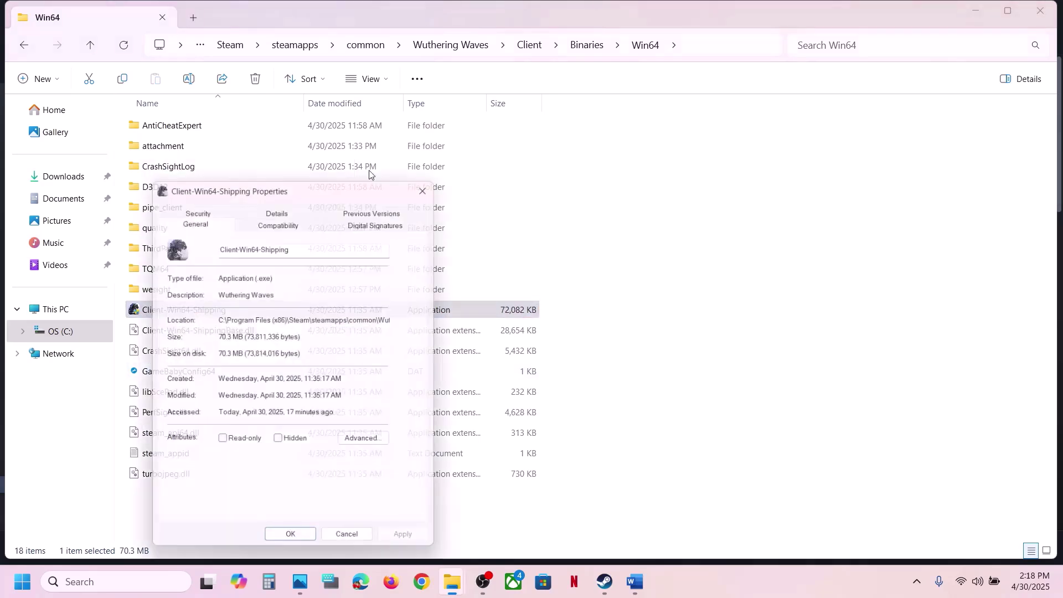
click(286, 216)
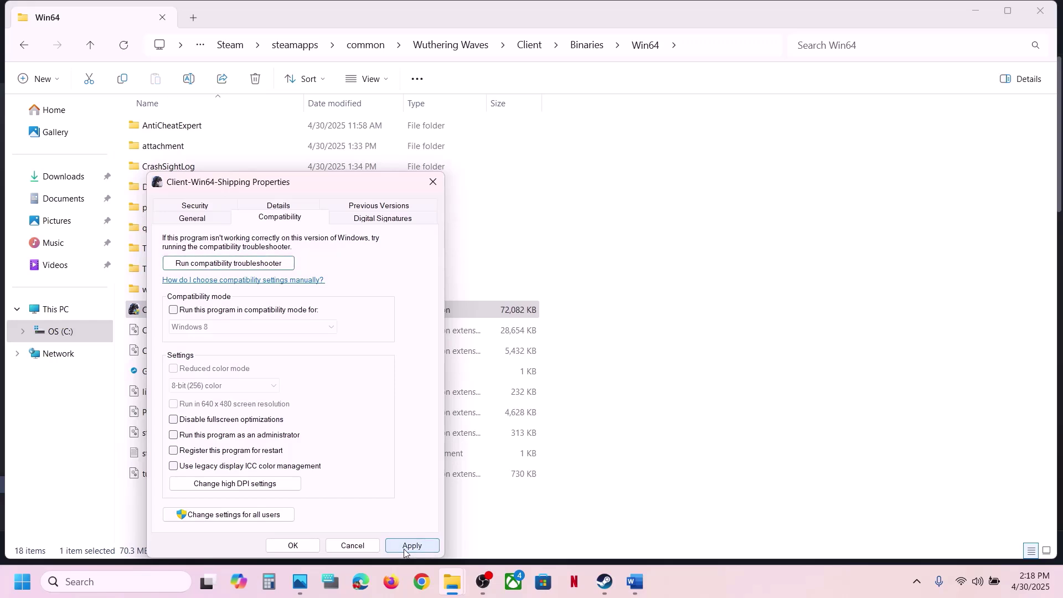
click(293, 546)
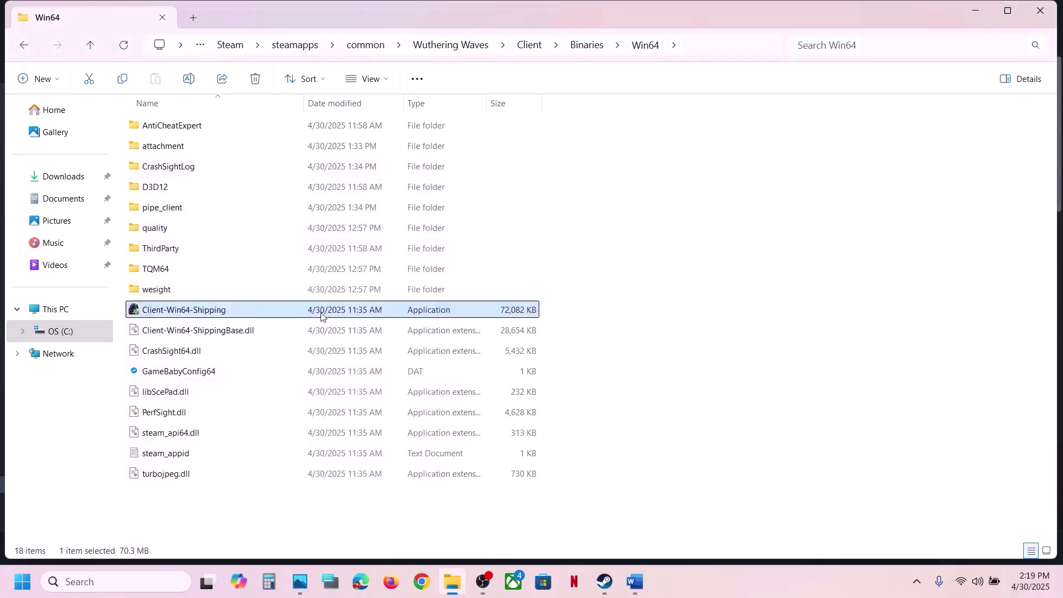
Maximize the Word guide and highlight Step 8's 'set it to default', overclocking and 'disable Steam' phrases.
click(635, 582)
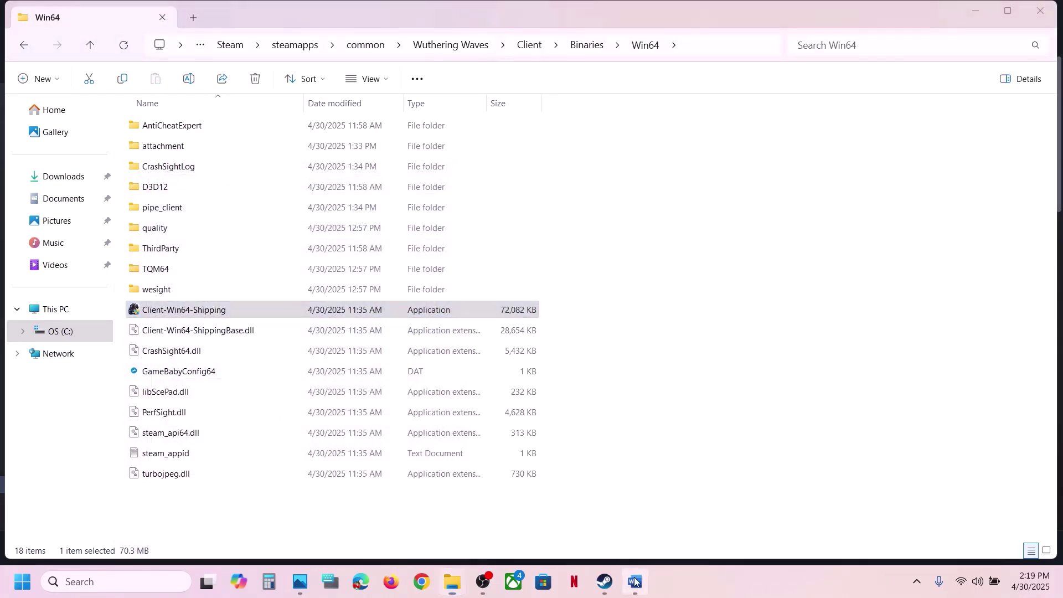
scroll(442, 373, down, 5)
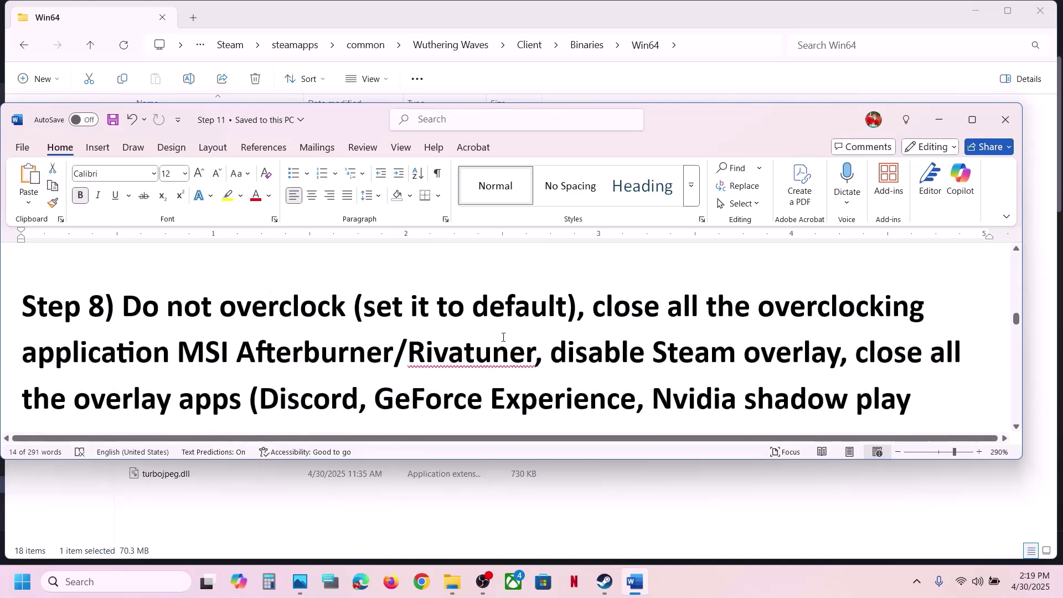
click(972, 120)
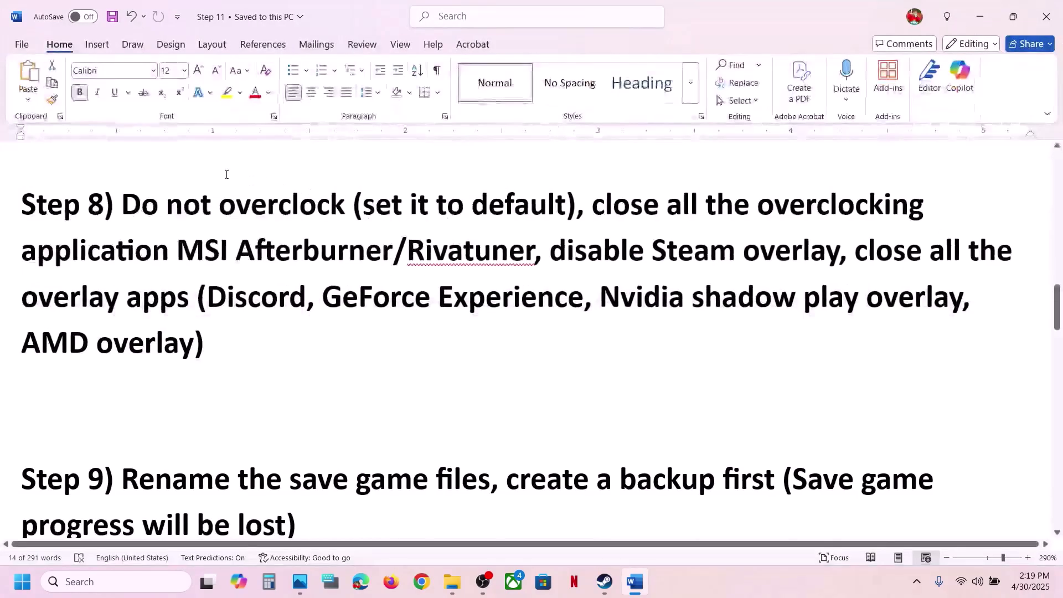
scroll(193, 241, up, 2)
click(200, 280)
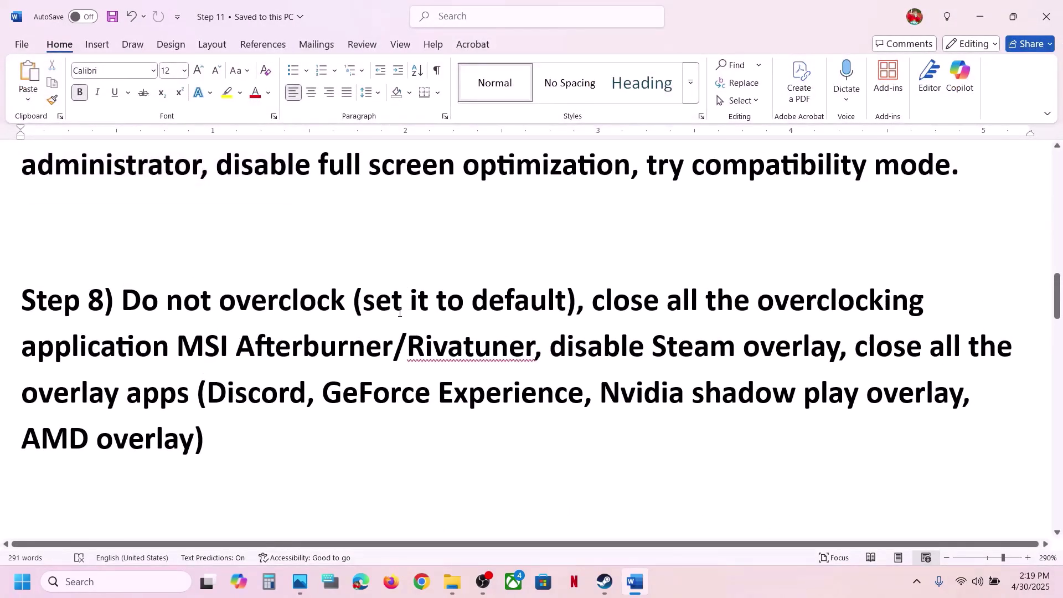
drag(400, 312, 478, 351)
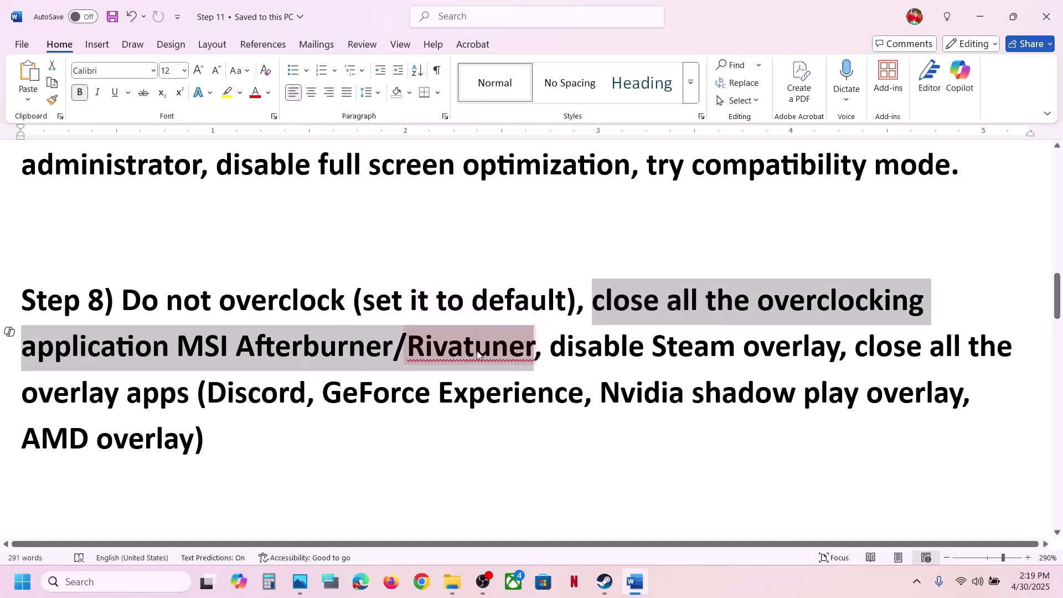
click(478, 351)
drag(595, 304, 878, 315)
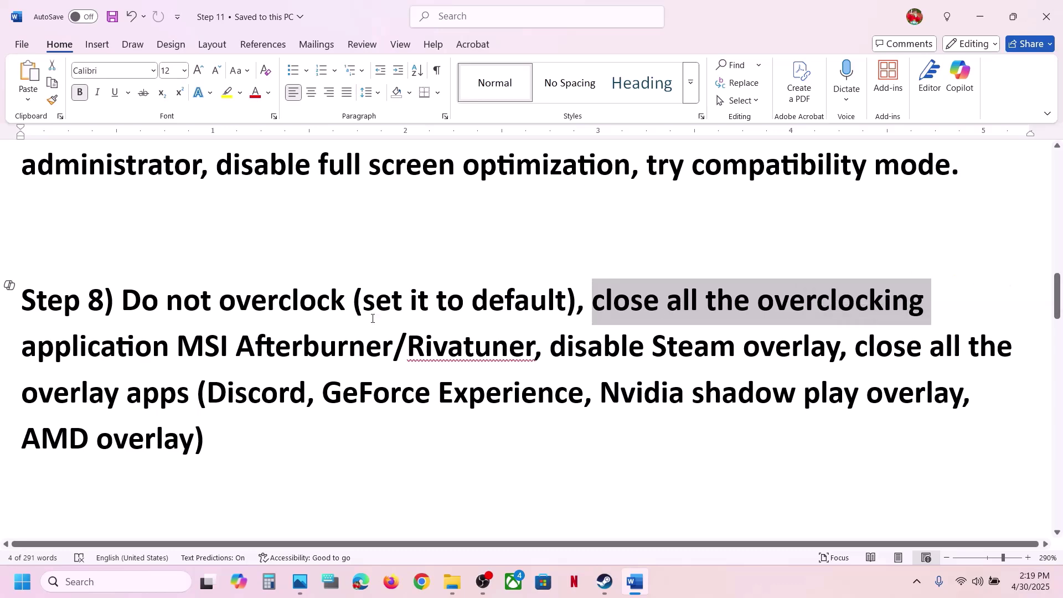
drag(361, 305, 529, 304)
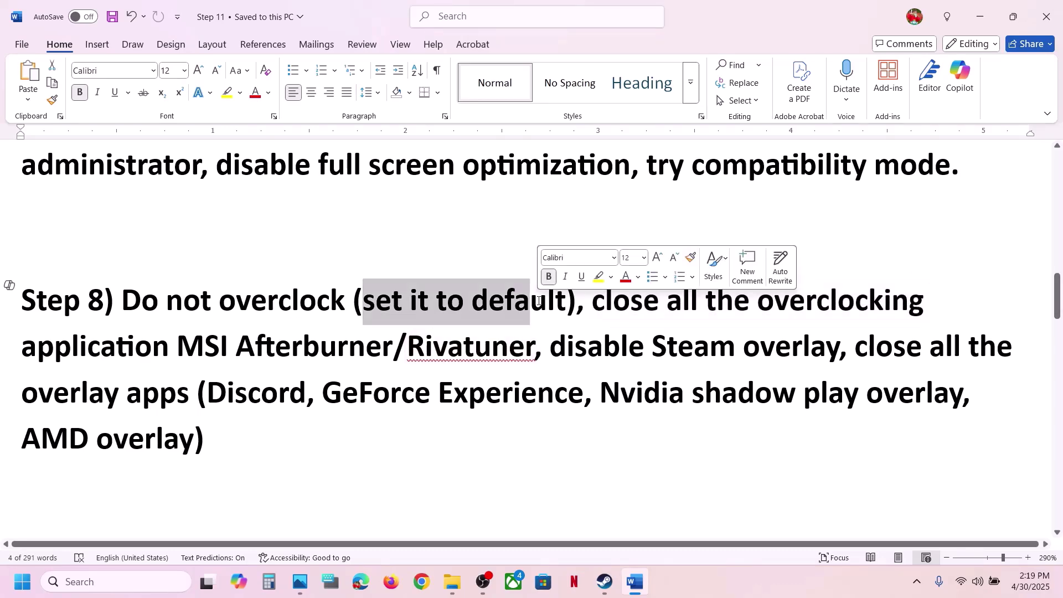
drag(551, 348, 742, 348)
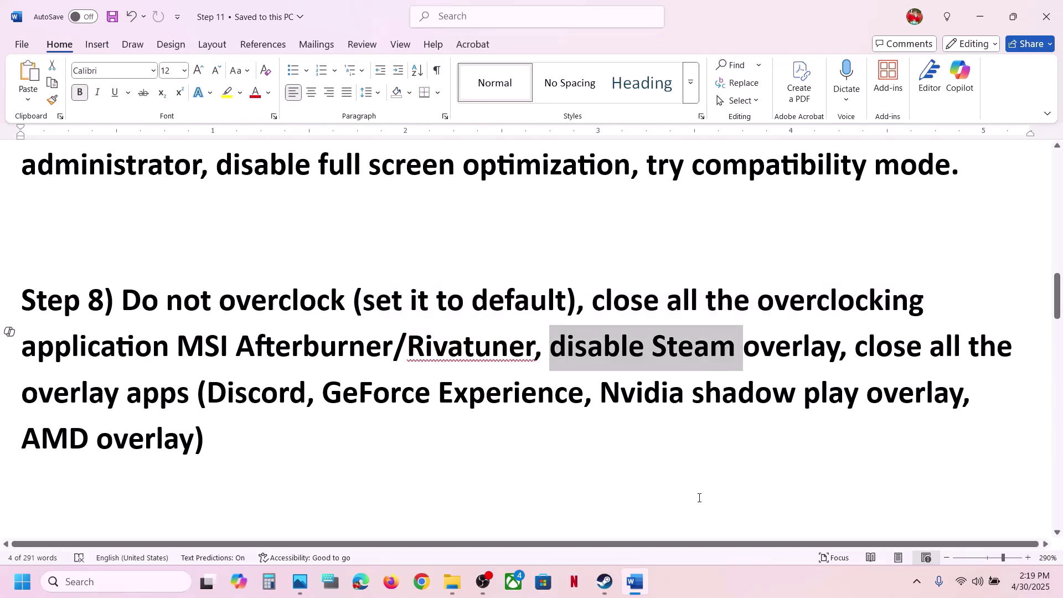
click(602, 588)
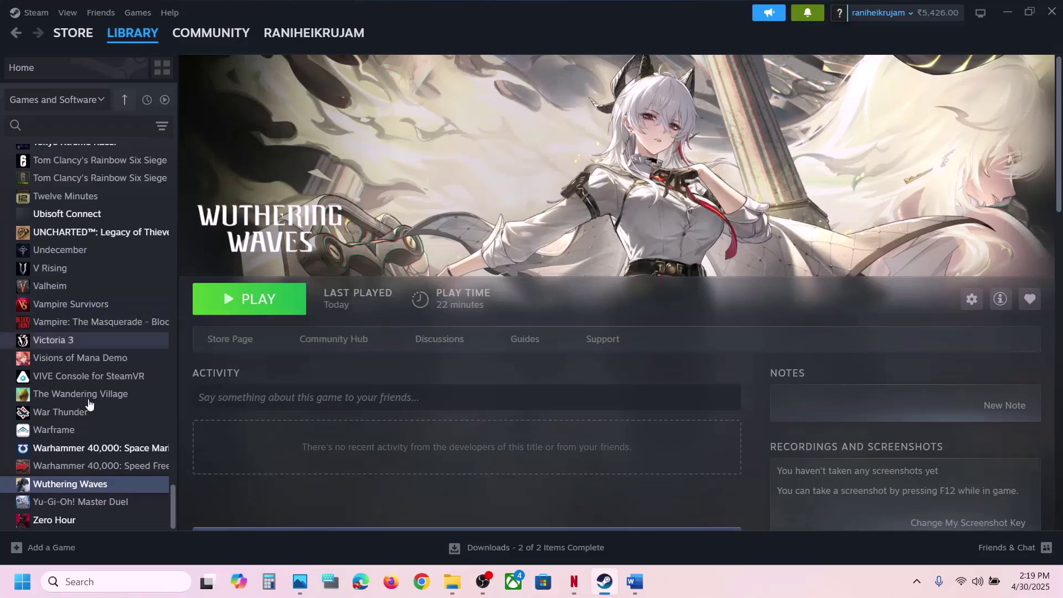
Turn off the Steam Overlay in Wuthering Waves' properties.
right_click(75, 484)
click(115, 470)
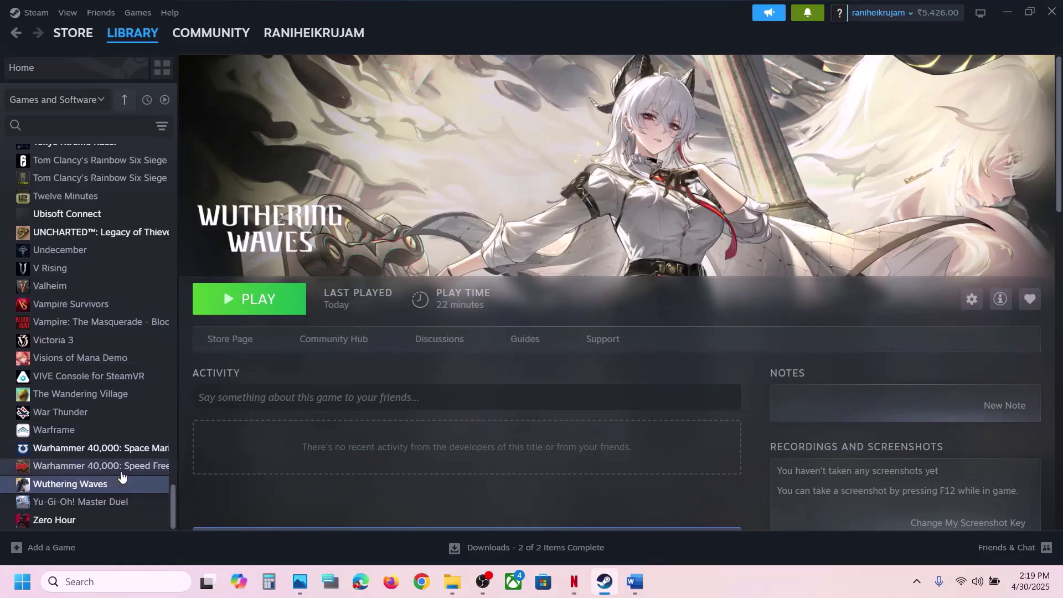
click(784, 144)
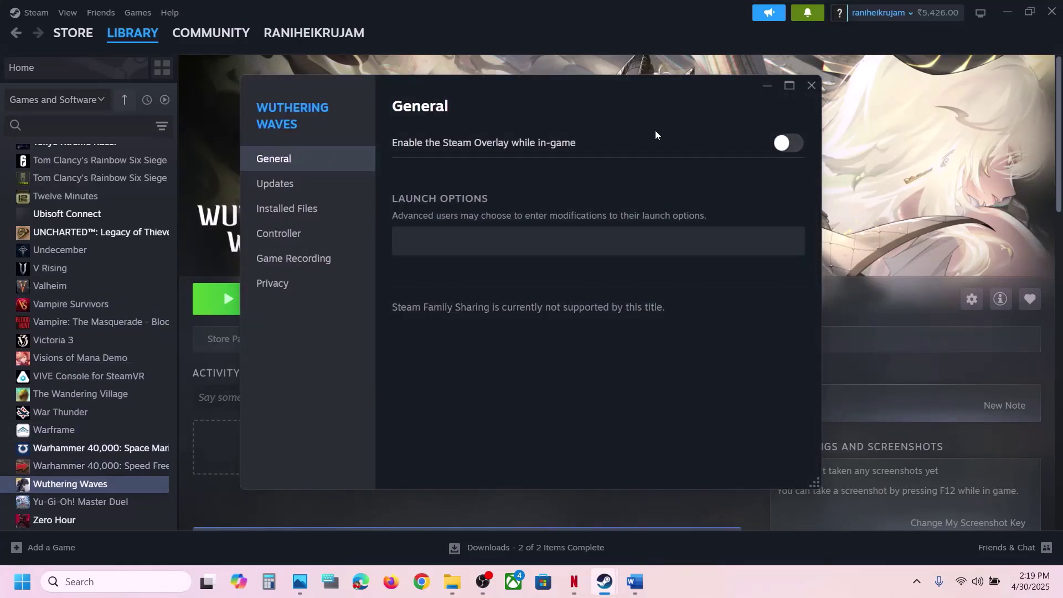
click(812, 85)
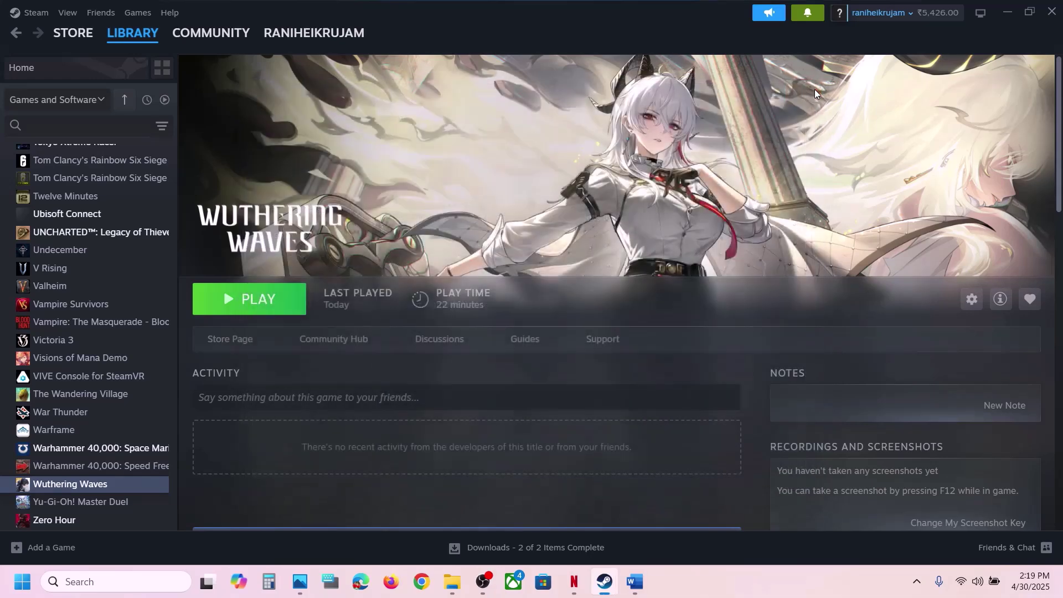
Replace the -dx12 launch option with -dx11.
right_click(94, 487)
click(161, 476)
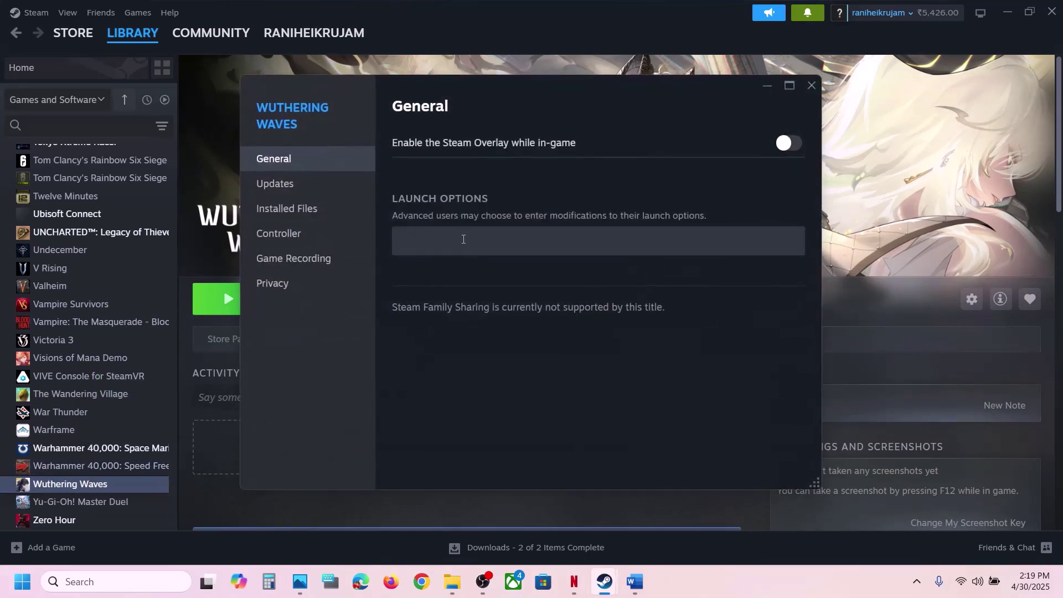
click(445, 239)
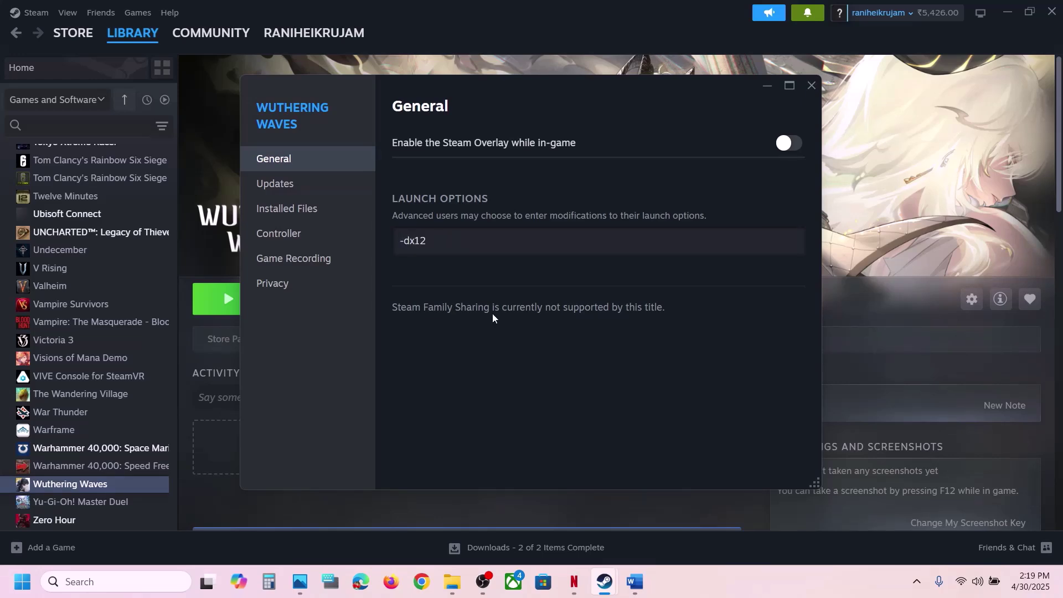
click(809, 88)
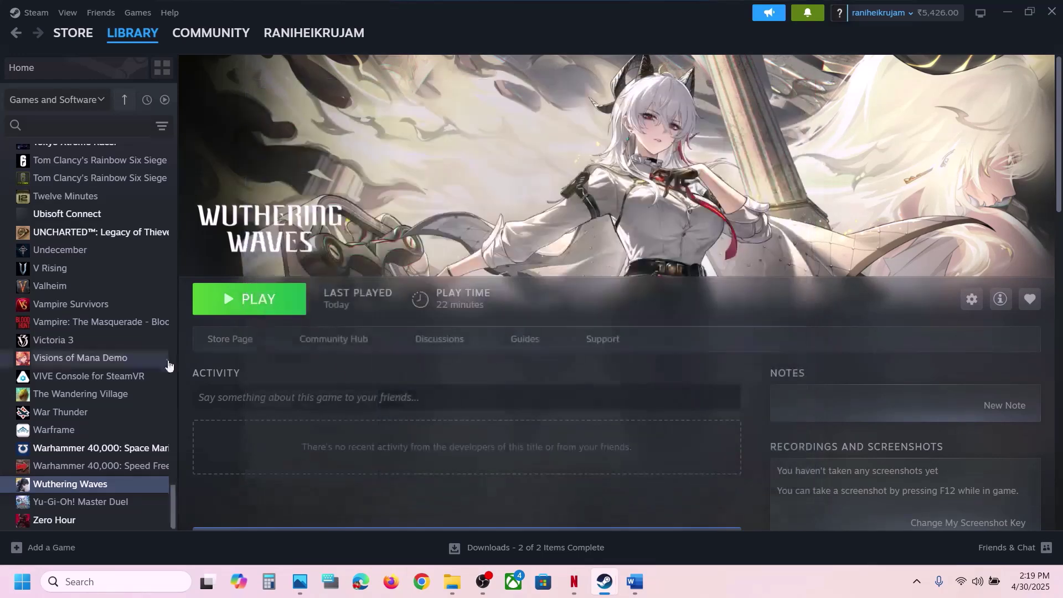
right_click(83, 483)
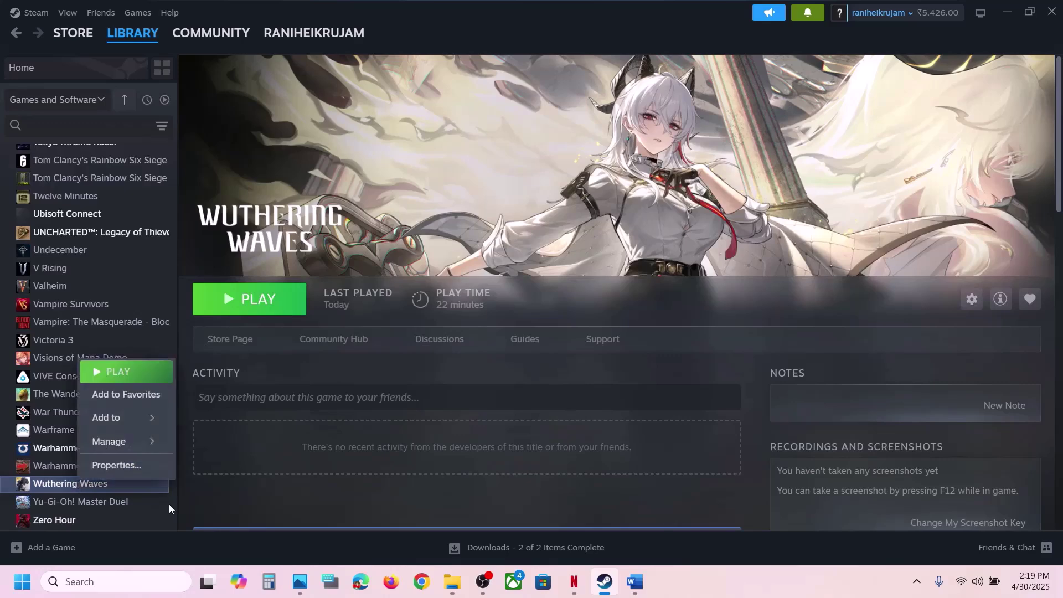
click(159, 464)
key(ctrl+a)
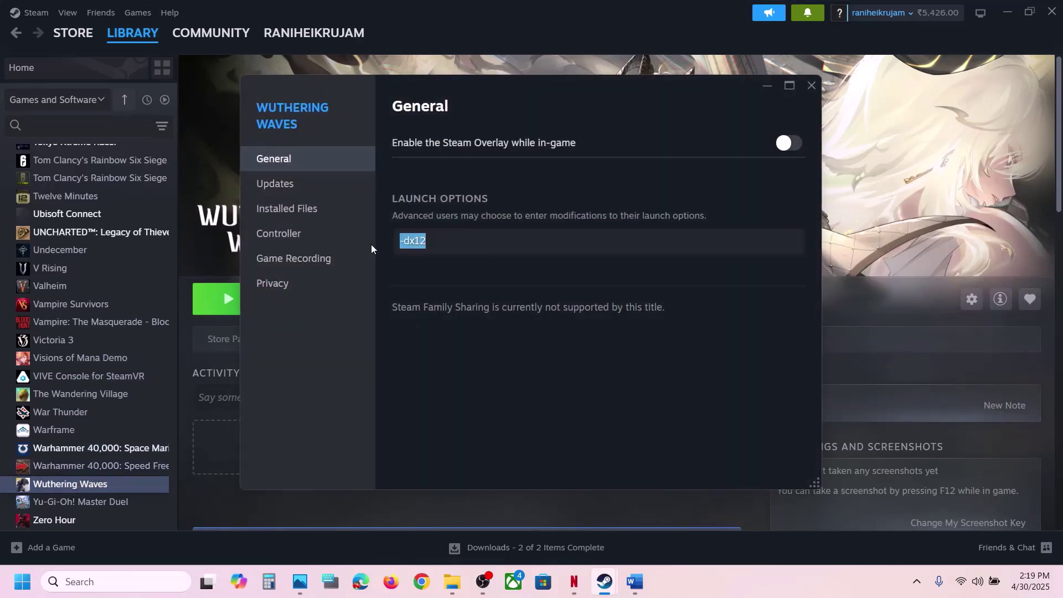
text(-)
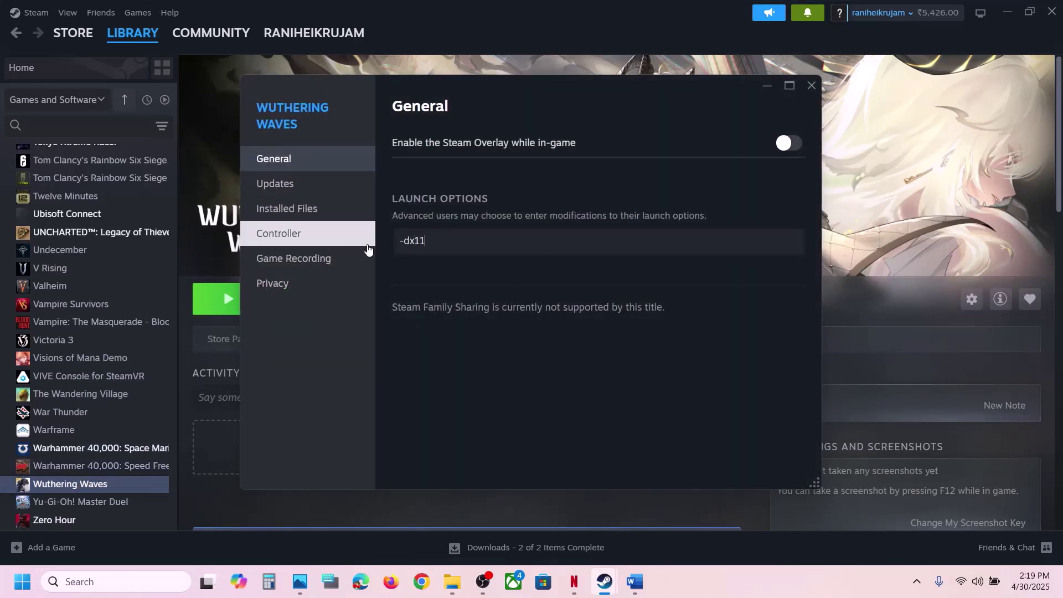
click(809, 87)
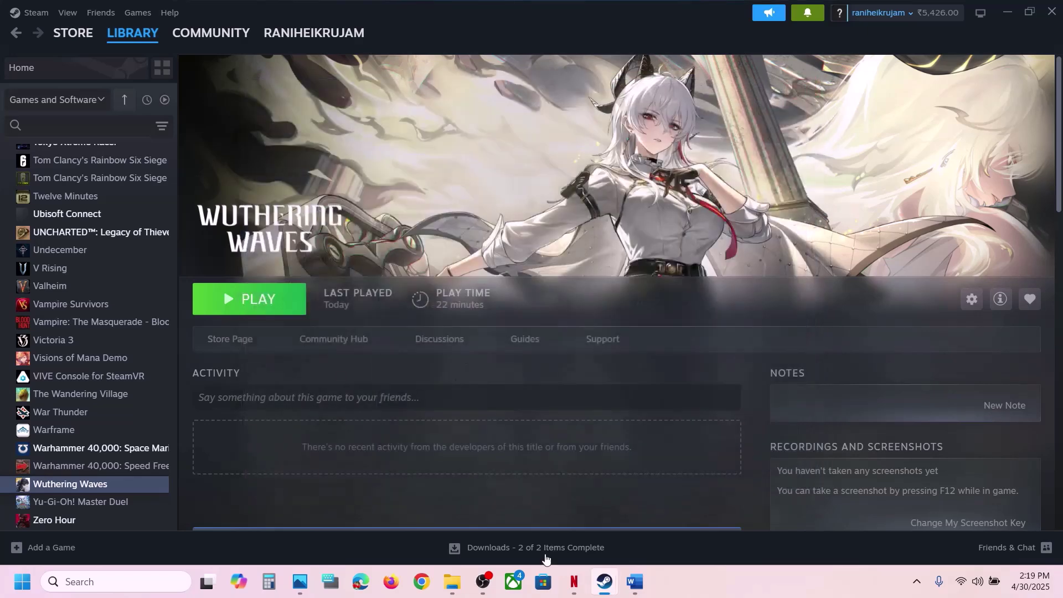
Highlight Step 9's instruction about renaming saves in the Word guide.
click(632, 582)
scroll(515, 405, down, 5)
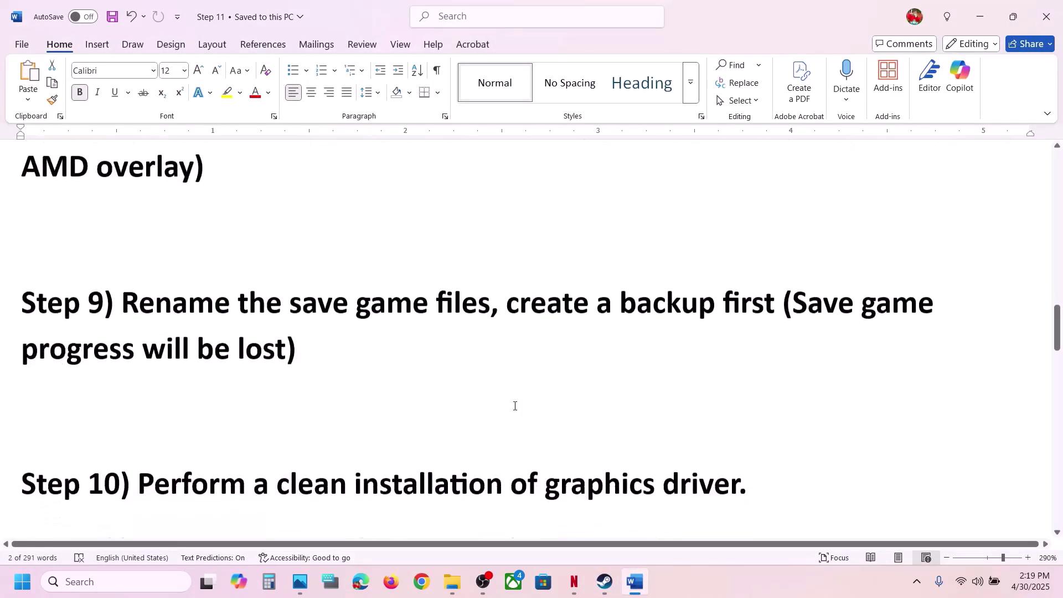
scroll(515, 404, up, 2)
drag(127, 415, 451, 434)
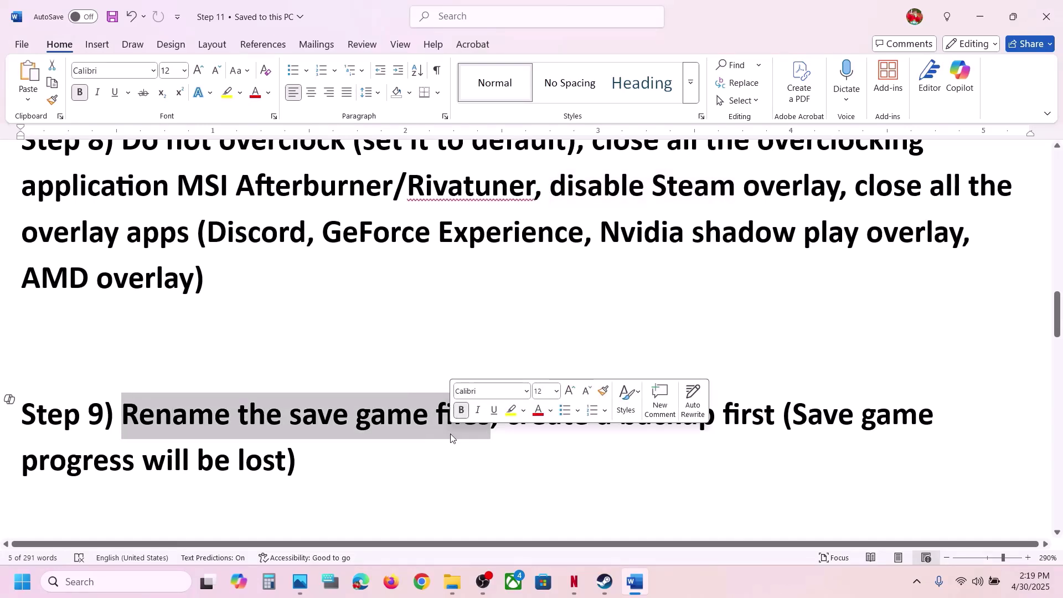
scroll(560, 308, up, 3)
click(605, 338)
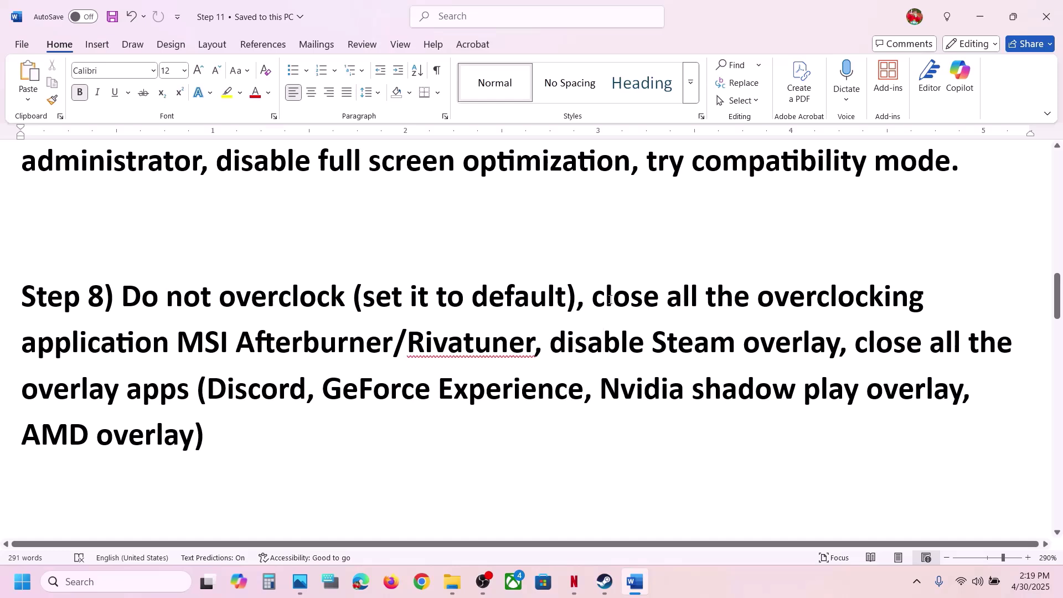
scroll(479, 322, down, 1)
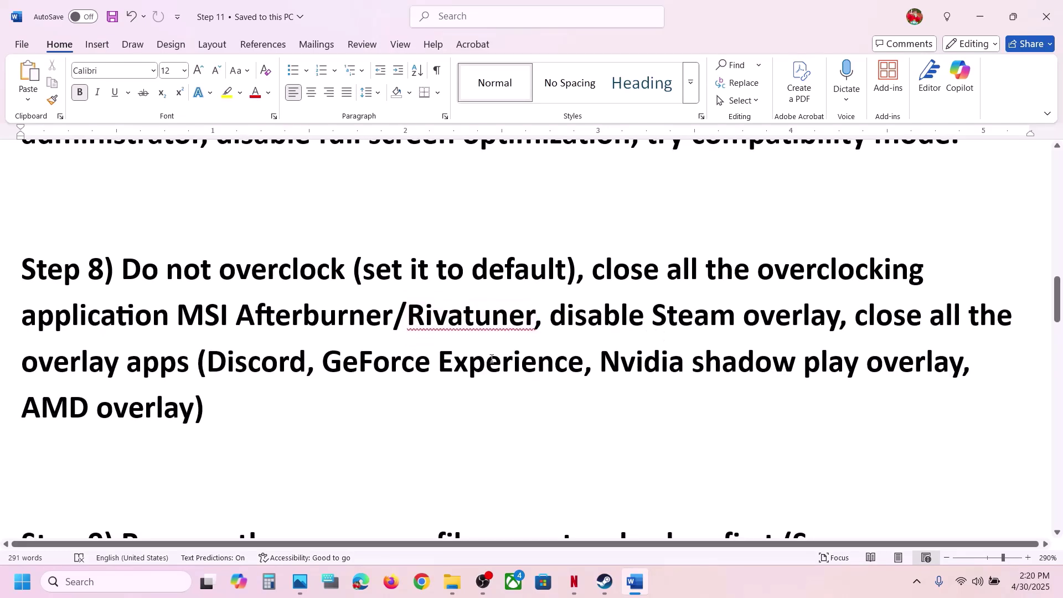
Append ', -dx11/-dx12' after 'AMD overlay)' in Step 8 and save the document.
click(216, 412)
text(, )
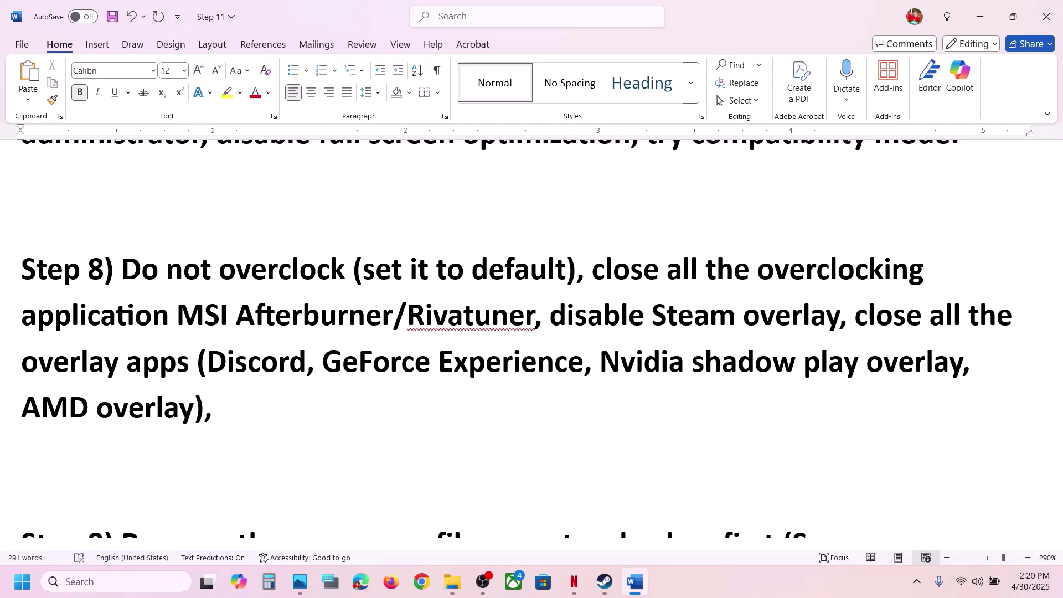
text(-dx11)
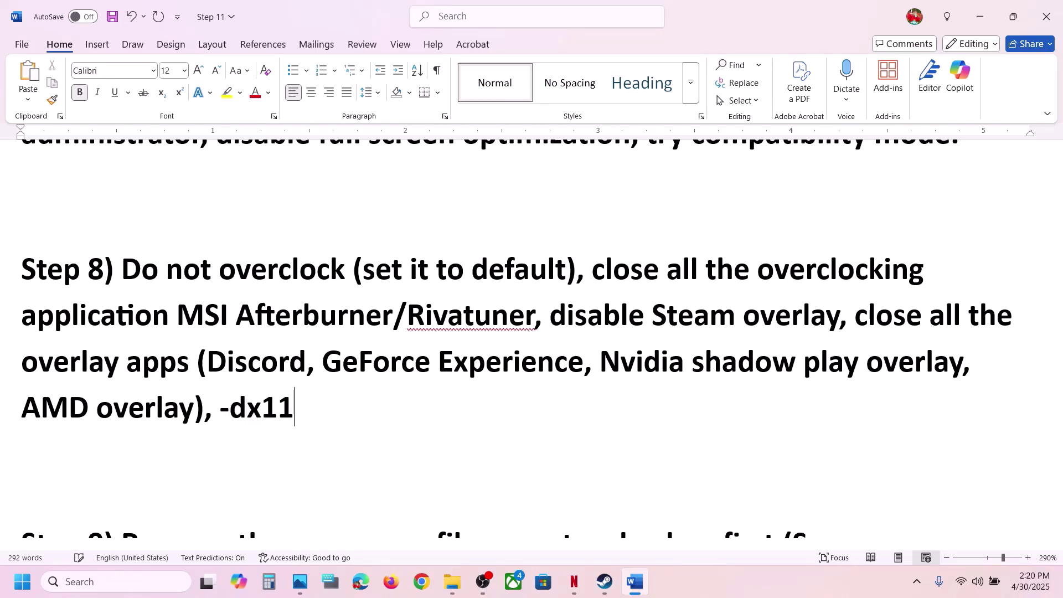
text(/-dx12)
key(ctrl+s)
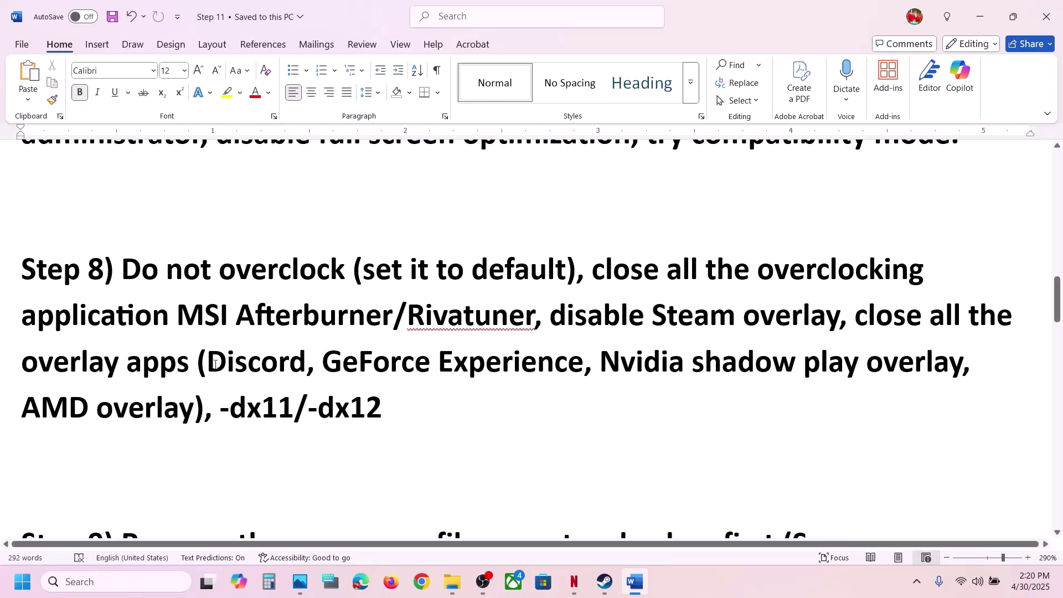
drag(212, 363, 300, 364)
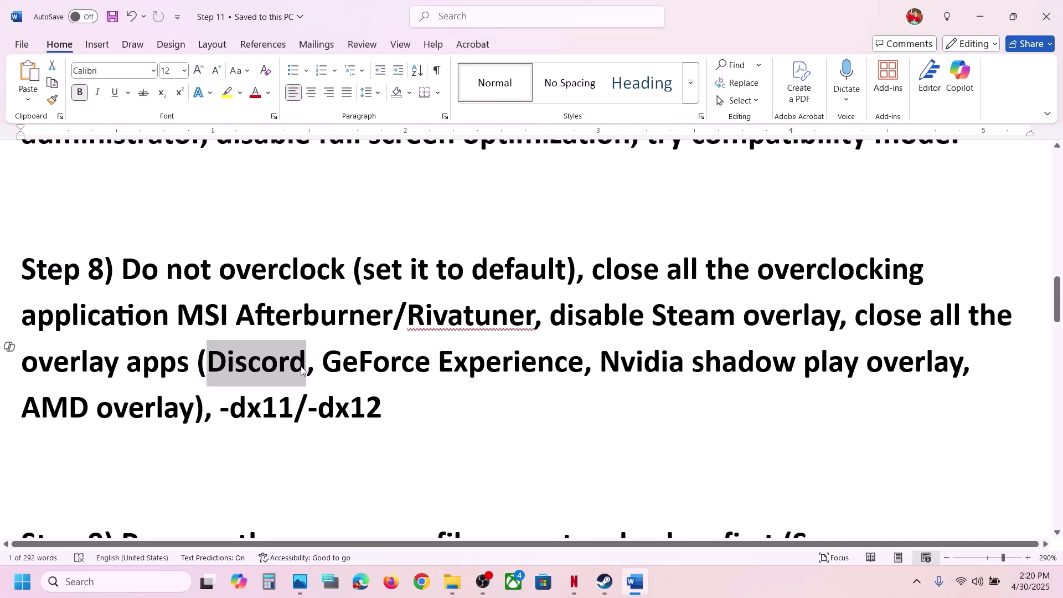
click(285, 366)
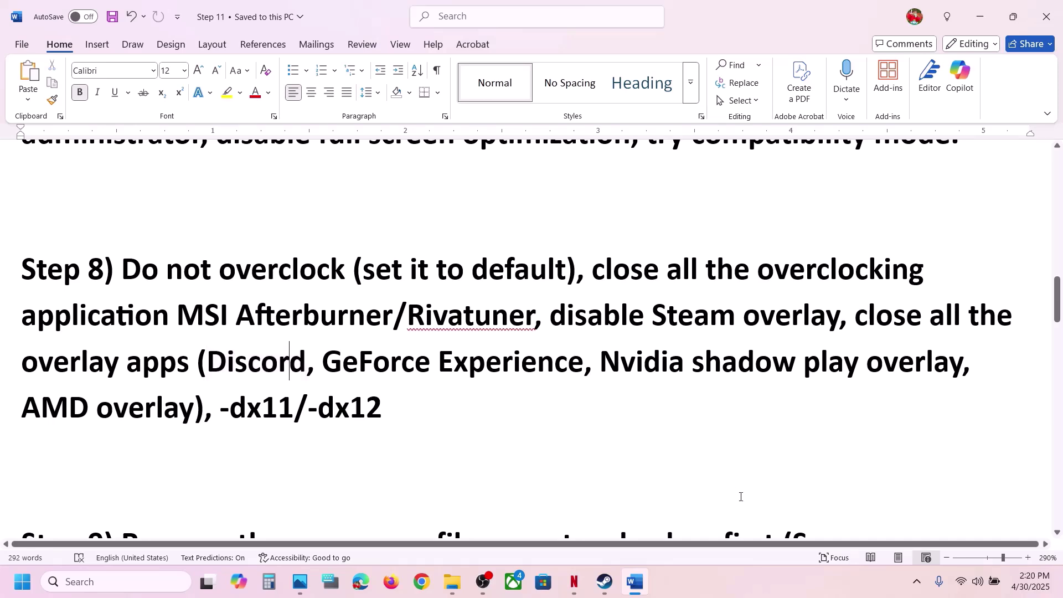
click(918, 588)
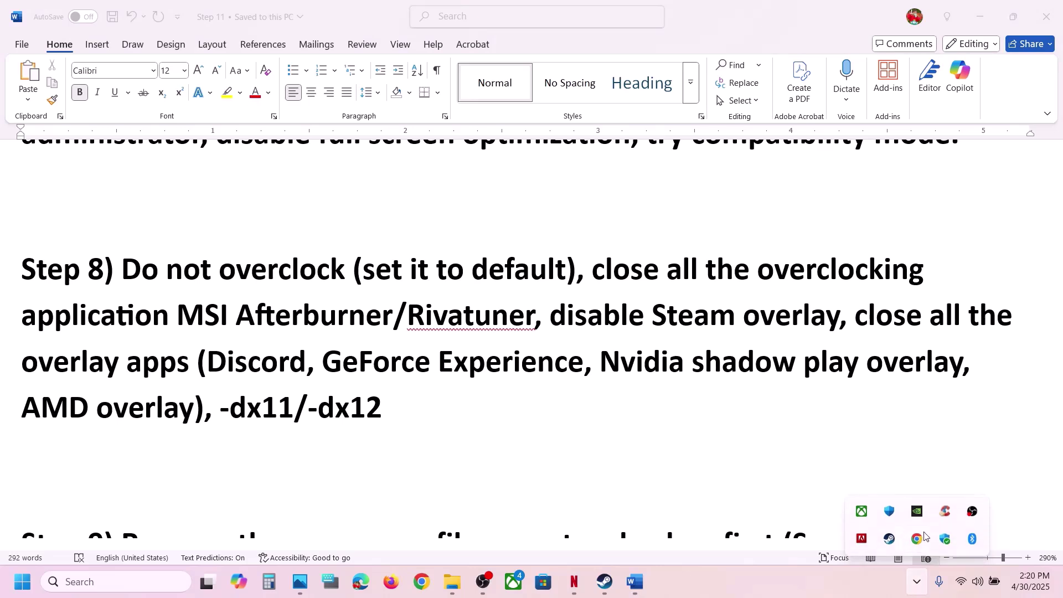
right_click(946, 519)
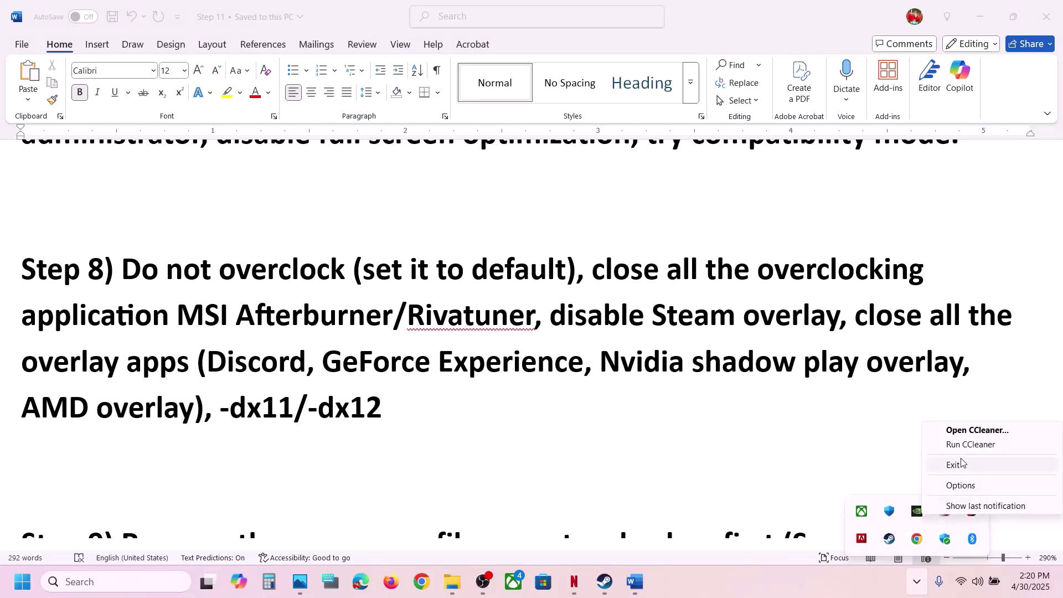
click(528, 410)
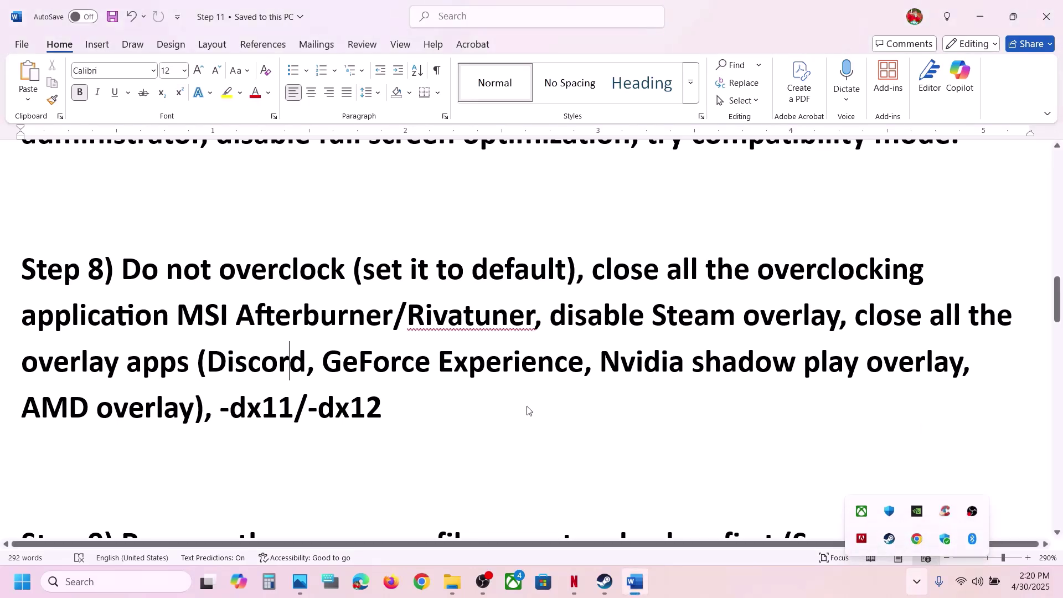
click(257, 365)
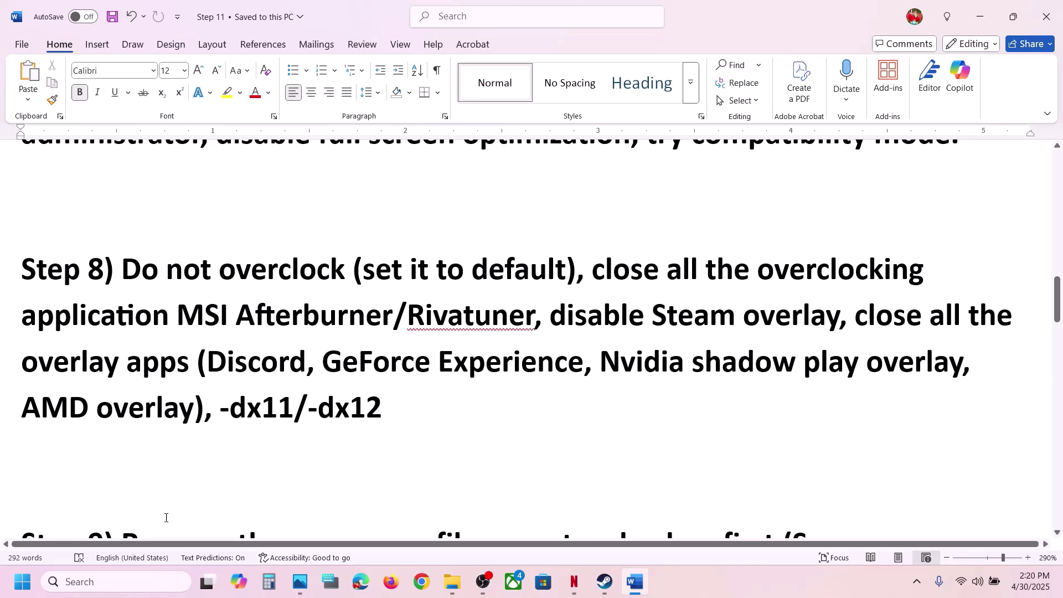
click(124, 589)
text(nvid)
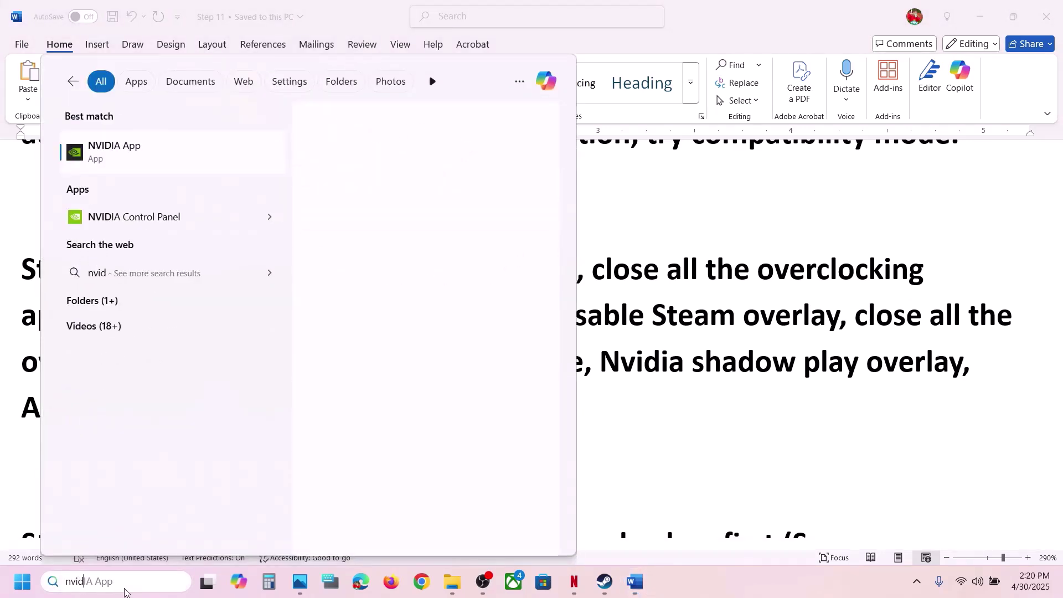
key(Return)
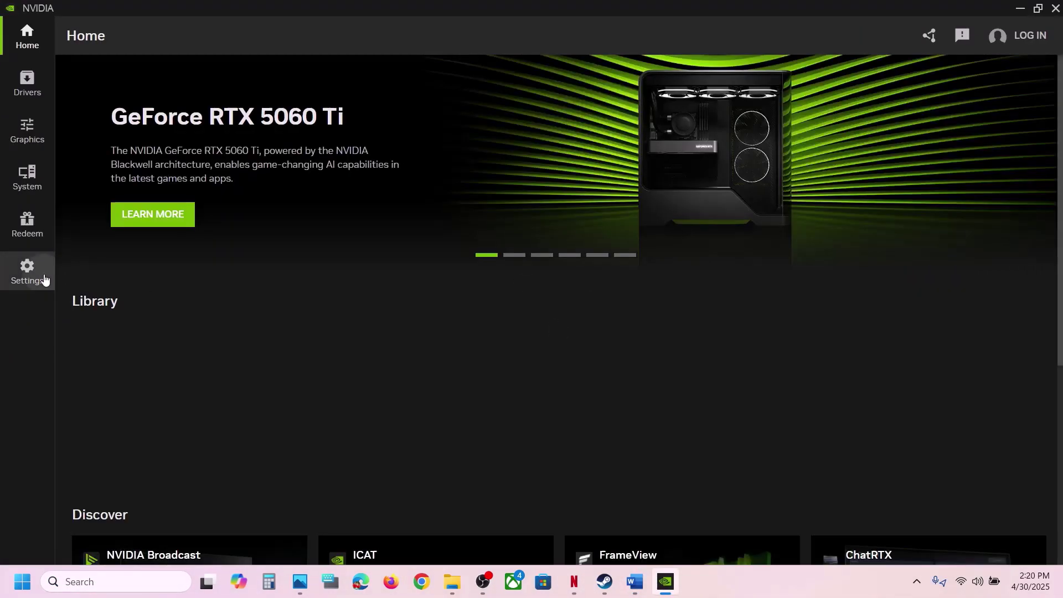
click(27, 271)
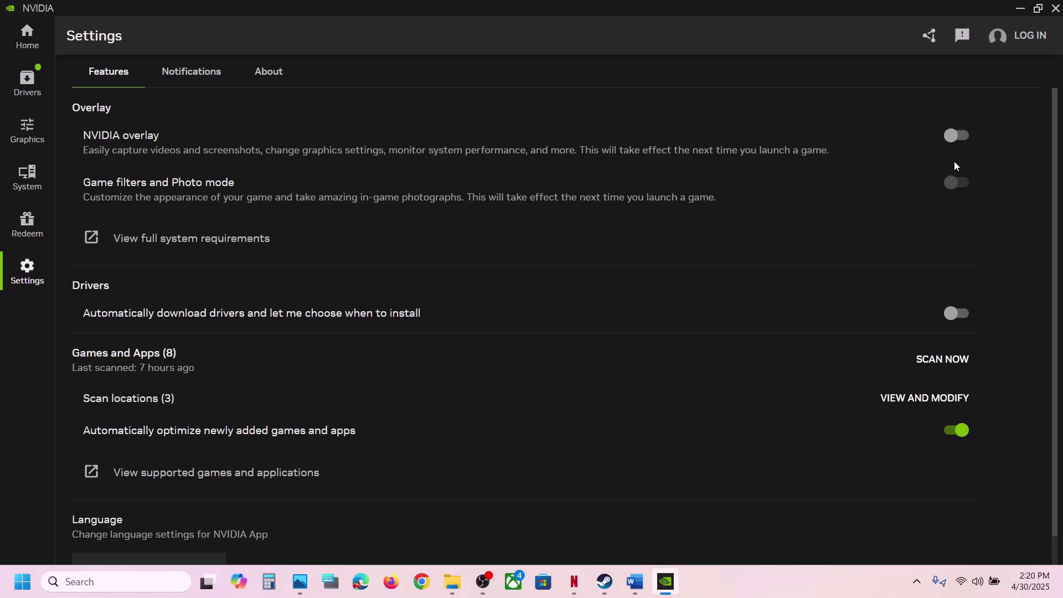
click(1056, 8)
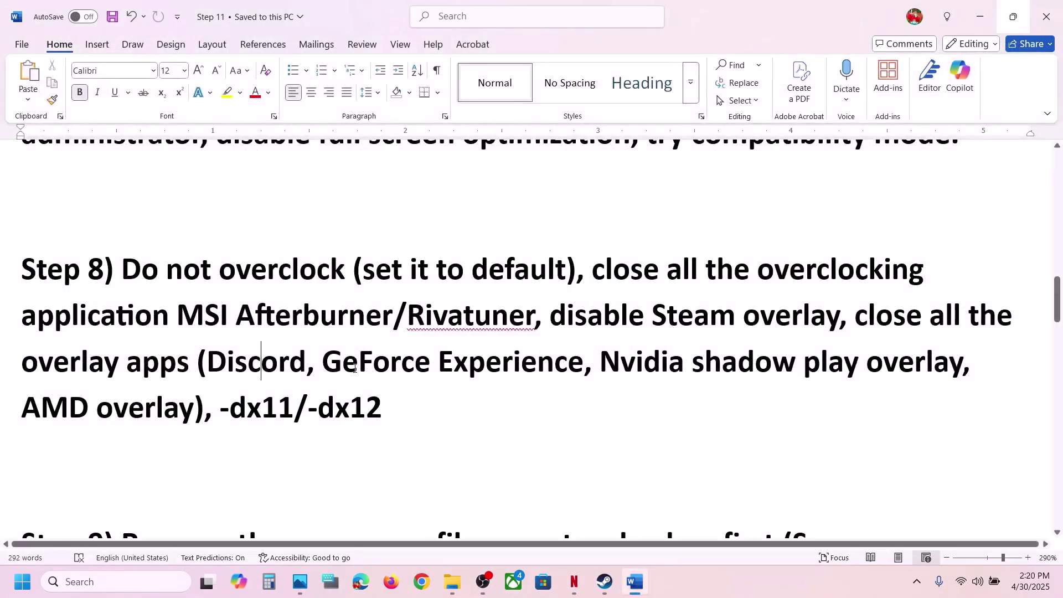
Scroll the Word guide down to Step 9 on backing up the save game files.
drag(32, 372, 583, 363)
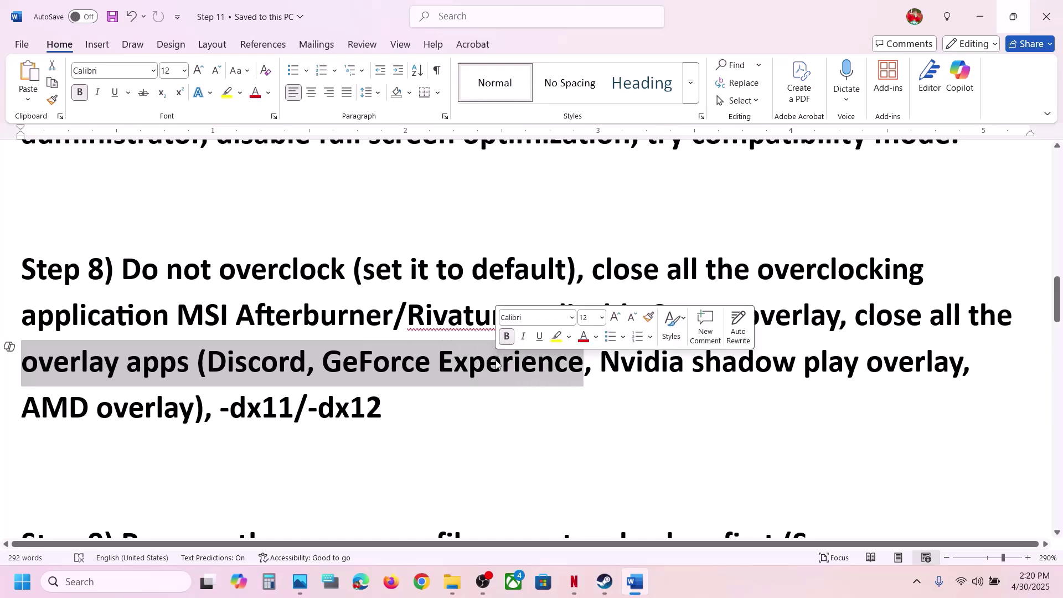
click(497, 360)
scroll(497, 360, down, 2)
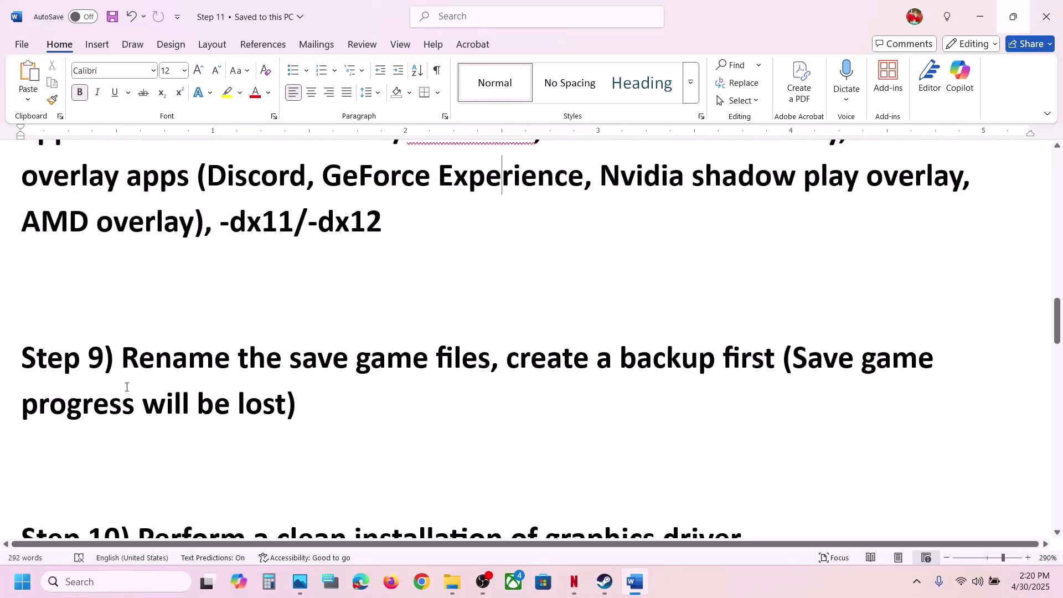
drag(143, 387, 463, 360)
click(463, 360)
Highlight Step 9's rename instruction, lost-progress warning and 'create a backup first', then return to Steam.
shift+click(105, 358)
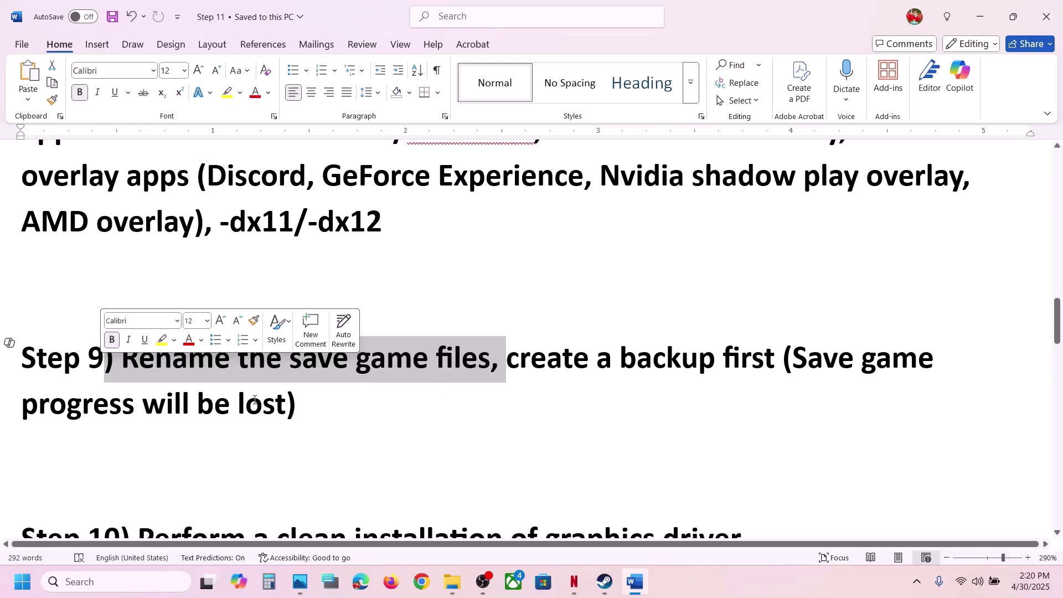
drag(792, 358, 302, 408)
click(303, 408)
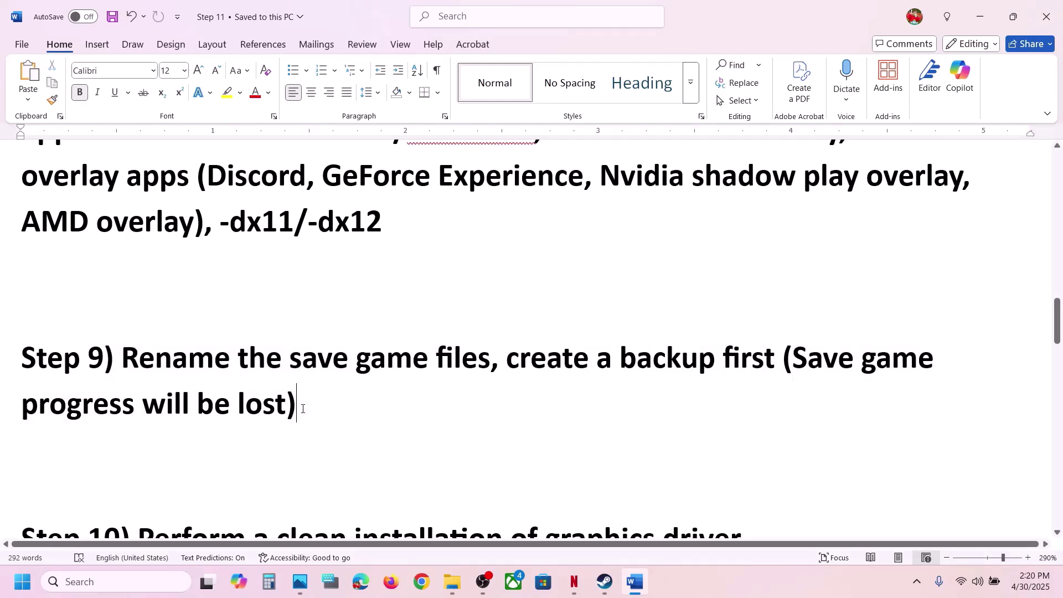
drag(507, 360, 776, 360)
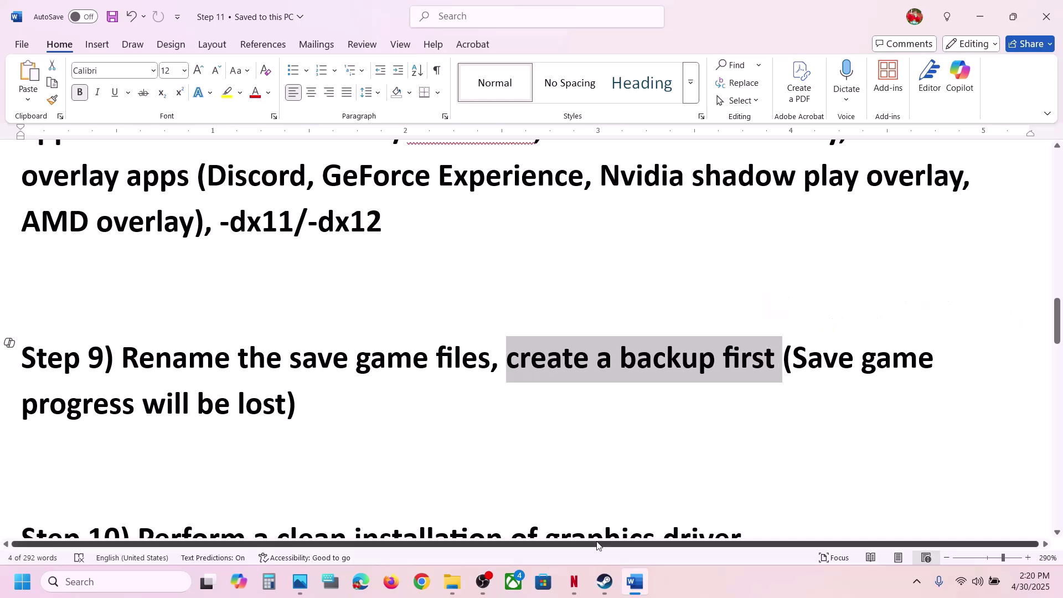
key(alt+Tab)
Open Wuthering Waves' local files from Steam and go into the Client folder.
right_click(59, 479)
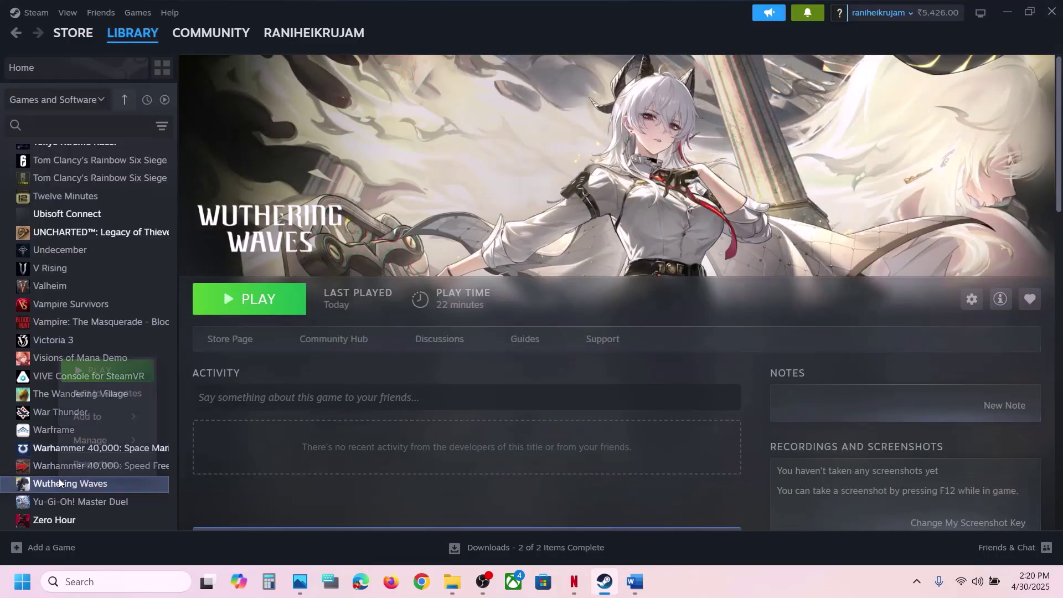
mouse_move(105, 440)
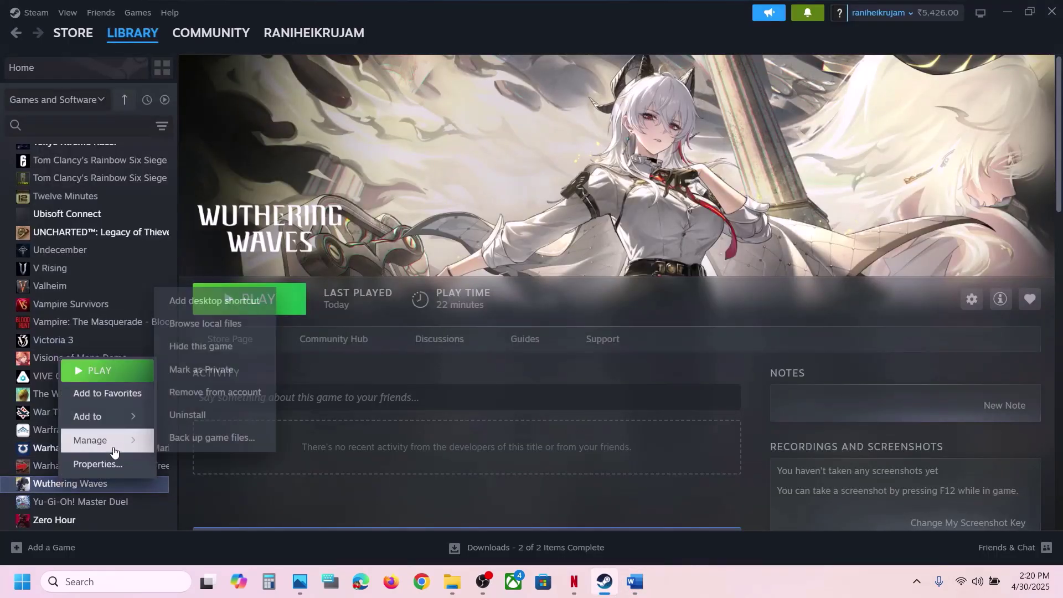
click(209, 323)
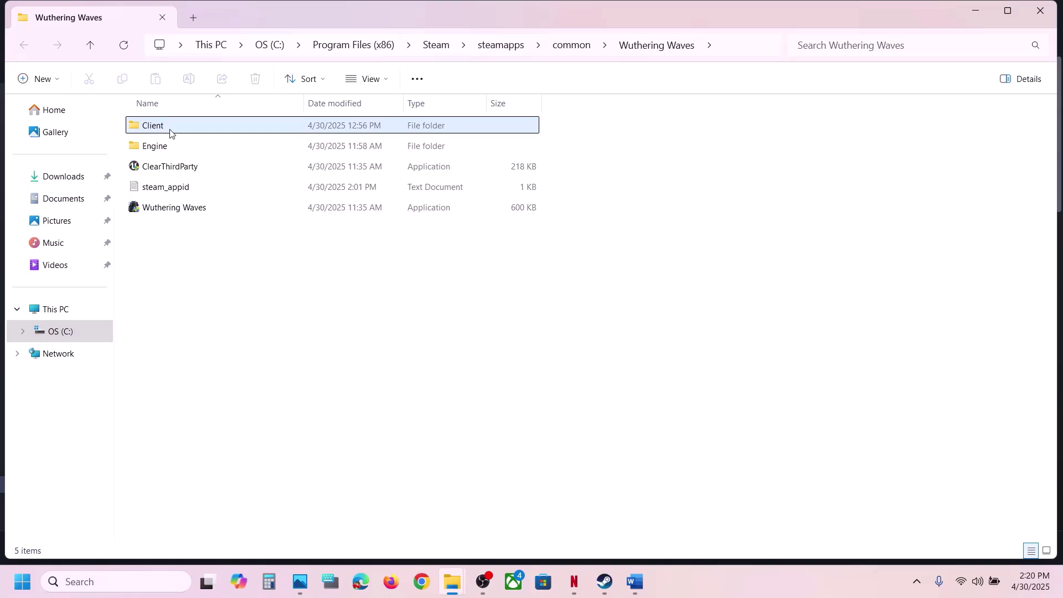
double_click(170, 134)
Copy the Saved folder and paste a backup onto the middle of the desktop.
click(180, 211)
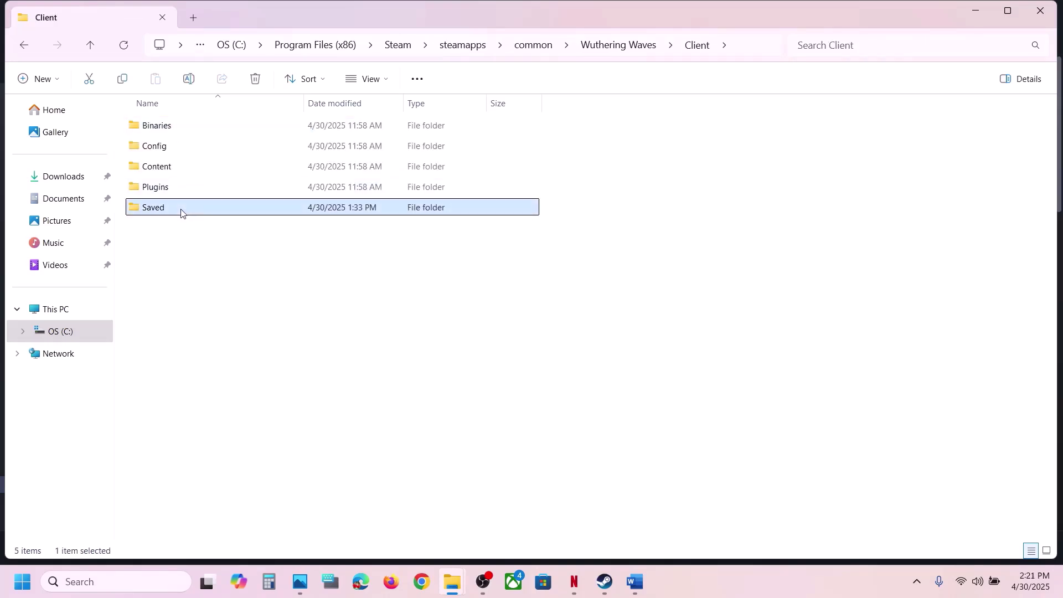
right_click(181, 213)
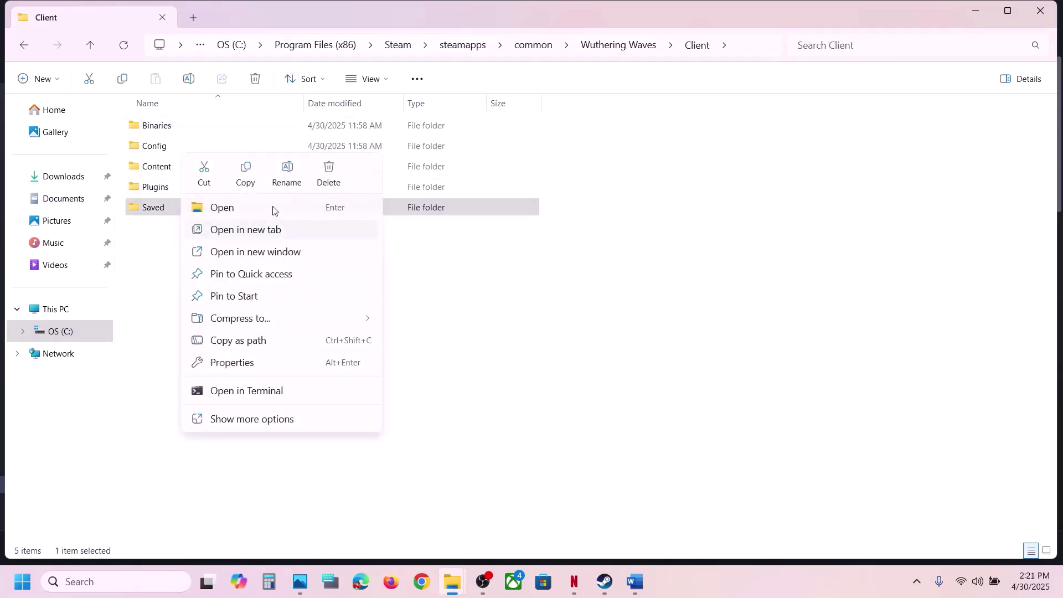
click(245, 175)
key(super+d)
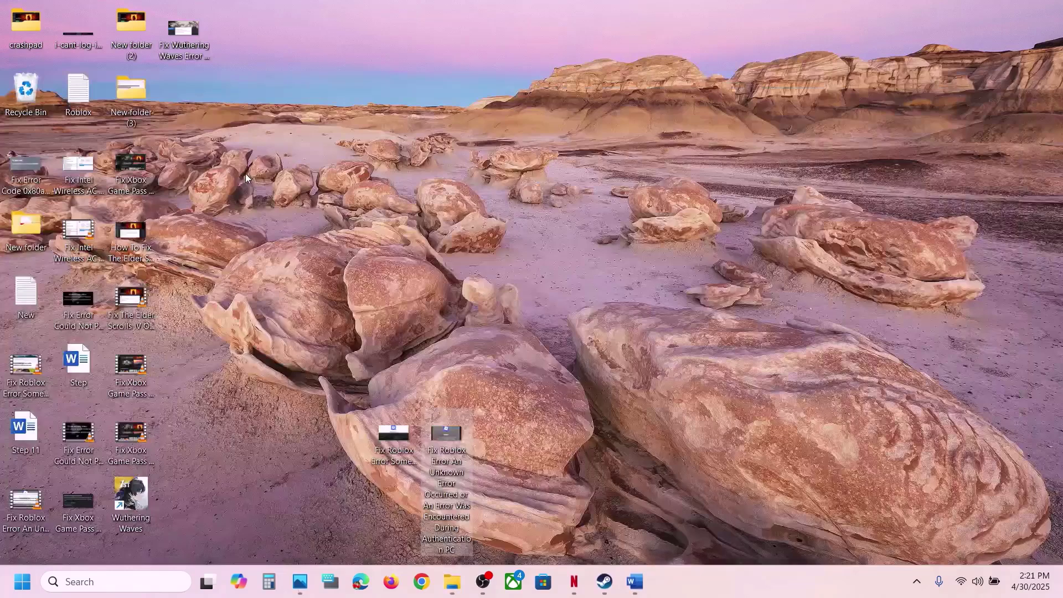
key(ctrl+v)
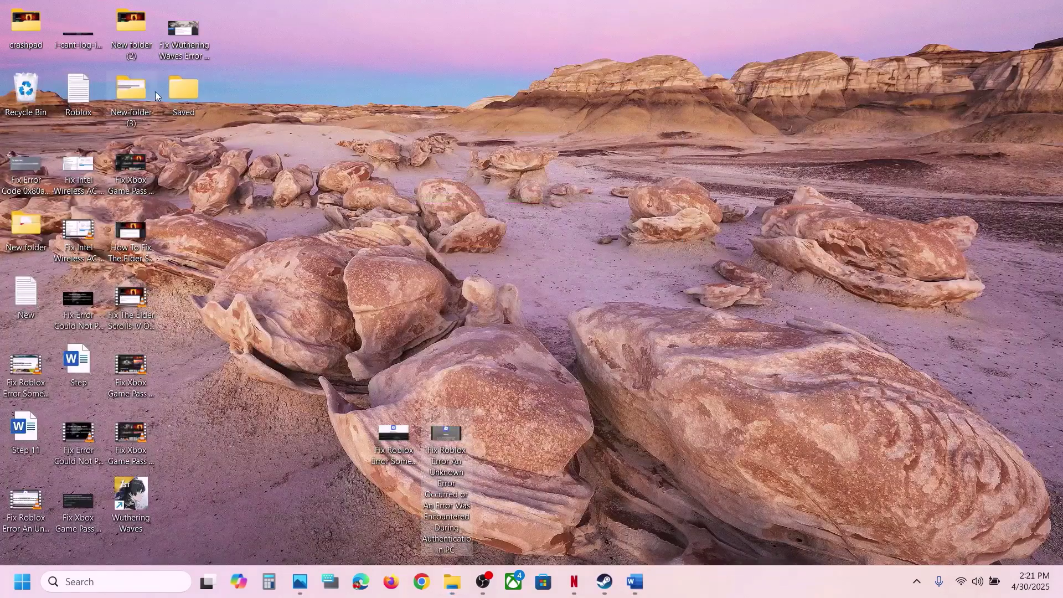
drag(192, 92, 500, 211)
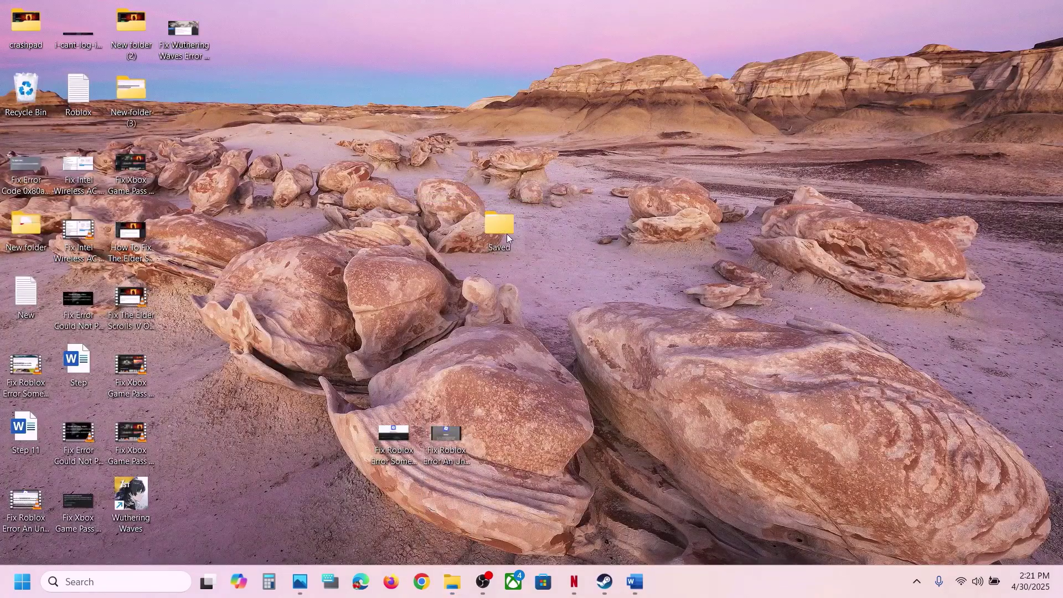
Rename the original Saved folder in Client to Saved.old.
mouse_move(453, 582)
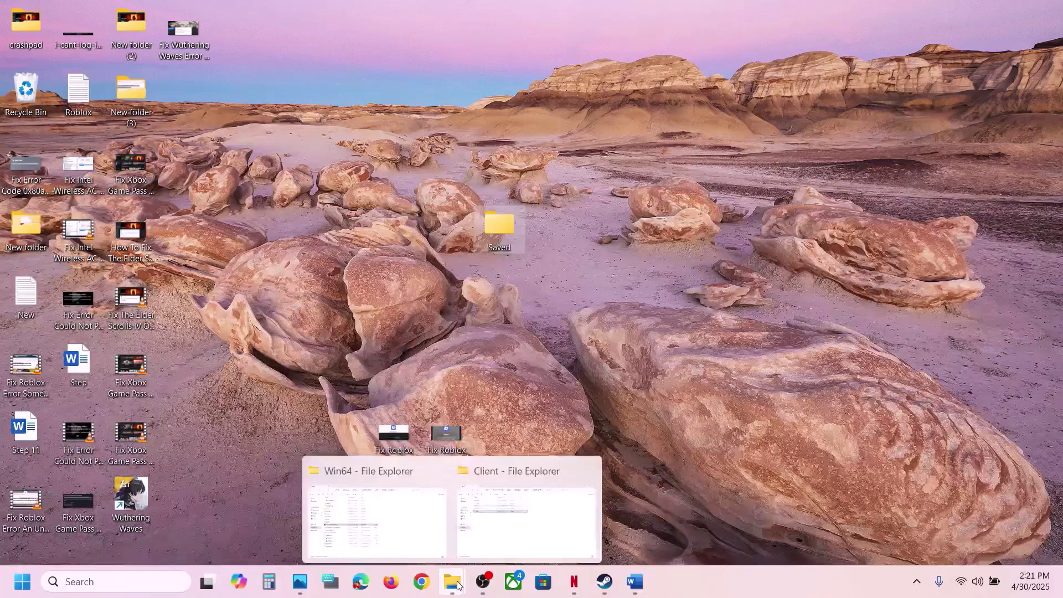
click(529, 513)
right_click(177, 210)
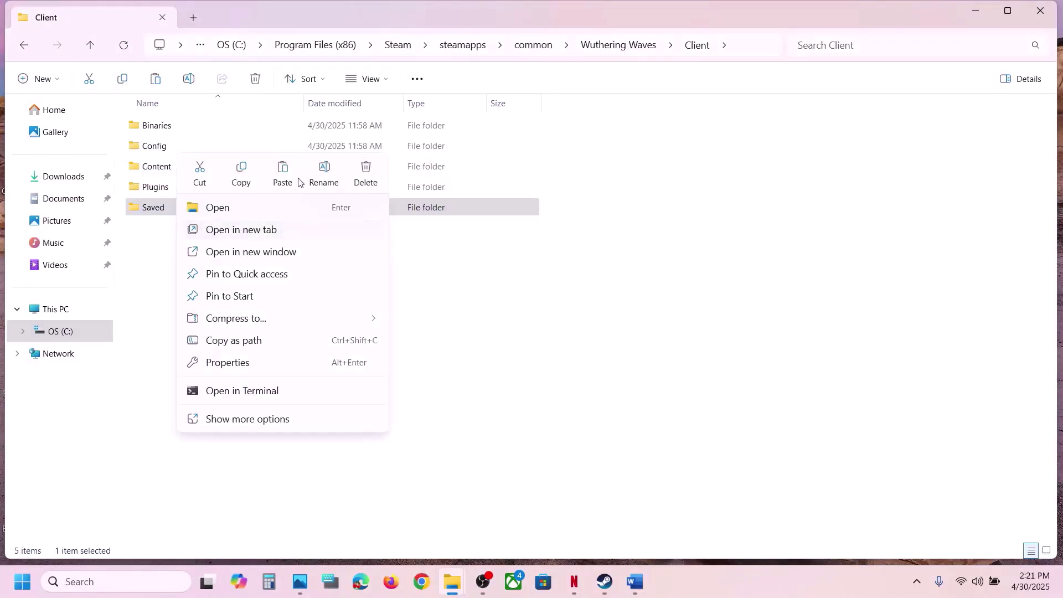
click(328, 178)
click(185, 205)
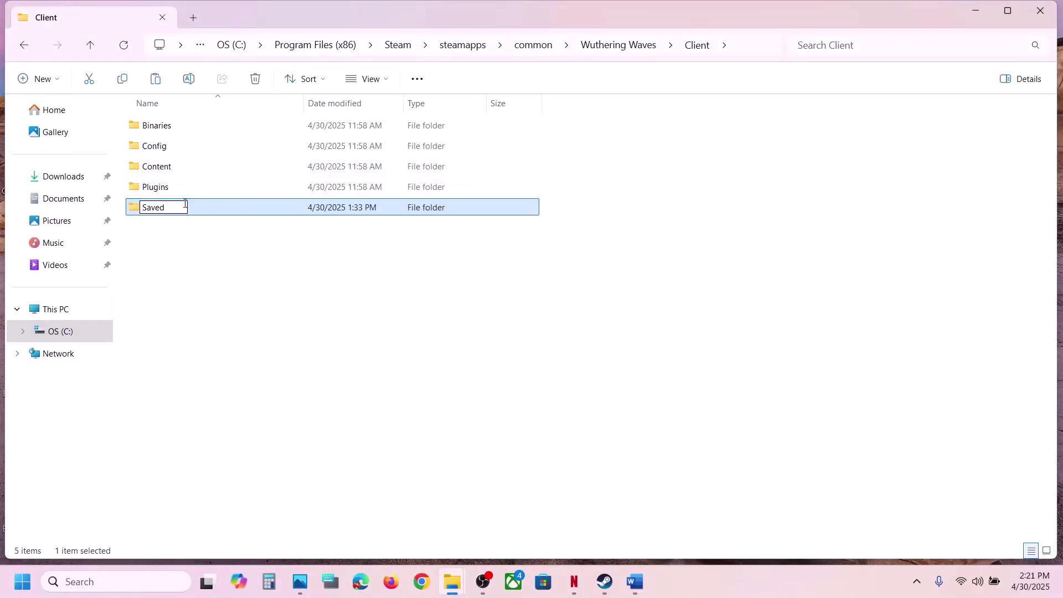
text(.old)
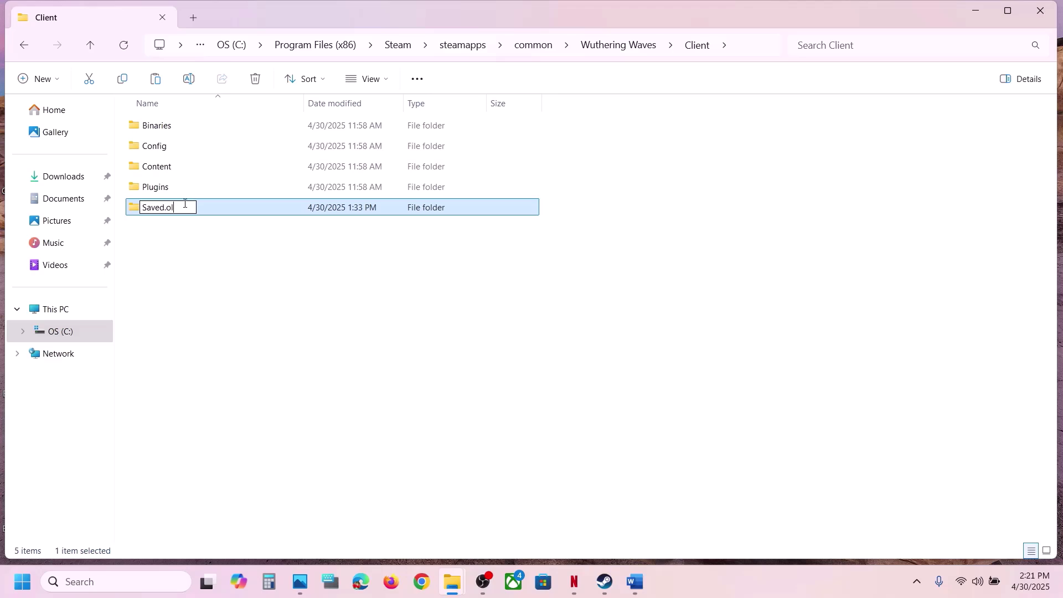